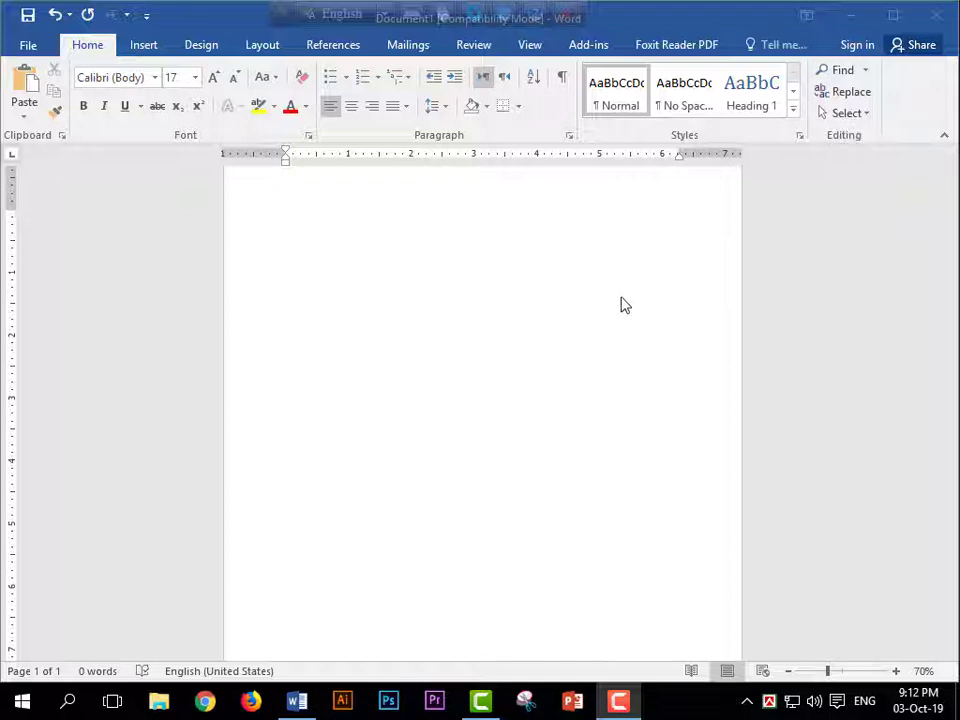
# Start typing 'The quick brown fox jumps over the lazy dog.' on the blank page.
pyautogui.click(368, 268)
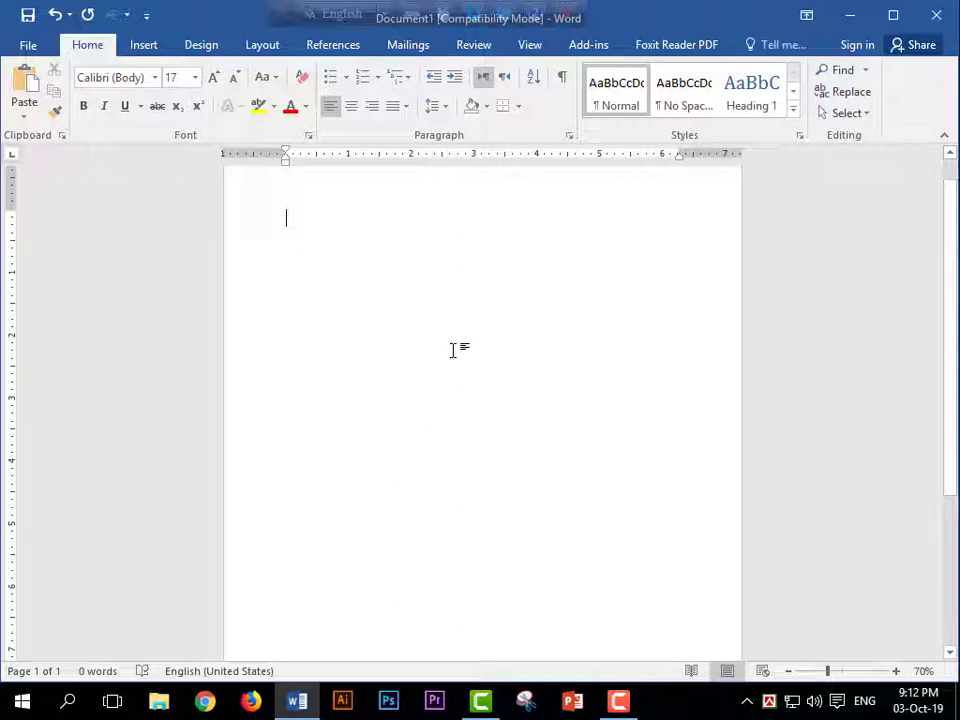
pyautogui.write('The quick br')
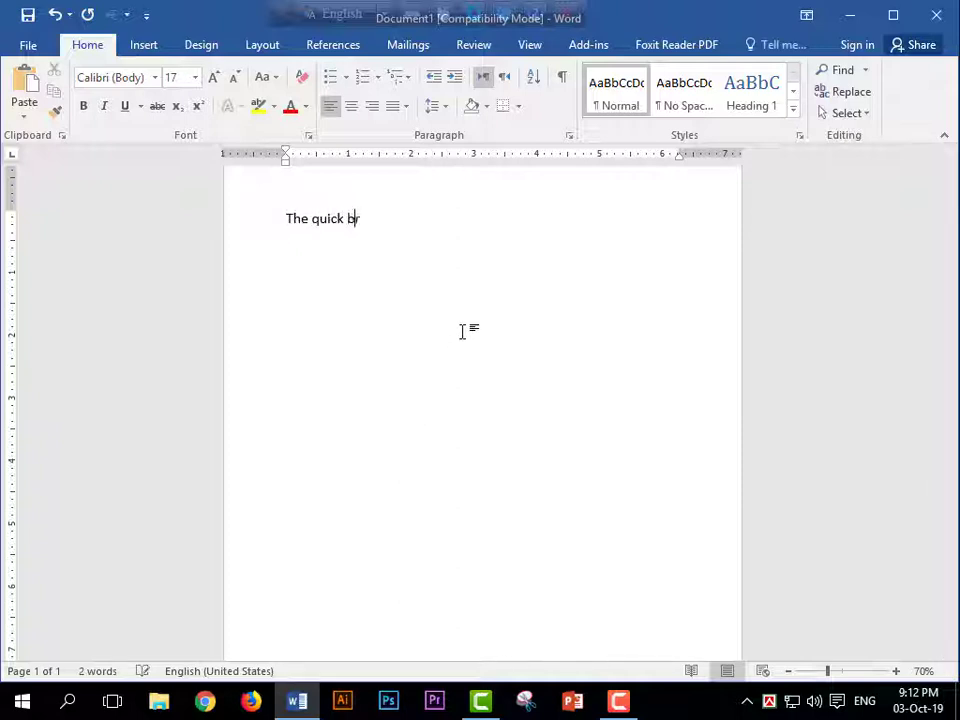
pyautogui.write('owen')
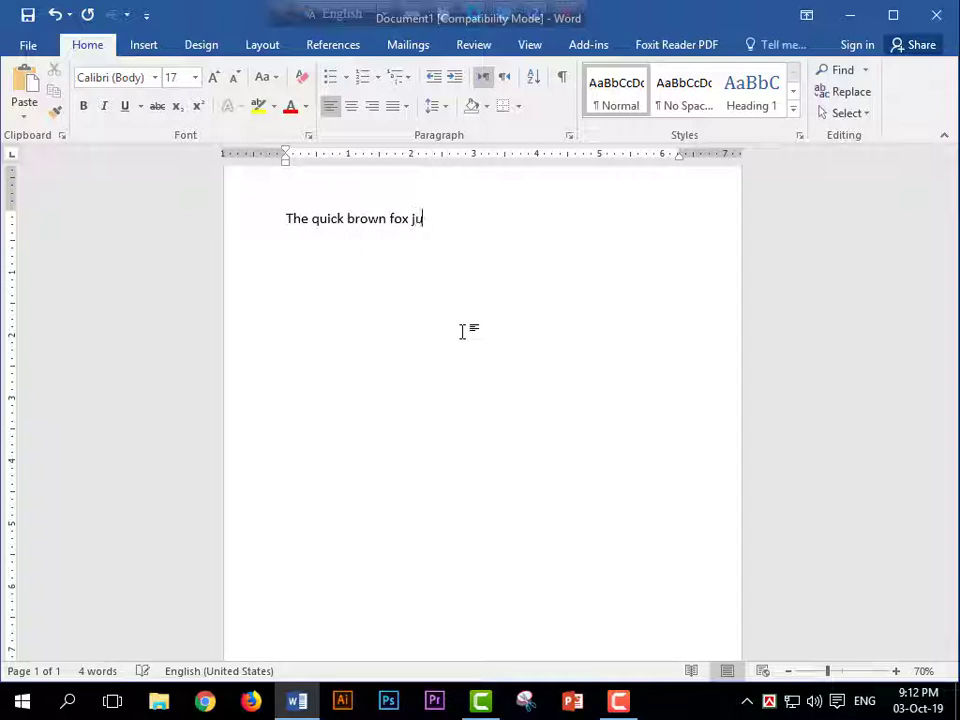
pyautogui.write('over the lazy')
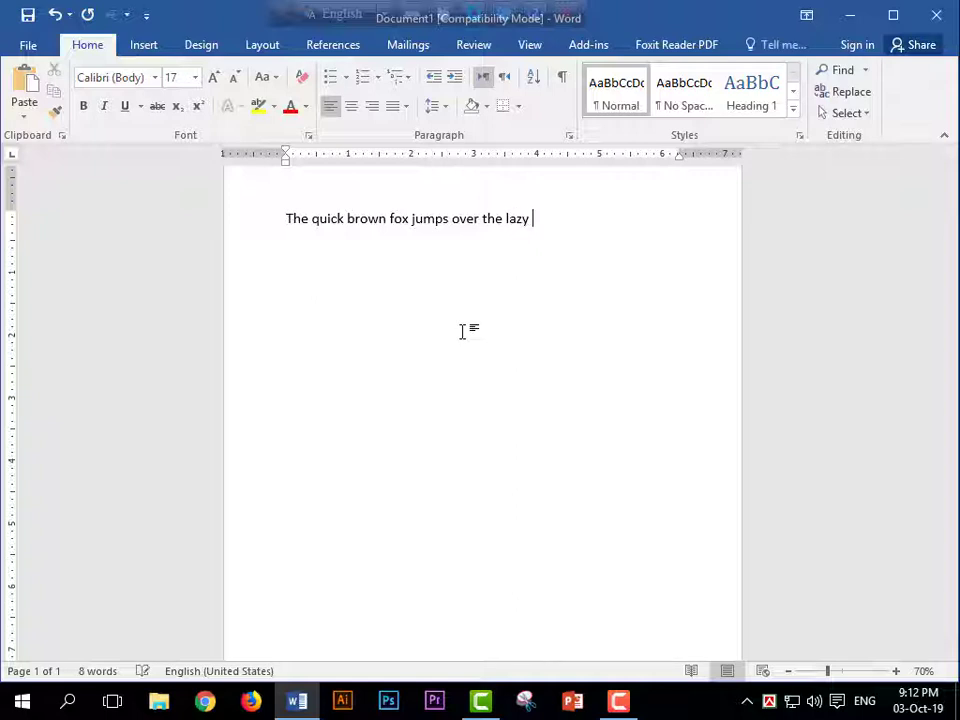
# Finish the sentence with 'dog.', select it, and set the zoom to 100%.
pyautogui.write('dog.')
pyautogui.moveTo(284, 252); pyautogui.dragTo(651, 242)
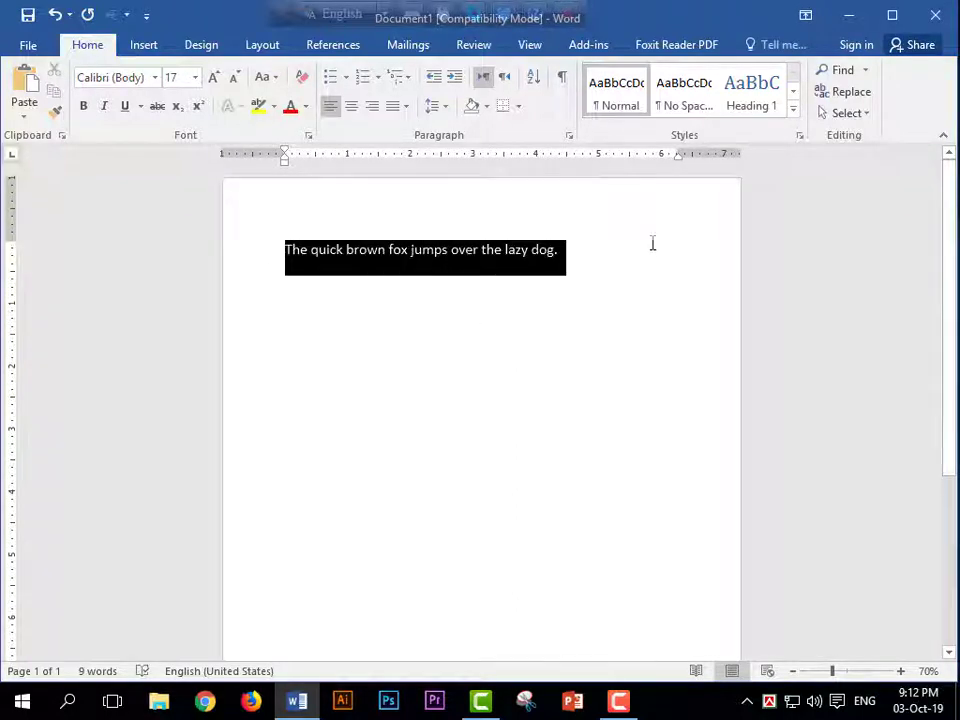
pyautogui.click(531, 47)
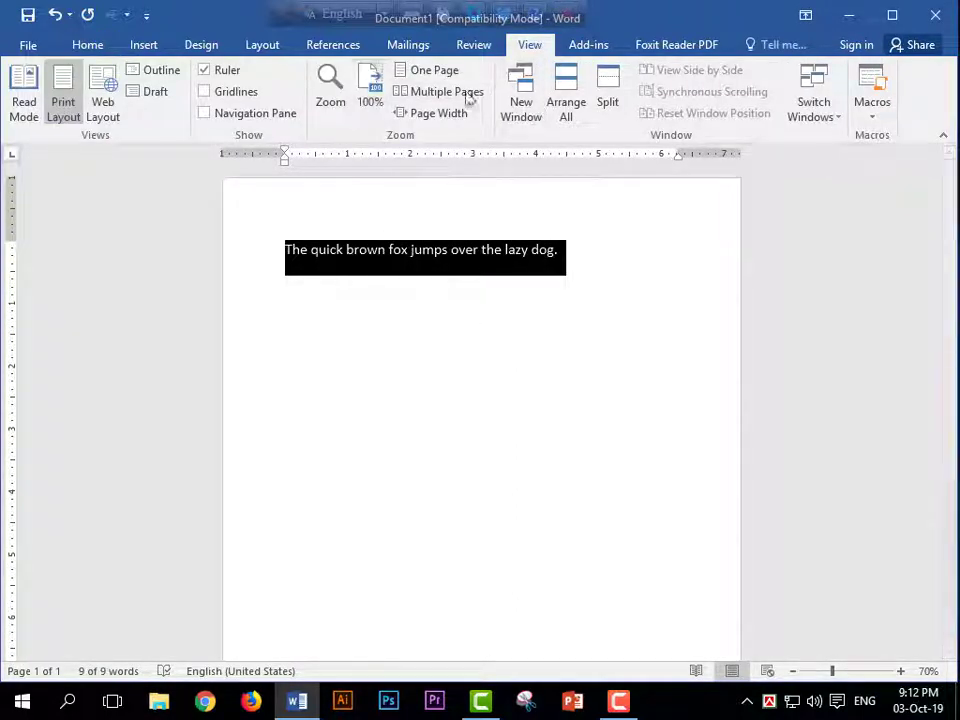
pyautogui.click(380, 105)
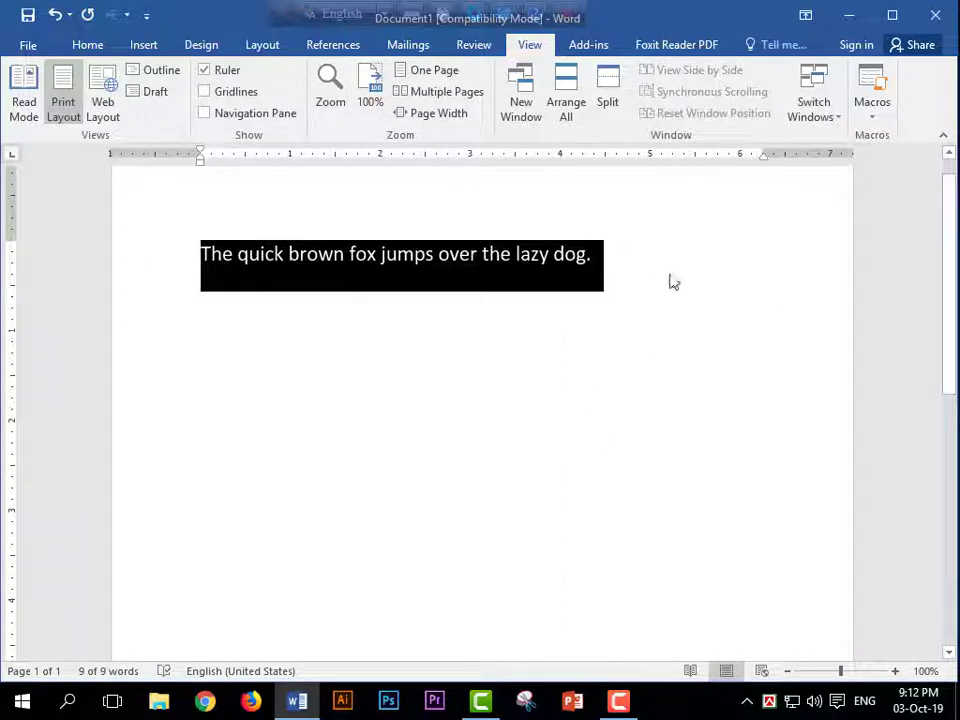
# Select all and paste copies after the sentence, building a 144-word paragraph.
pyautogui.click(628, 297)
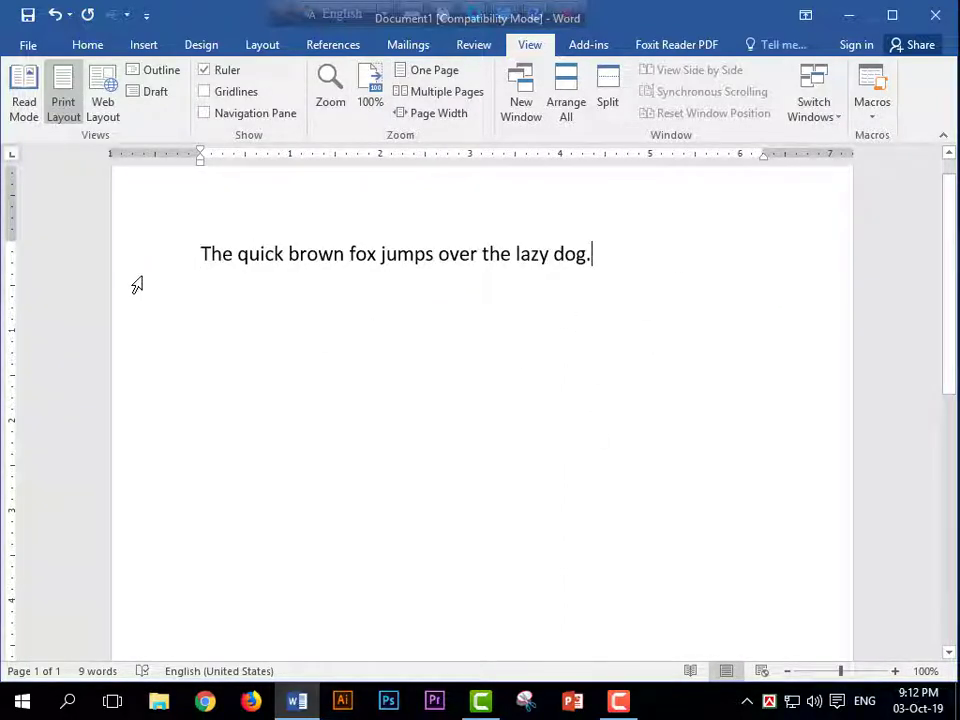
pyautogui.hotkey('ctrl', 'a')
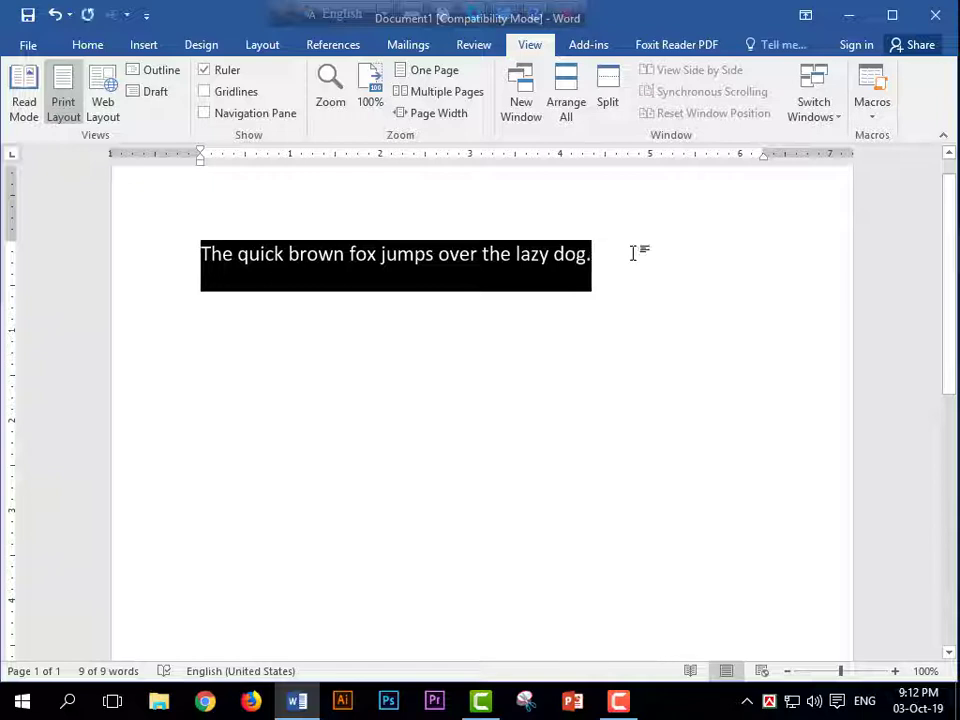
pyautogui.click(634, 251)
pyautogui.hotkey('ctrl', 'v')
pyautogui.hotkey('ctrl', 'v')
pyautogui.hotkey('ctrl', 'v')
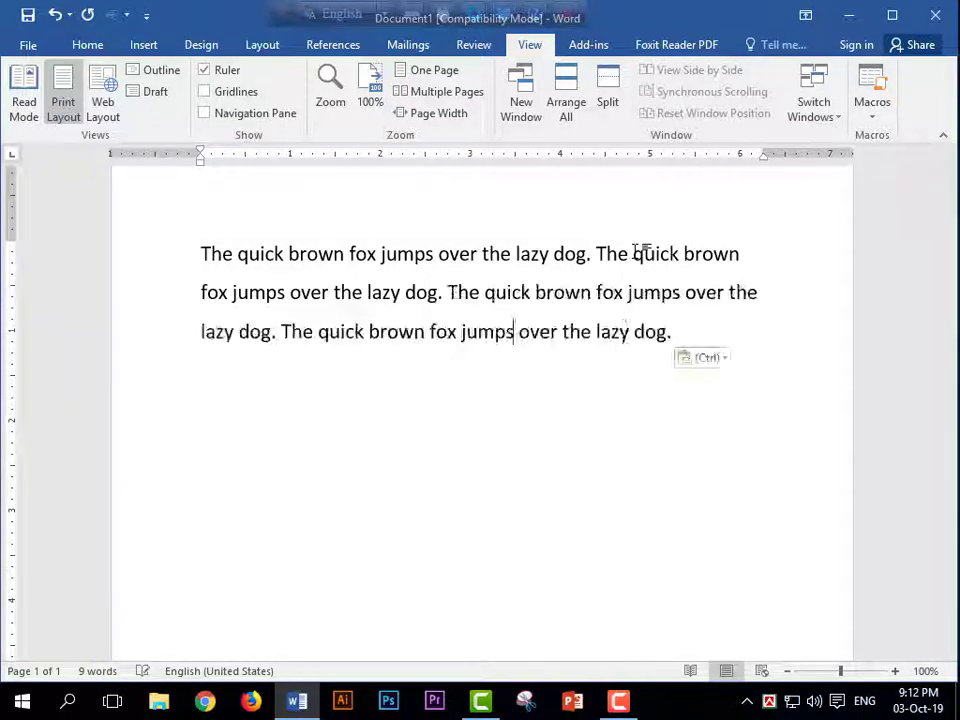
pyautogui.hotkey('ctrl', 'v')
pyautogui.hotkey('ctrl', 'v')
pyautogui.hotkey('ctrl', 'v')
pyautogui.hotkey('ctrl', 'v')
pyautogui.hotkey('ctrl', 'v')
pyautogui.hotkey('ctrl', 'v')
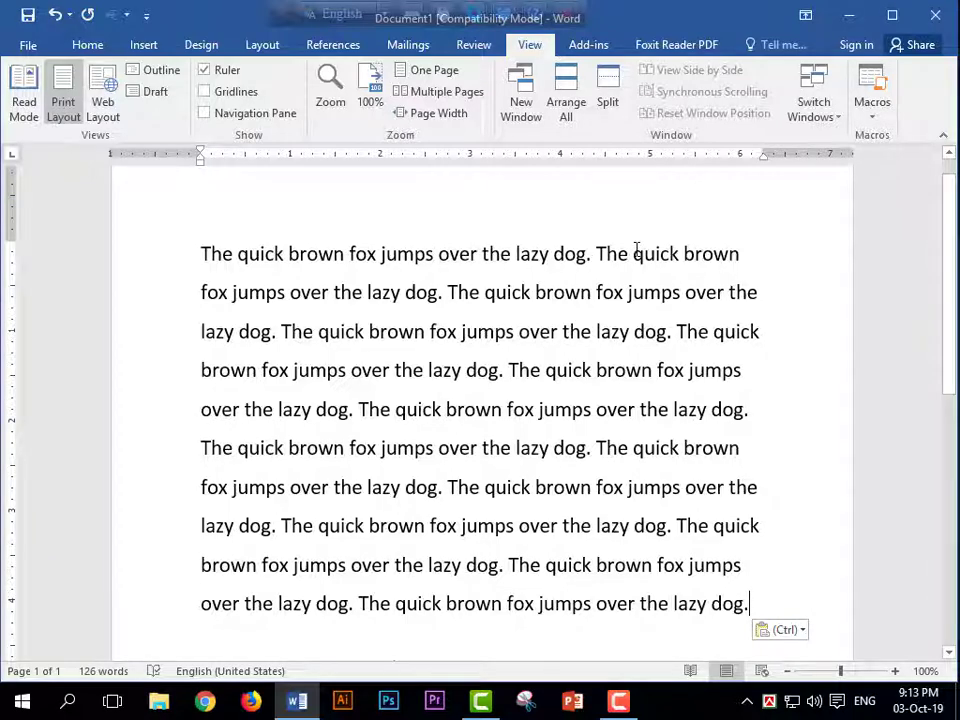
pyautogui.hotkey('ctrl', 'v')
pyautogui.hotkey('ctrl', 'v')
pyautogui.scroll(5, 450, 497)
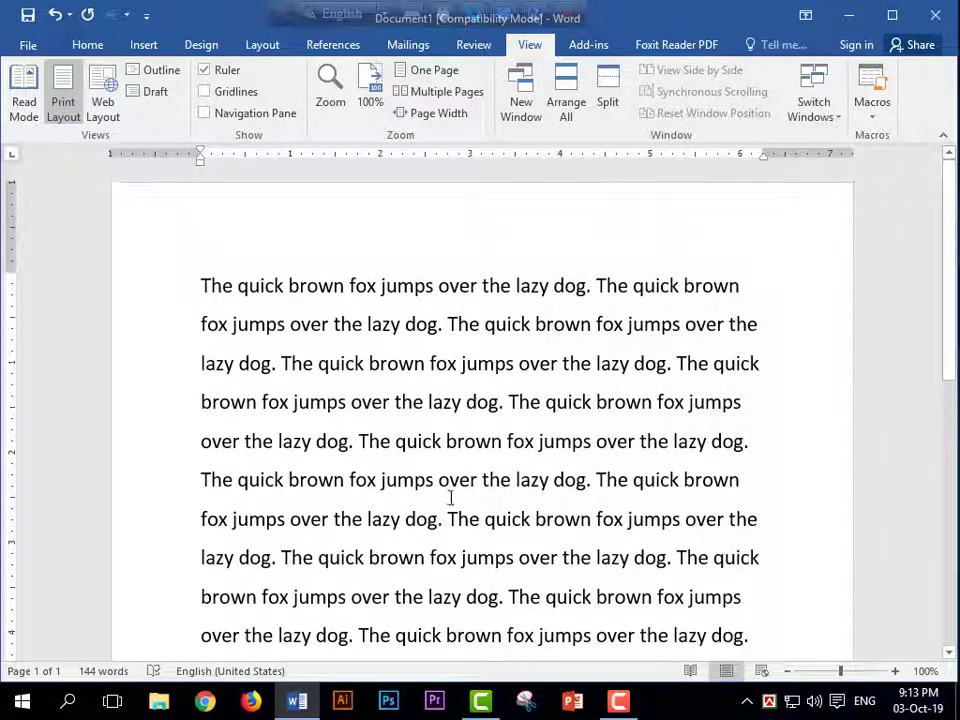
# Return to the Home tab, then select and deselect the first word 'The'.
pyautogui.click(87, 45)
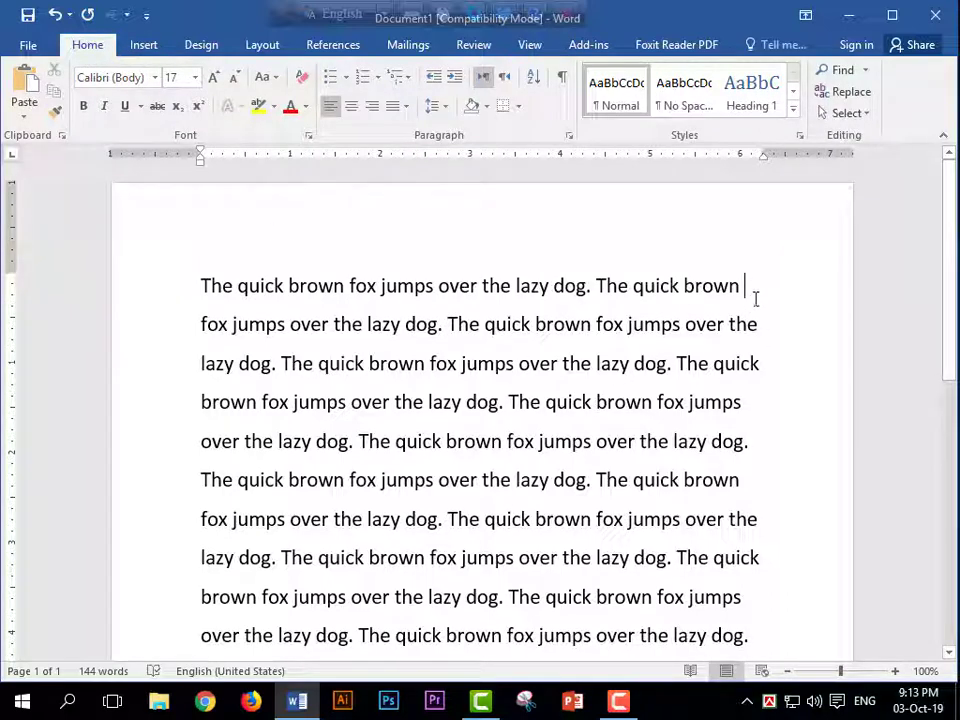
pyautogui.click(742, 288)
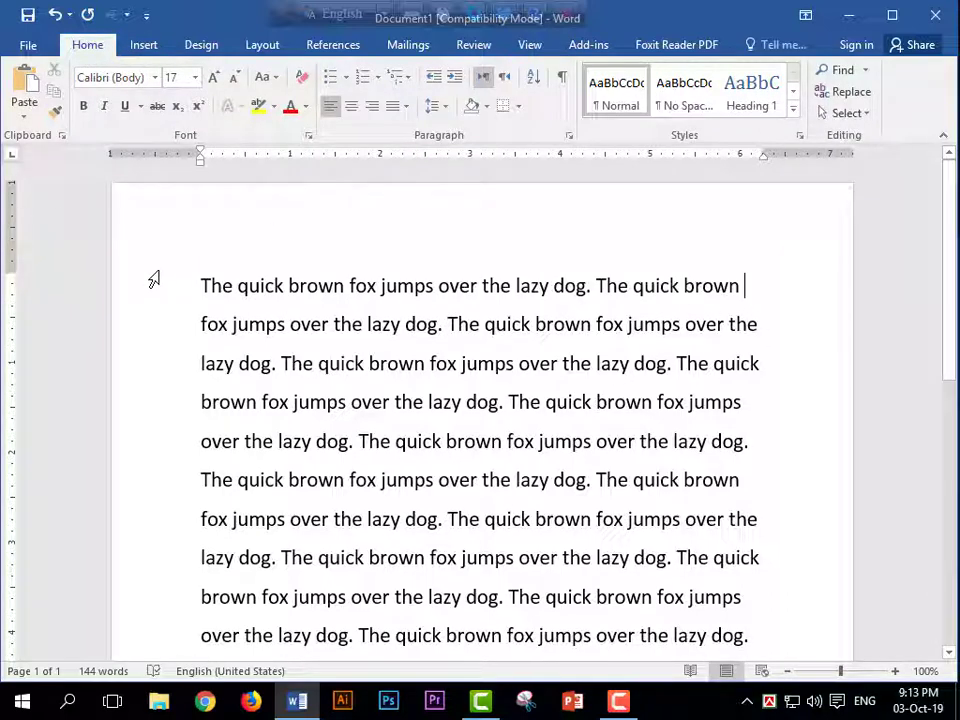
pyautogui.doubleClick(215, 286)
pyautogui.click(310, 324)
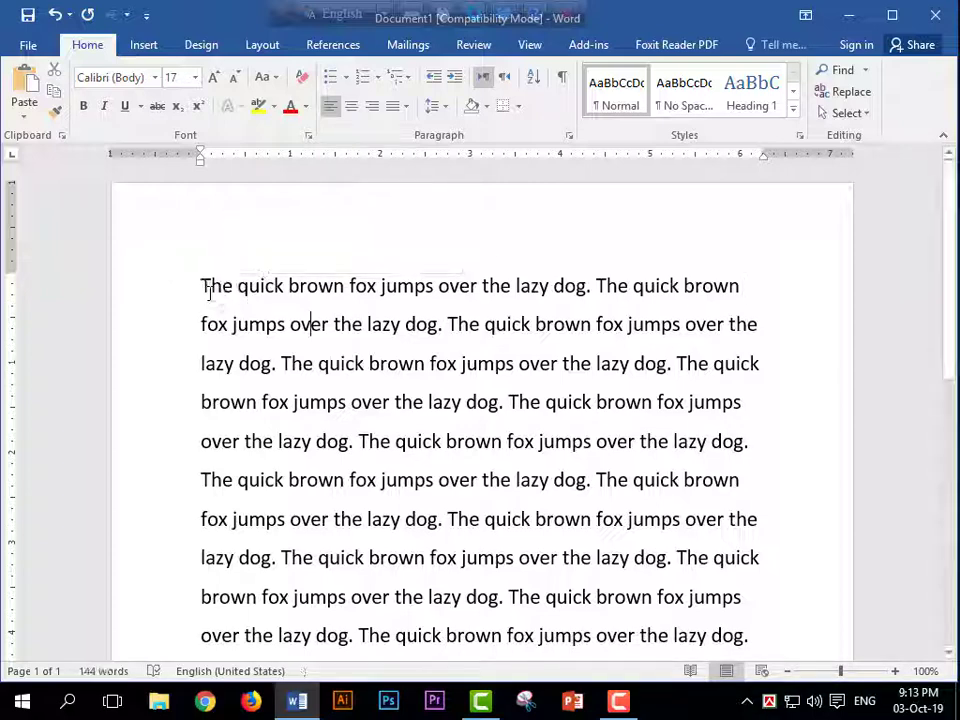
# Select and deselect more 'The' words, then show the Navigation pane's 'dog. The' results.
pyautogui.doubleClick(456, 323)
pyautogui.click(415, 330)
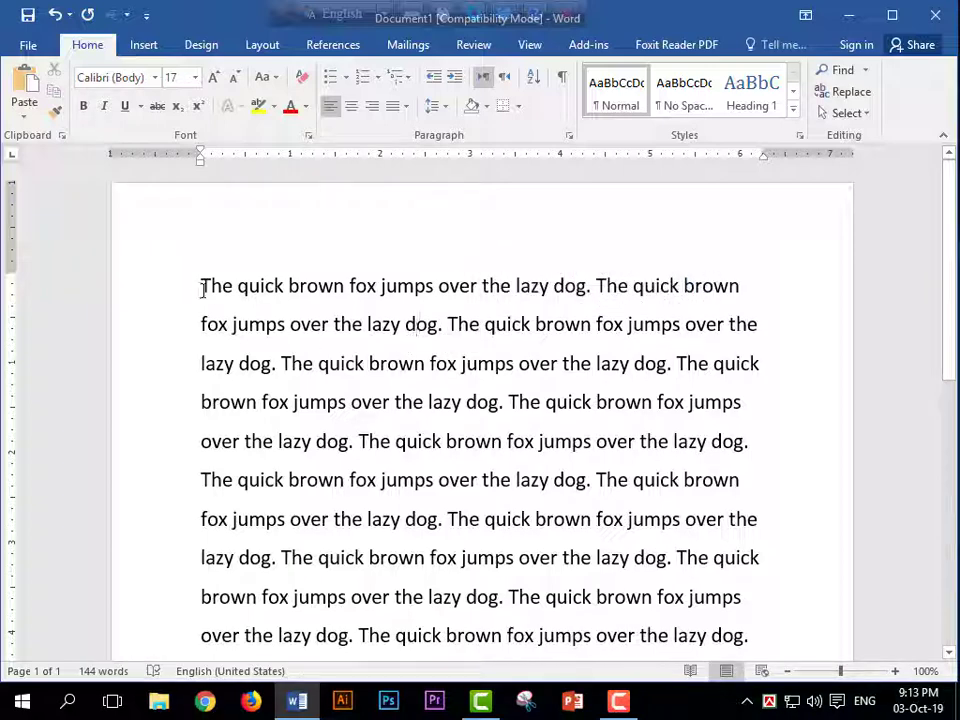
pyautogui.moveTo(201, 285); pyautogui.dragTo(232, 288)
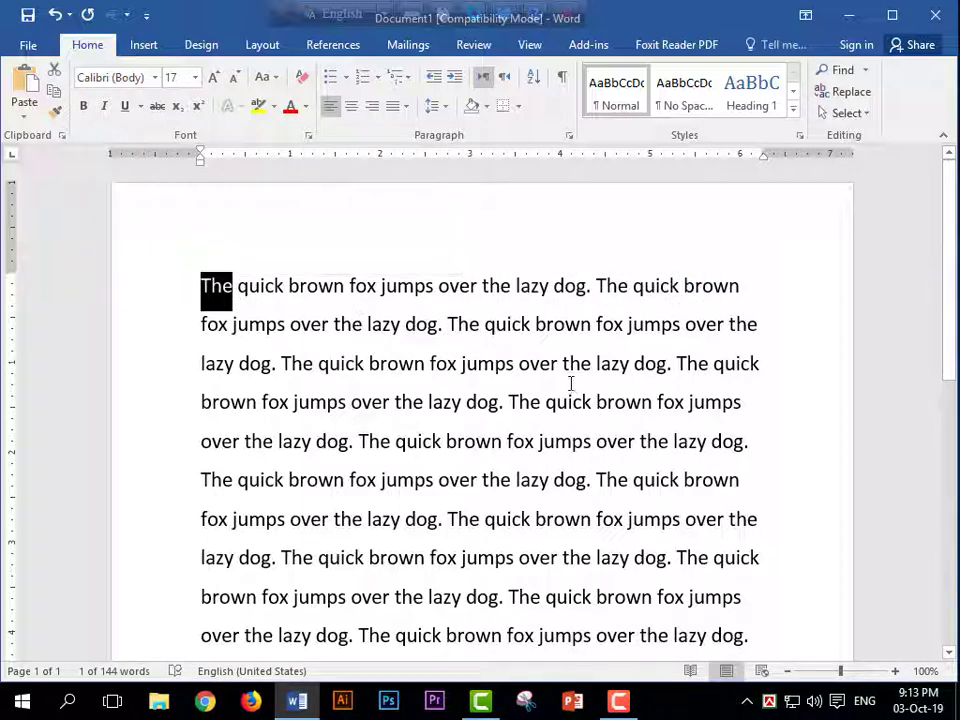
pyautogui.click(275, 300)
pyautogui.click(323, 323)
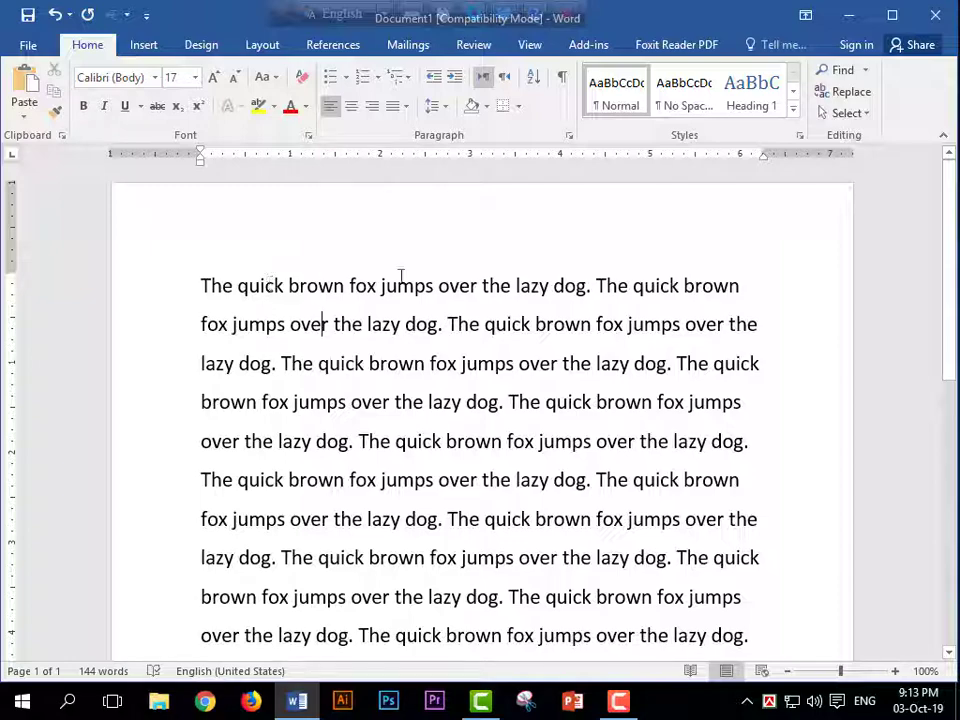
pyautogui.click(842, 72)
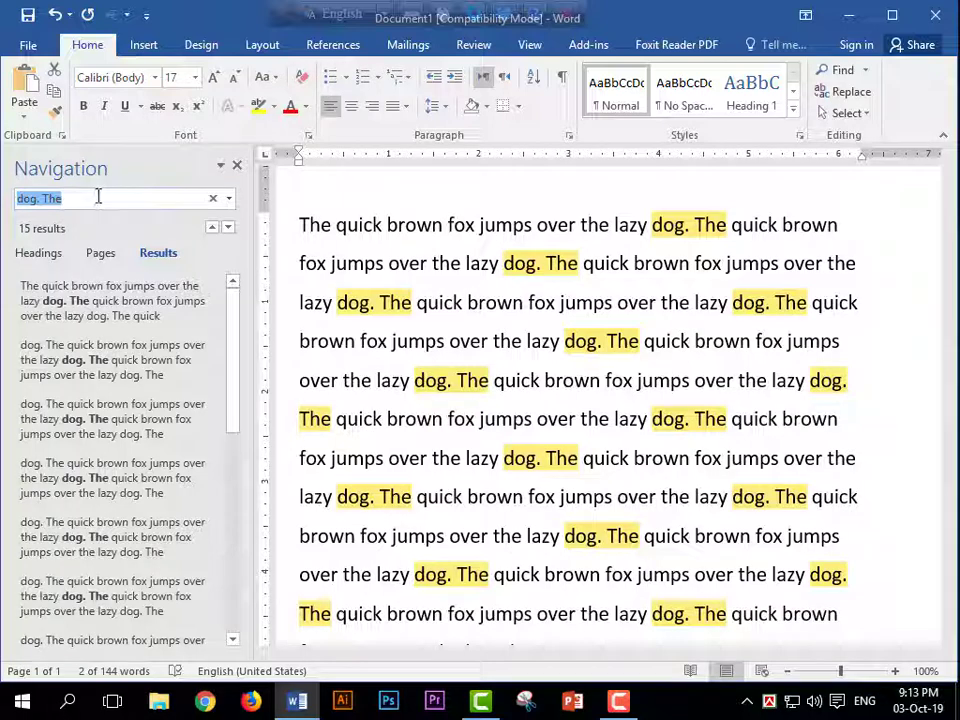
# Search the Navigation pane for 'The', browse the 32 highlighted matches, then clear the search.
pyautogui.press('BackSpace')
pyautogui.write('T')
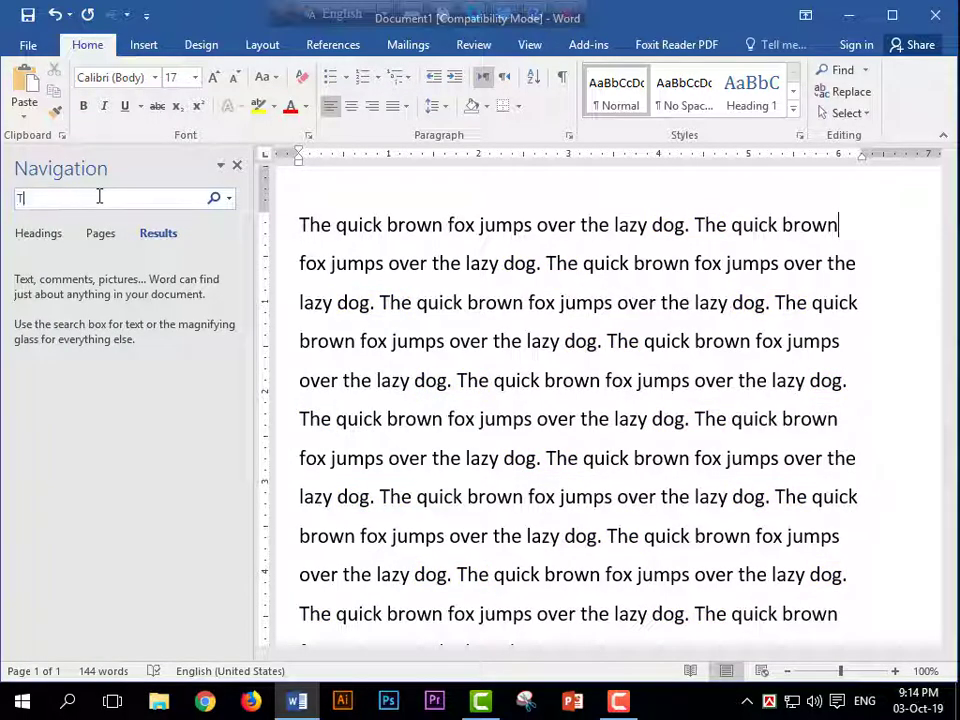
pyautogui.write('he')
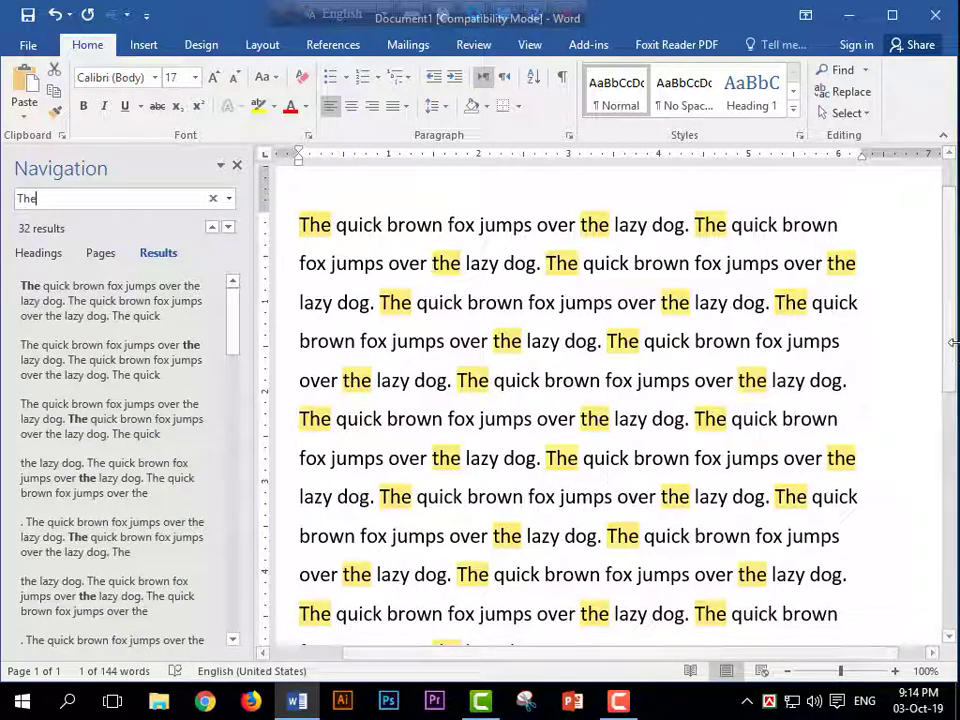
pyautogui.scroll(-3, 953, 345)
pyautogui.scroll(3, 953, 345)
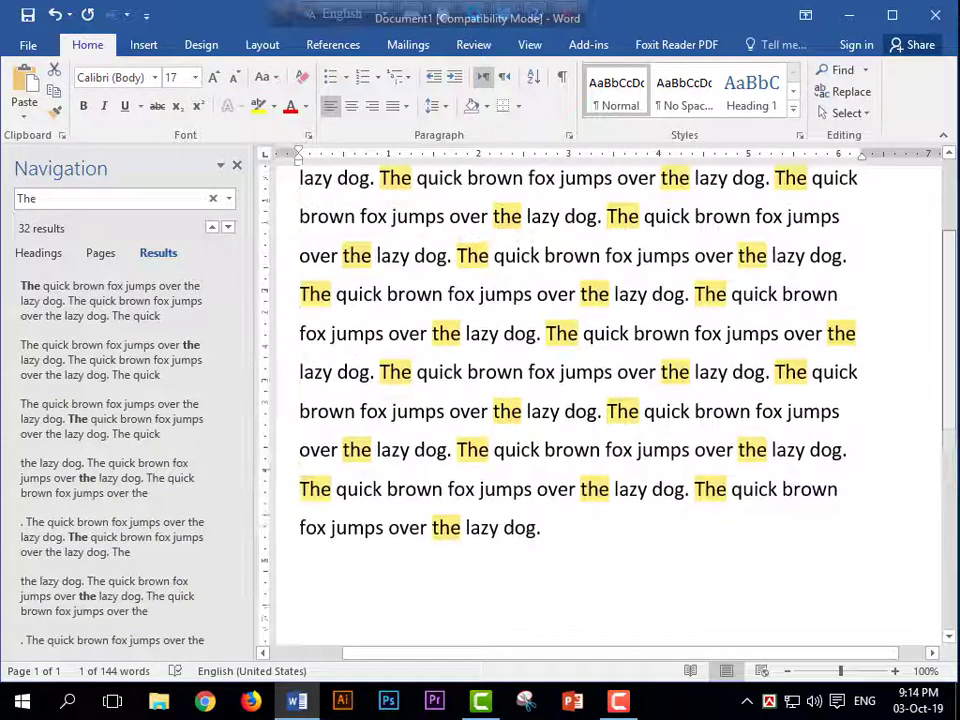
pyautogui.scroll(1, 600, 440)
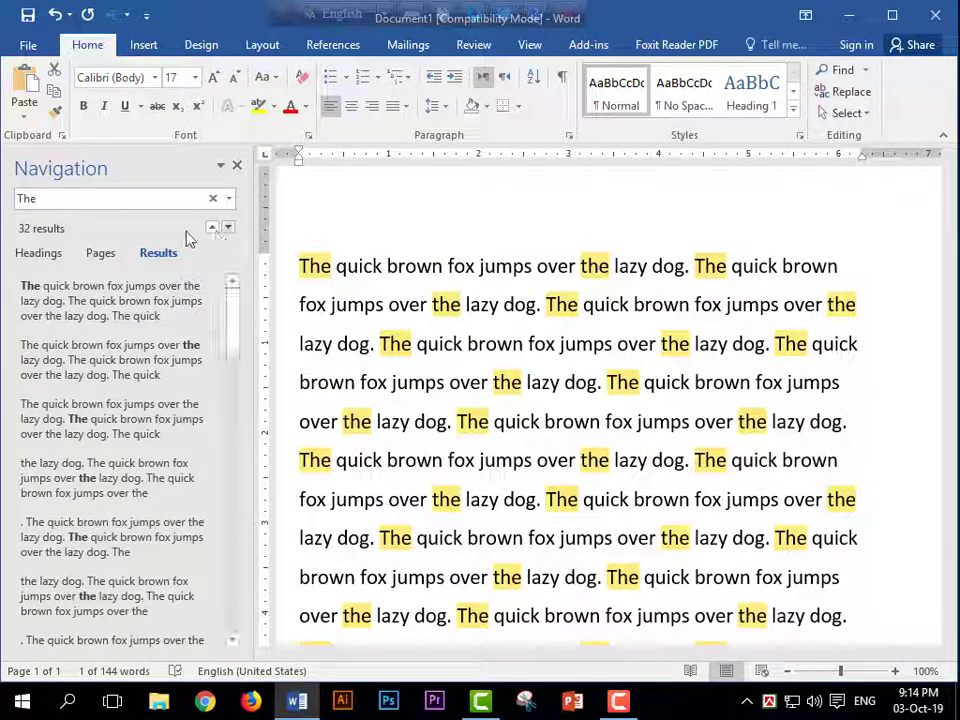
pyautogui.click(78, 199)
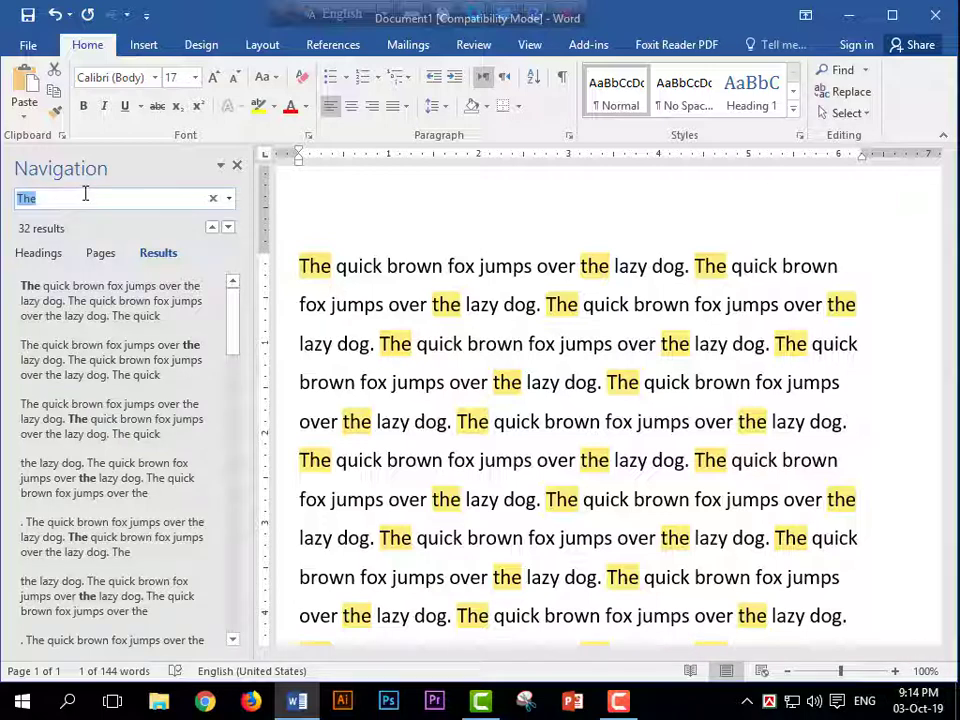
pyautogui.press('BackSpace')
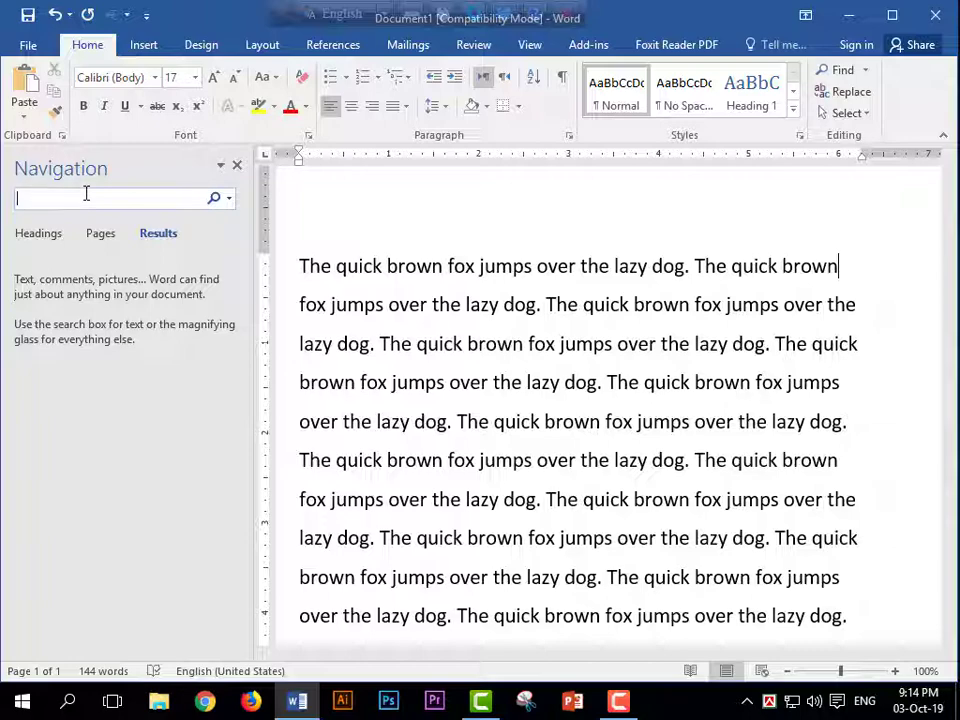
# Search for 'over', browse the results, clear the search box and close the Navigation pane.
pyautogui.write('over')
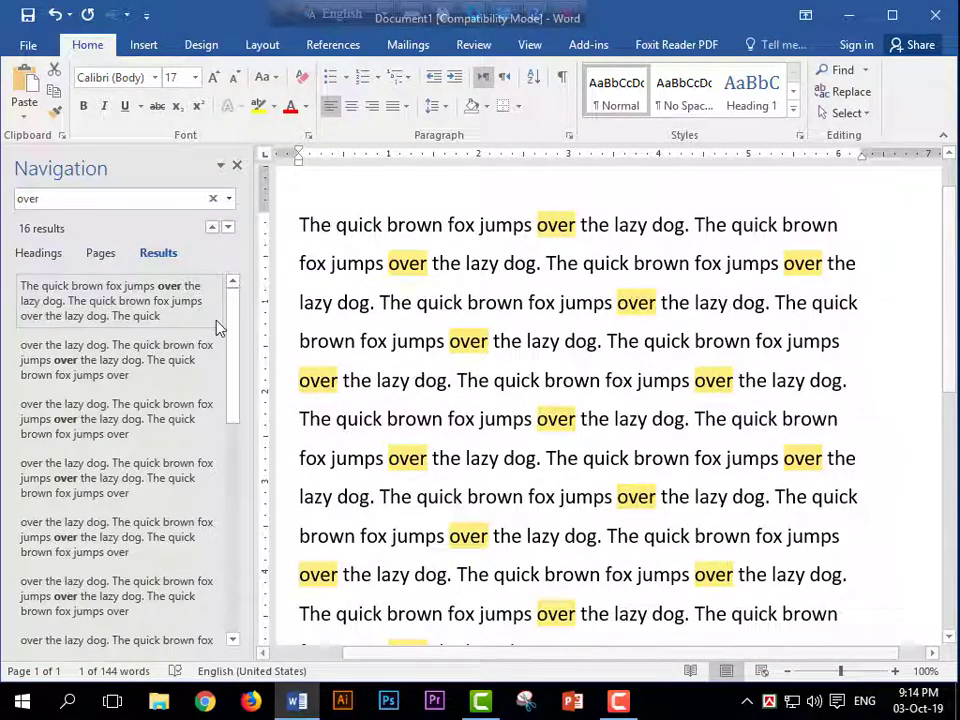
pyautogui.scroll(-2, 240, 340)
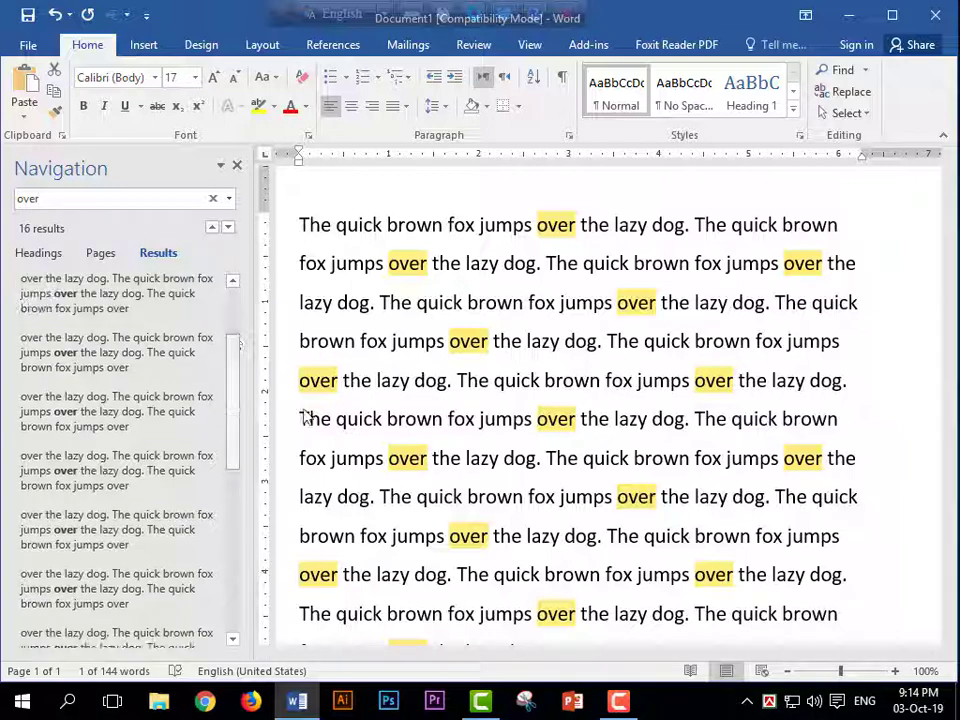
pyautogui.scroll(-3, 953, 335)
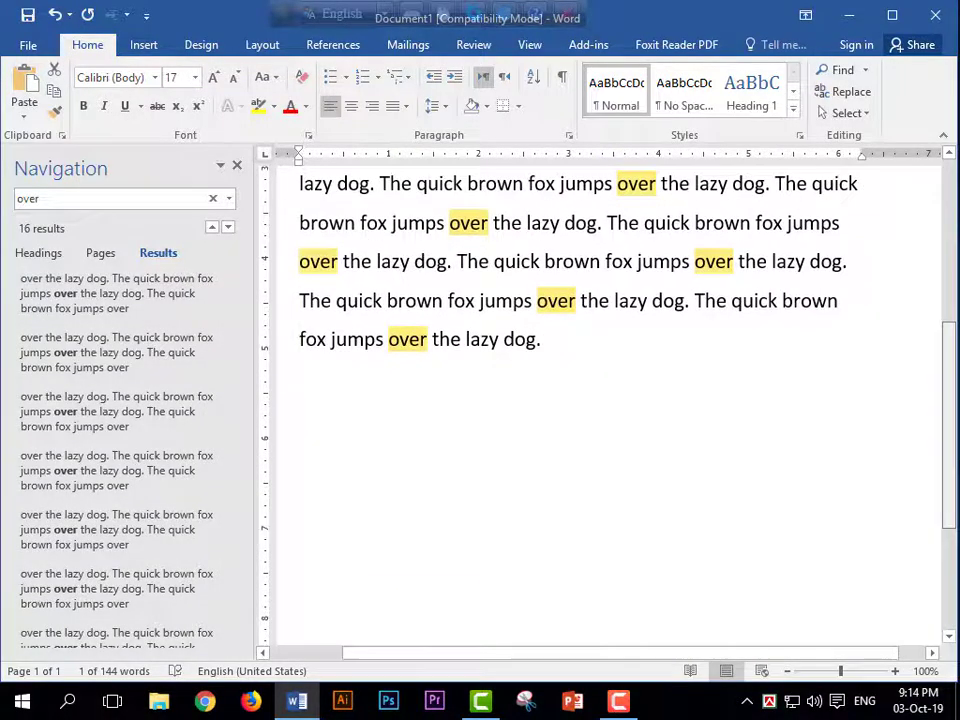
pyautogui.scroll(3, 953, 335)
pyautogui.hotkey('ctrl', 'v')
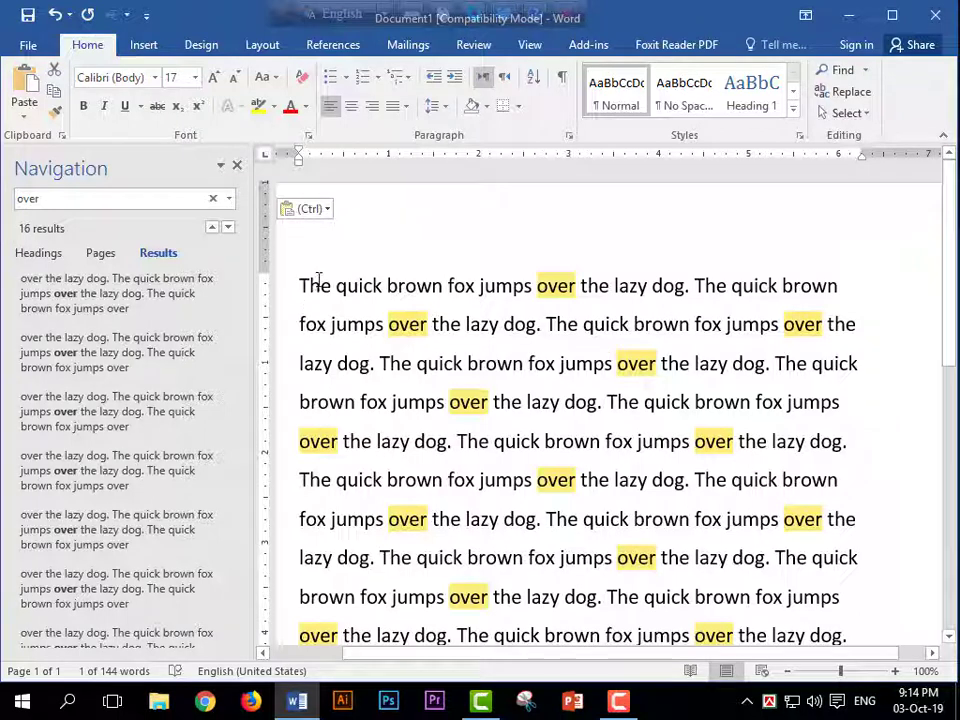
pyautogui.click(63, 200)
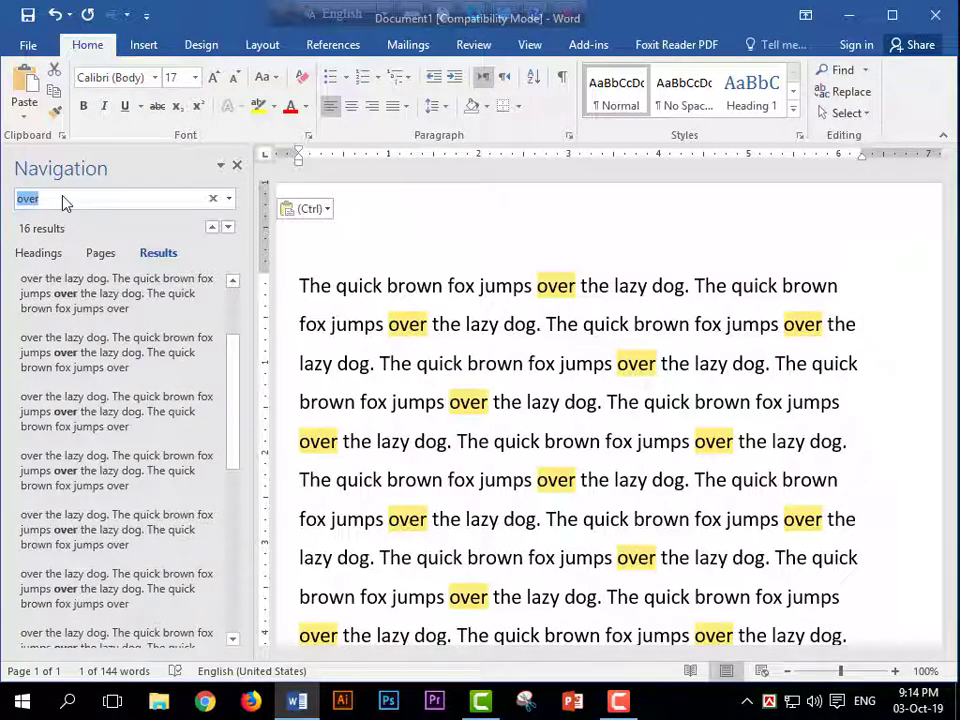
pyautogui.press('BackSpace')
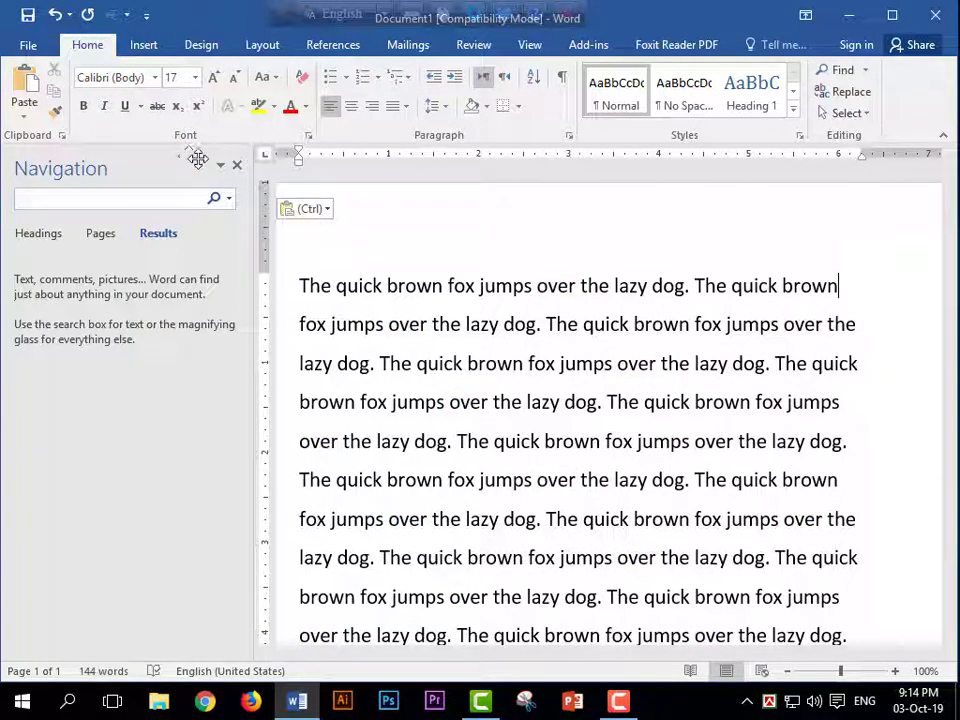
pyautogui.click(238, 168)
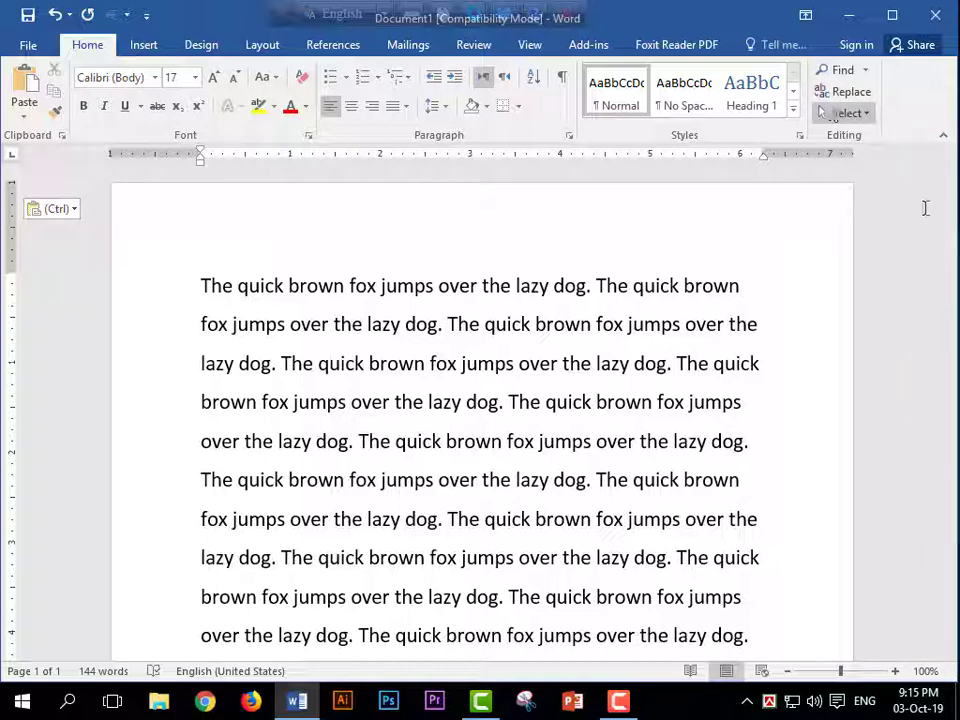
# Open Replace, move the dialog aside, enter 'the' in Find what, and find the first match.
pyautogui.click(853, 92)
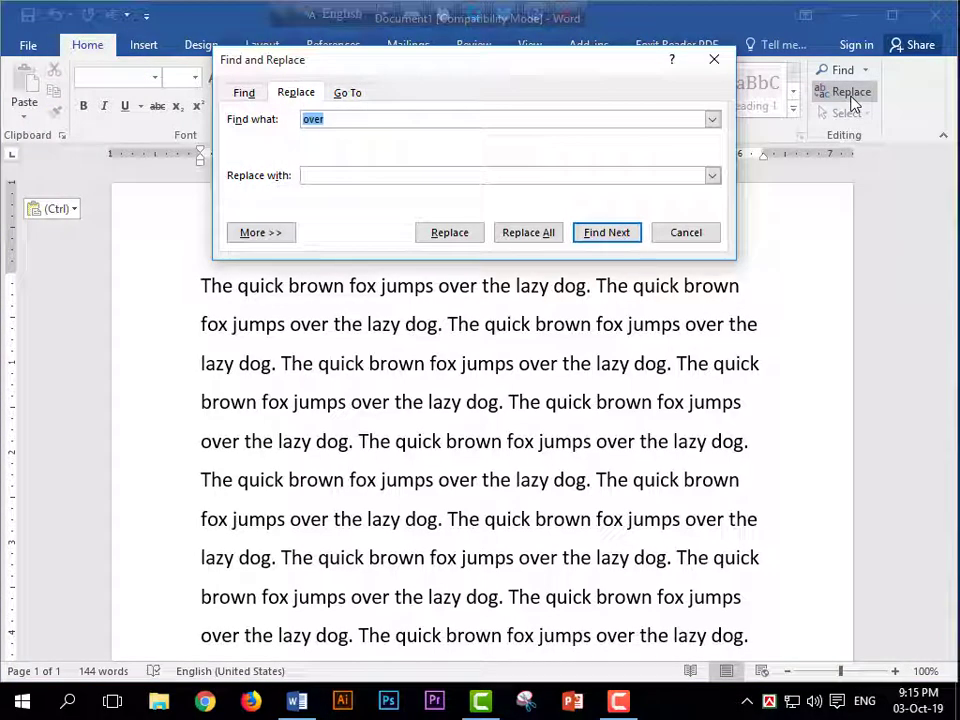
pyautogui.moveTo(521, 66); pyautogui.dragTo(655, 77)
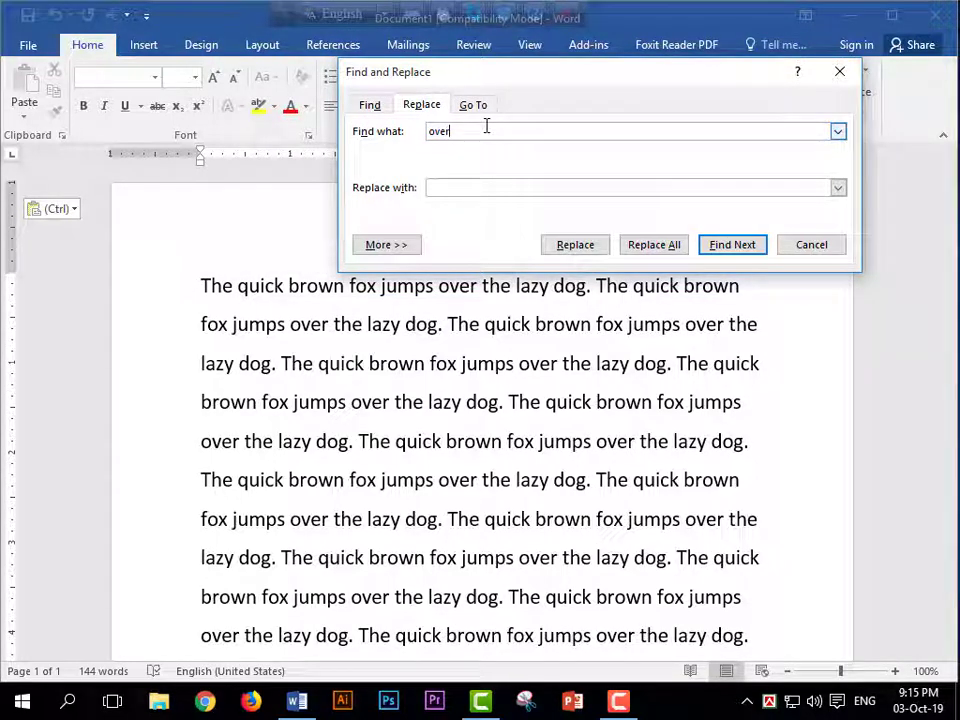
pyautogui.press('BackSpace')
pyautogui.press('BackSpace')
pyautogui.press('BackSpace')
pyautogui.press('BackSpace')
pyautogui.write('t')
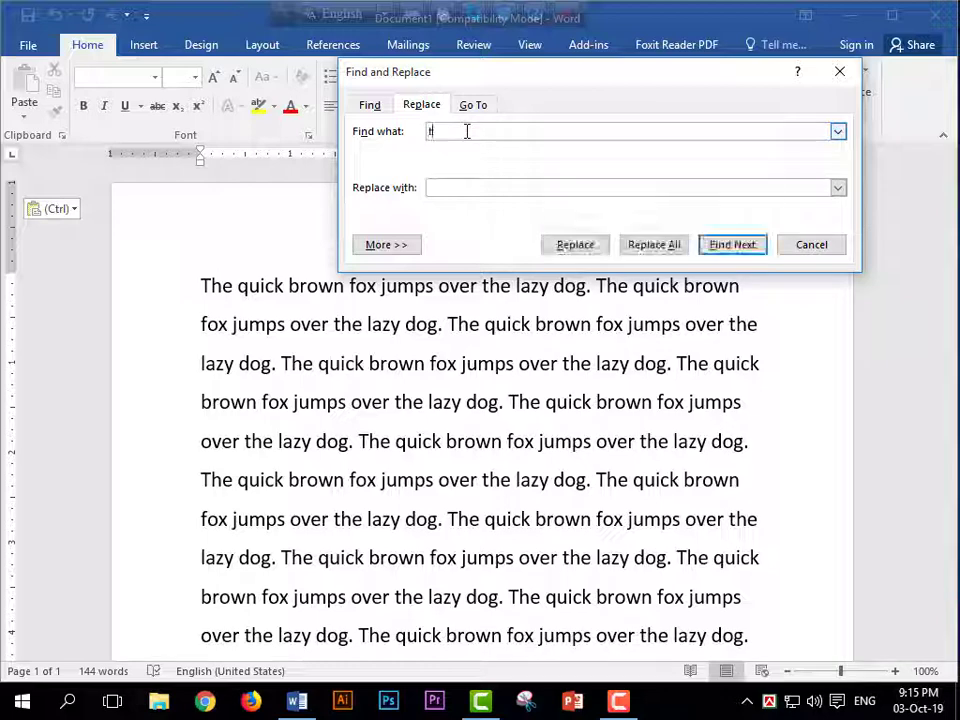
pyautogui.write('he')
pyautogui.press('Return')
pyautogui.click(450, 187)
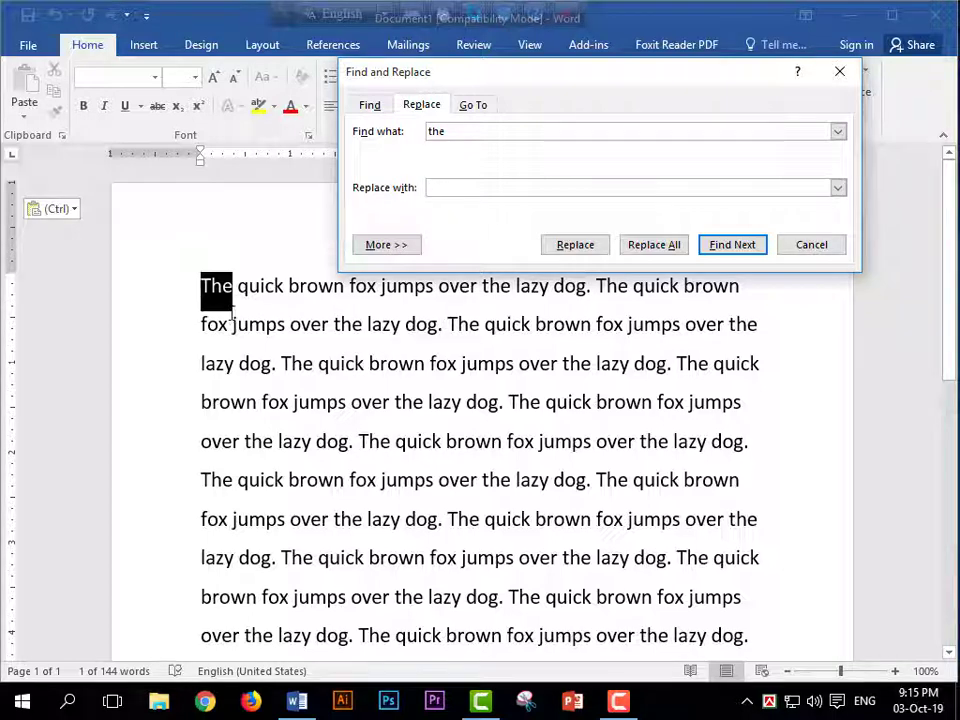
pyautogui.click(195, 293)
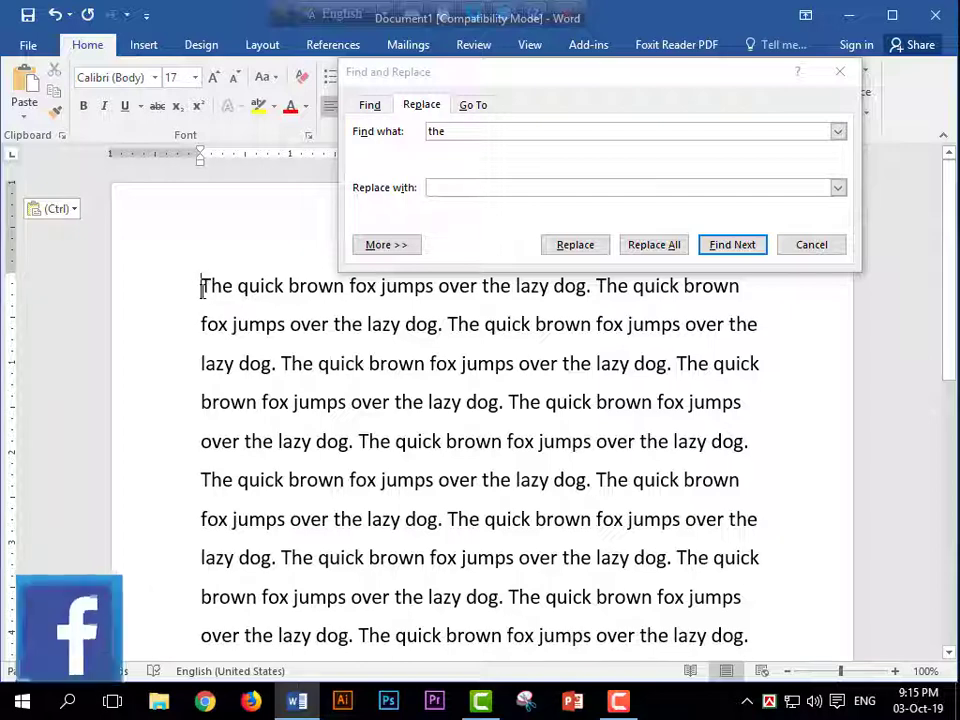
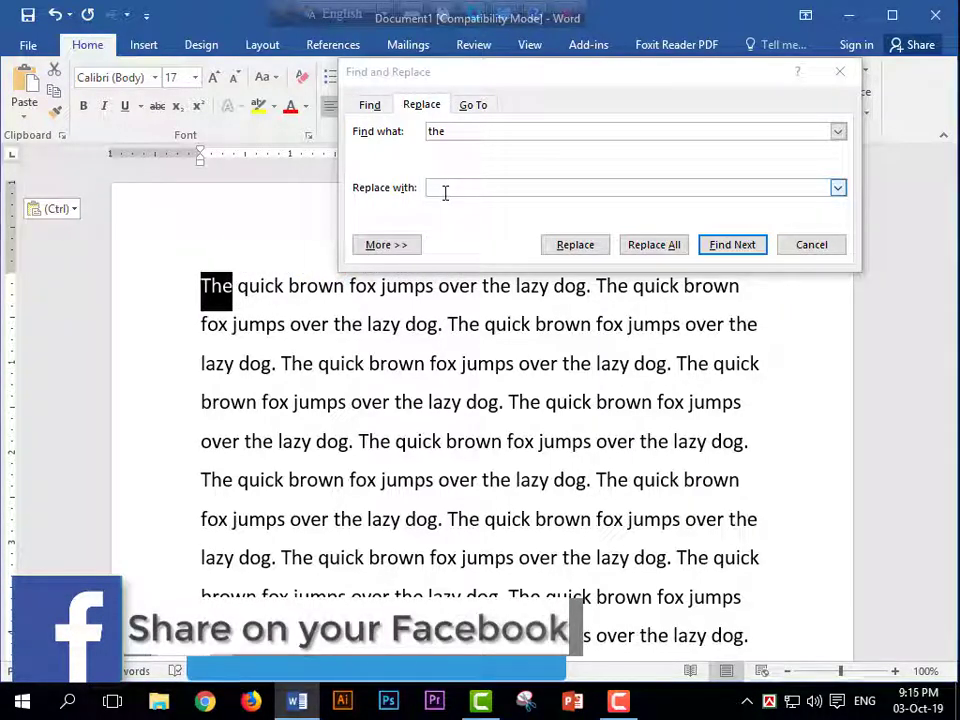
# Enter 'a' as the replacement and replace the first 'The' in the text.
pyautogui.click(446, 188)
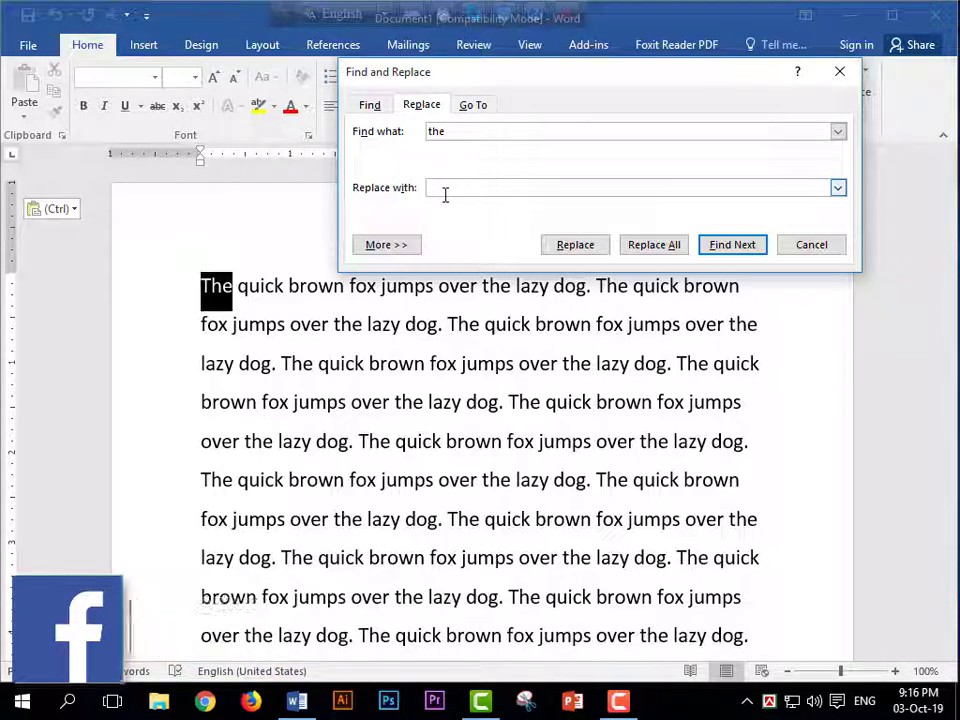
pyautogui.write('a')
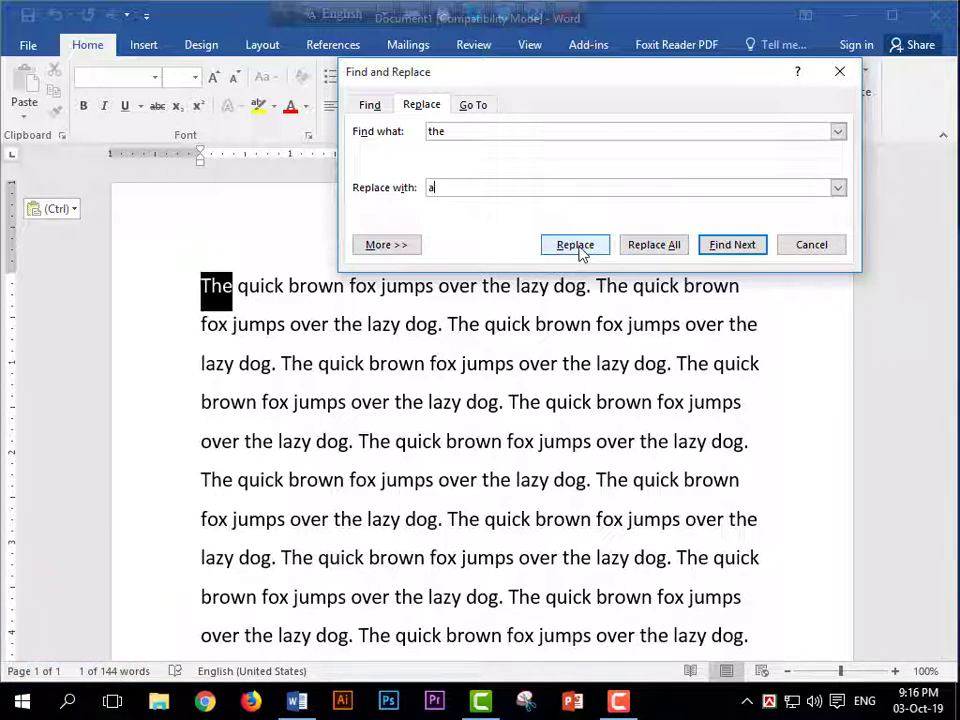
pyautogui.click(578, 246)
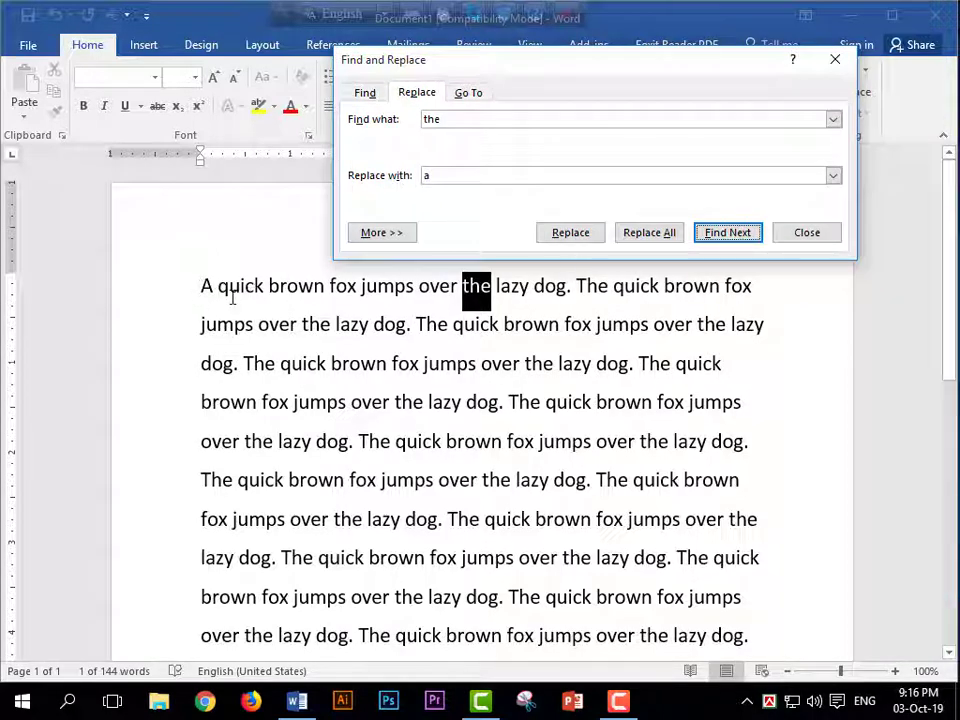
pyautogui.click(500, 312)
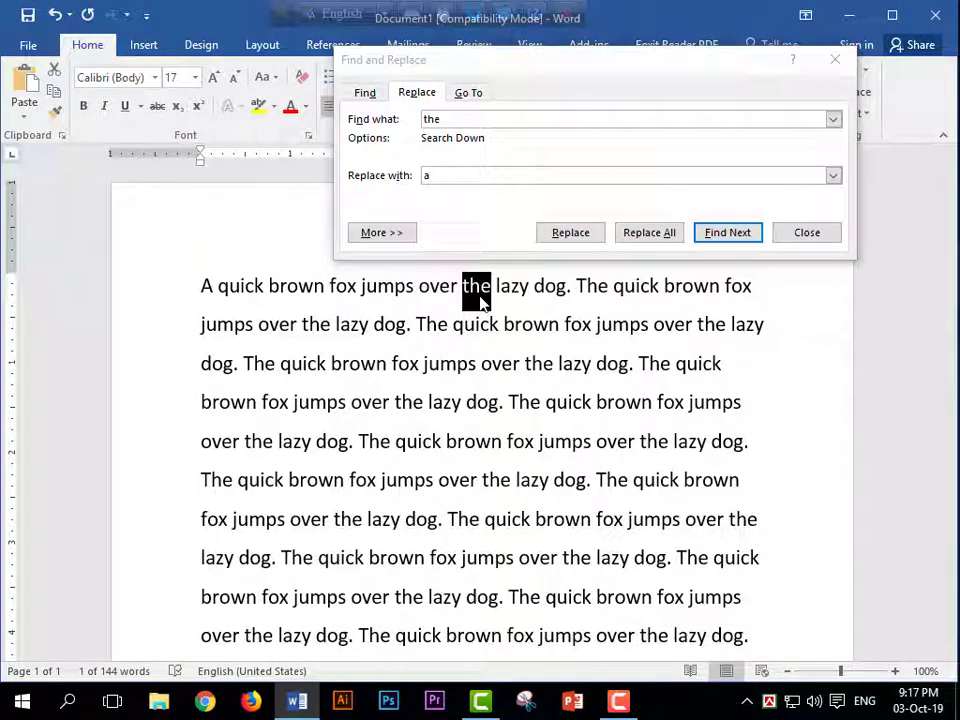
# Replace and skip a few 'the' matches, undo once, then replace all 29 with 'a'.
pyautogui.click(567, 240)
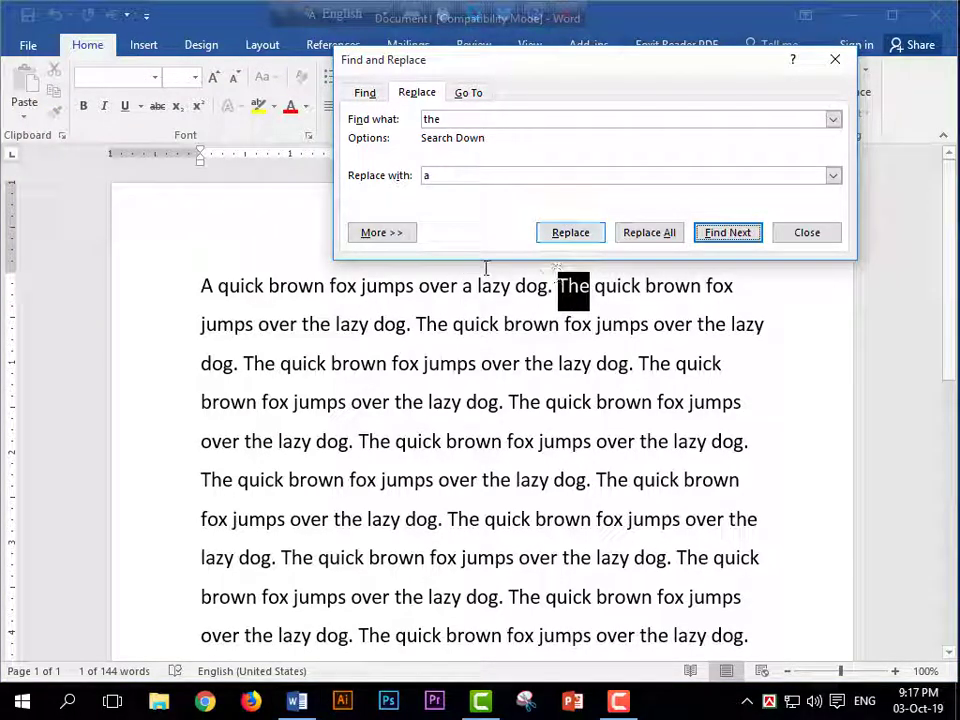
pyautogui.click(731, 235)
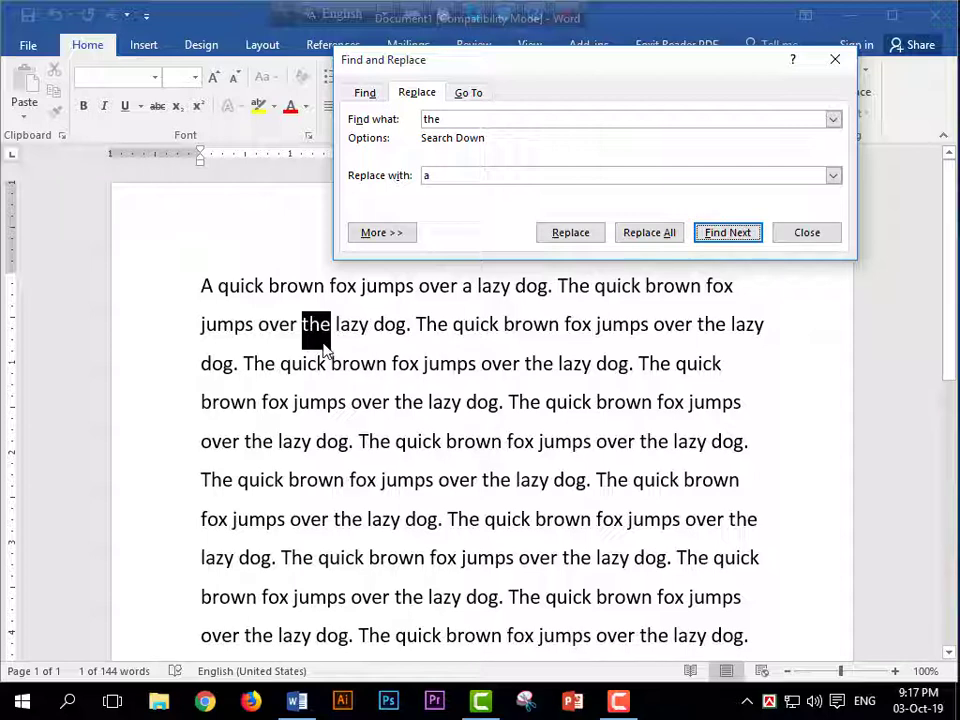
pyautogui.hotkey('ctrl', 'z')
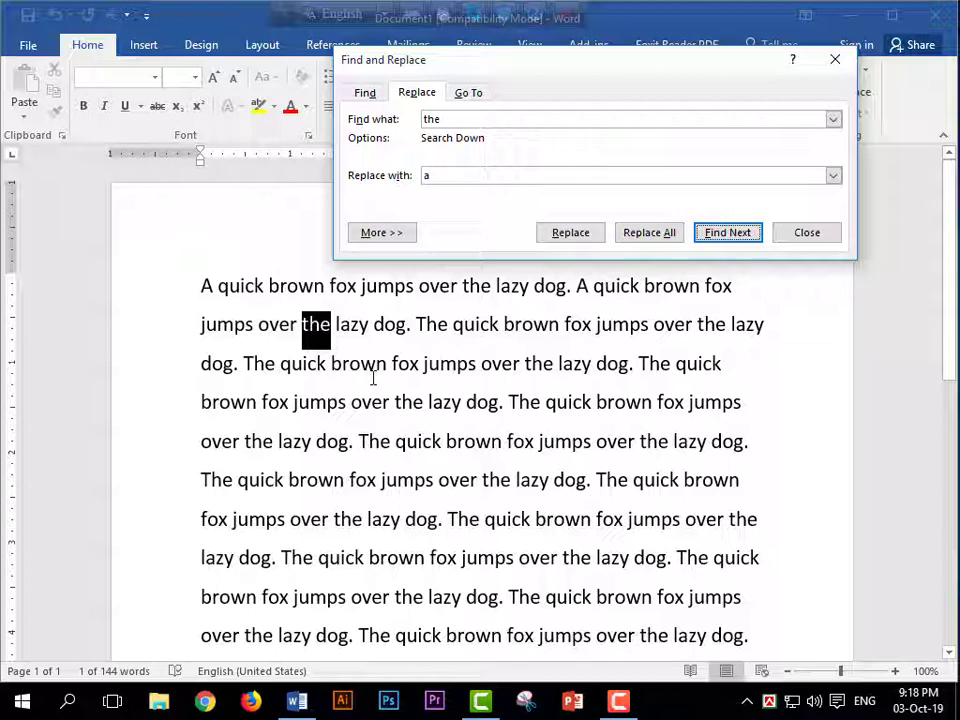
pyautogui.click(645, 236)
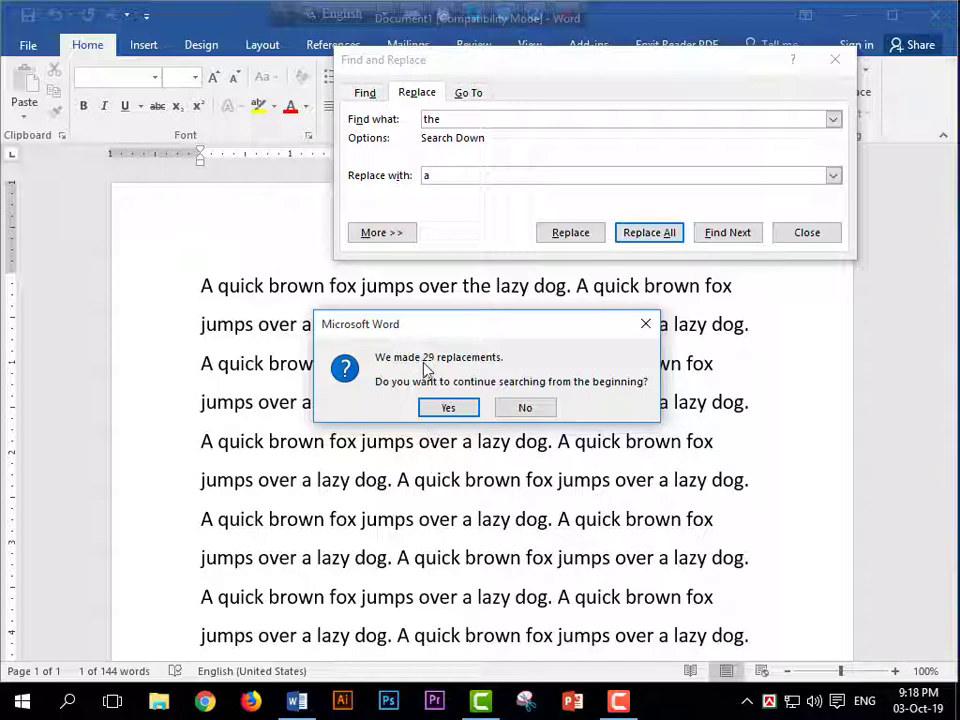
# Dismiss the message, undo the Replace All to restore every 'the', and close Find and Replace.
pyautogui.click(448, 408)
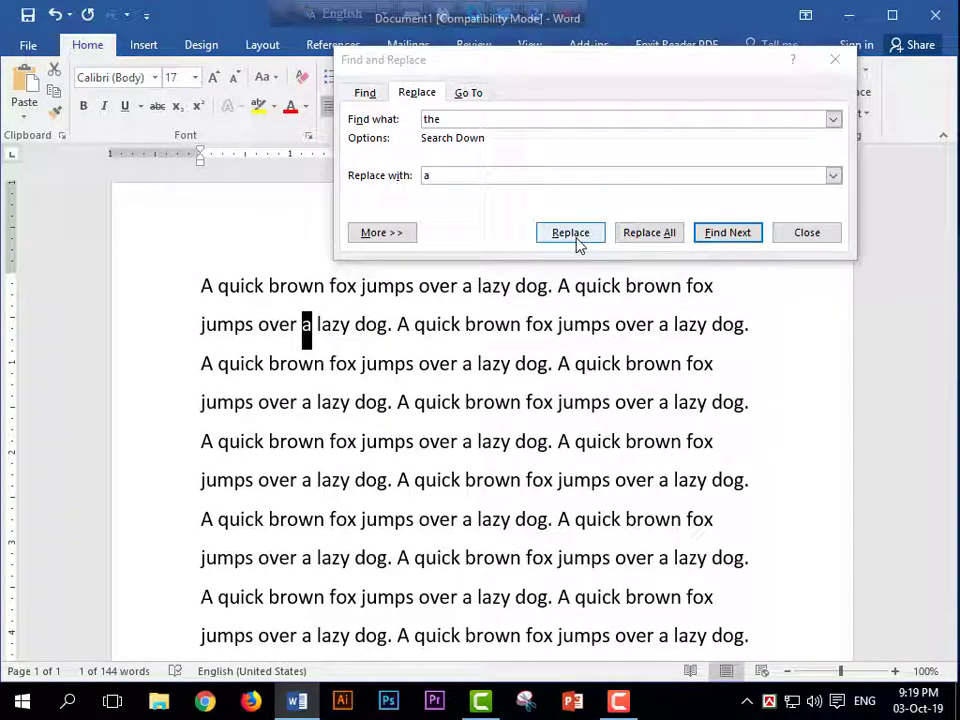
pyautogui.click(303, 327)
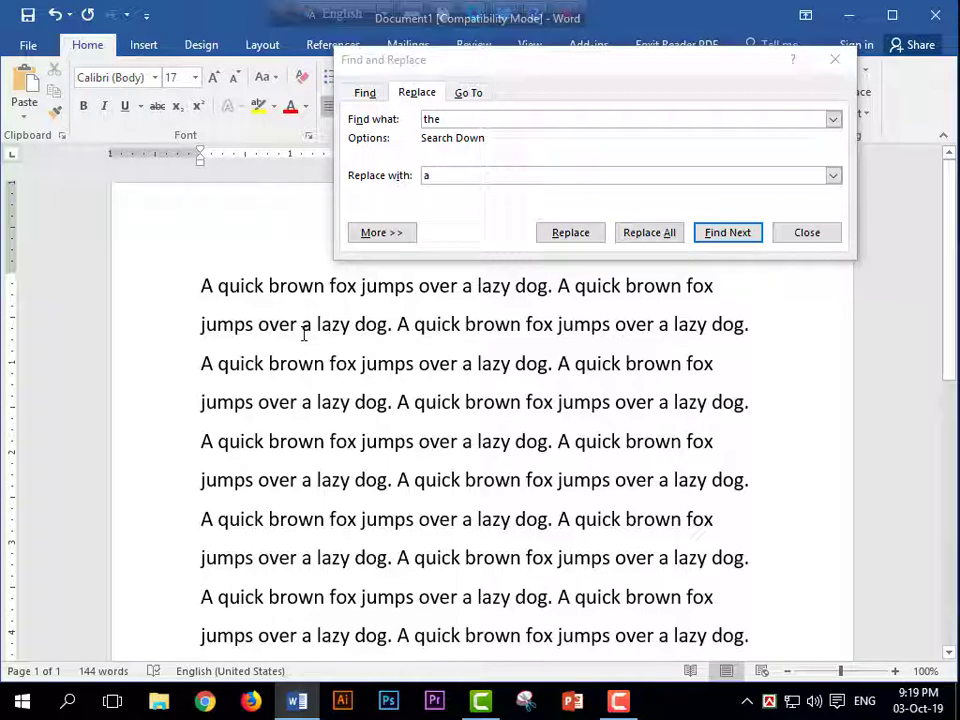
pyautogui.hotkey('ctrl', 'z')
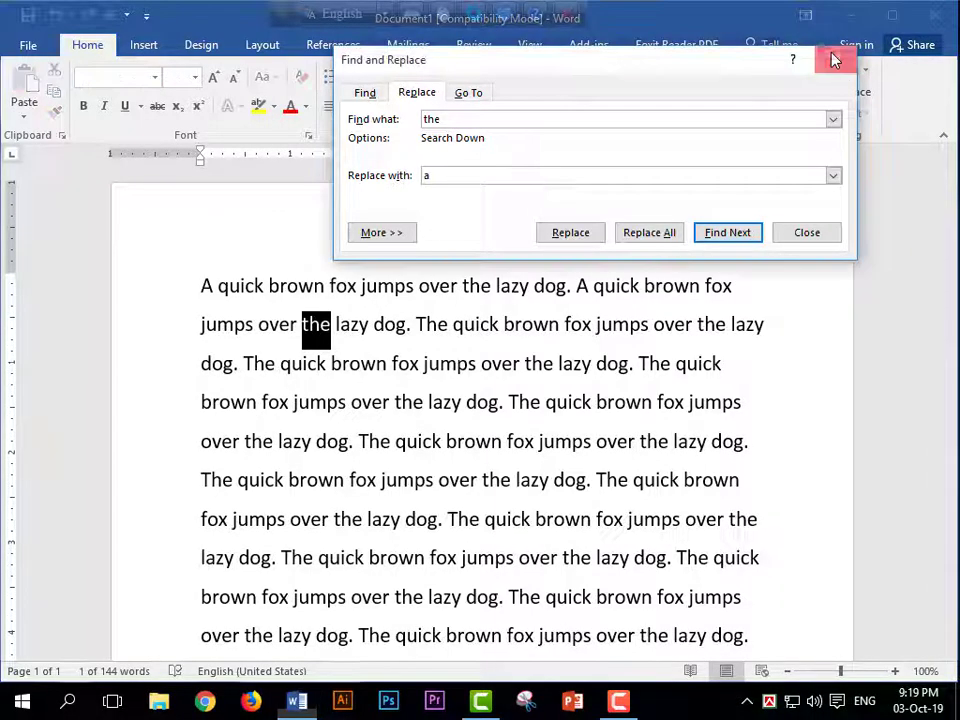
pyautogui.click(833, 59)
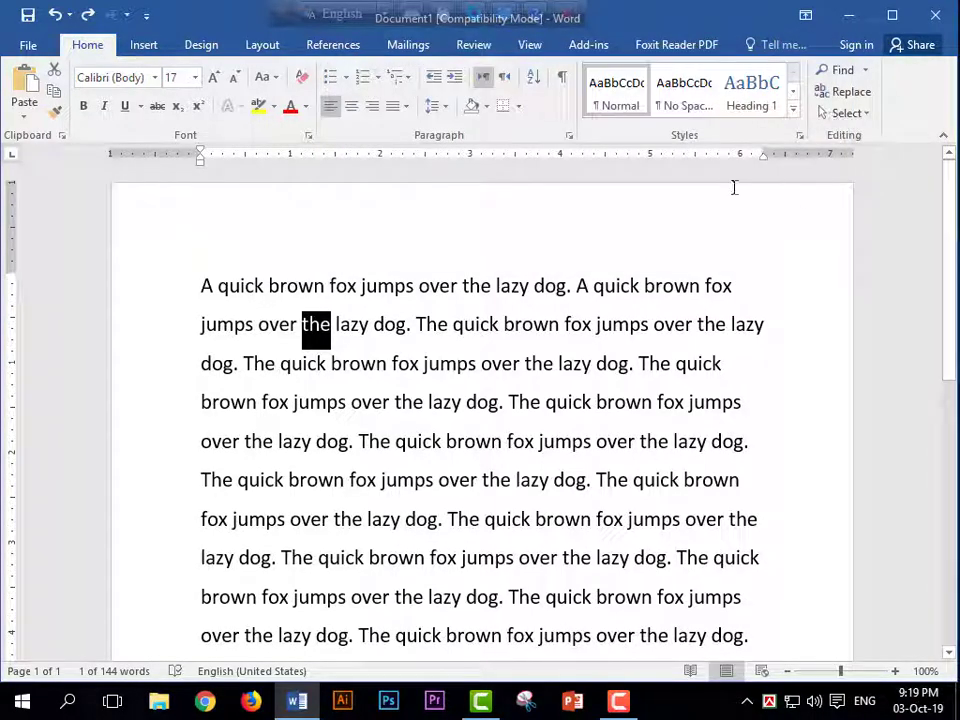
# Insert the photo img_12 from the photo folder after 'jumps over the lazy'.
pyautogui.click(846, 122)
pyautogui.click(373, 324)
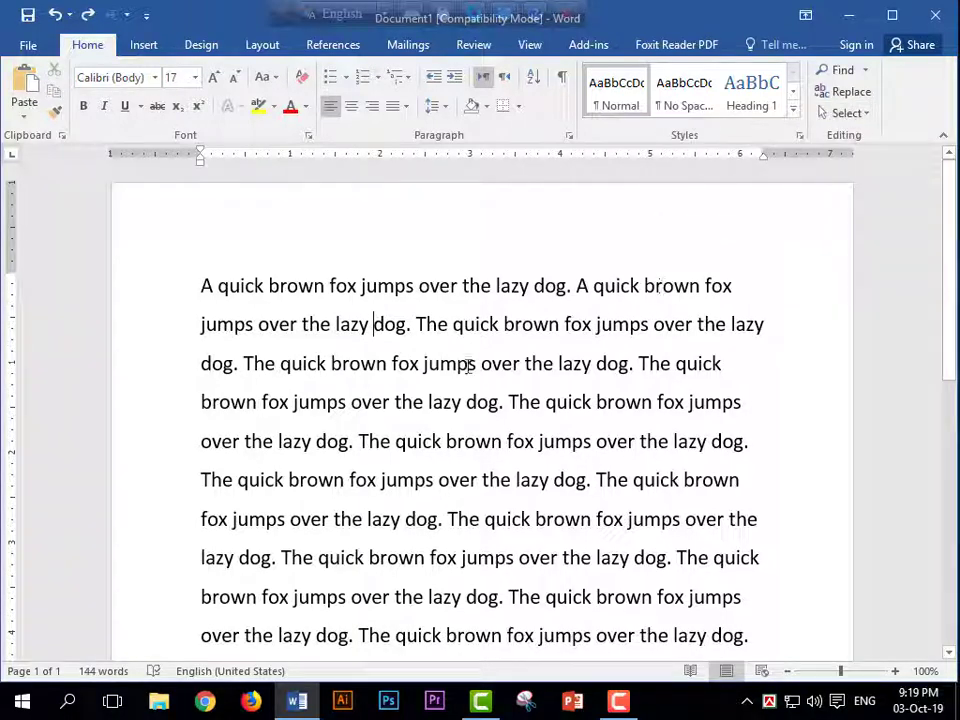
pyautogui.click(142, 46)
pyautogui.click(120, 100)
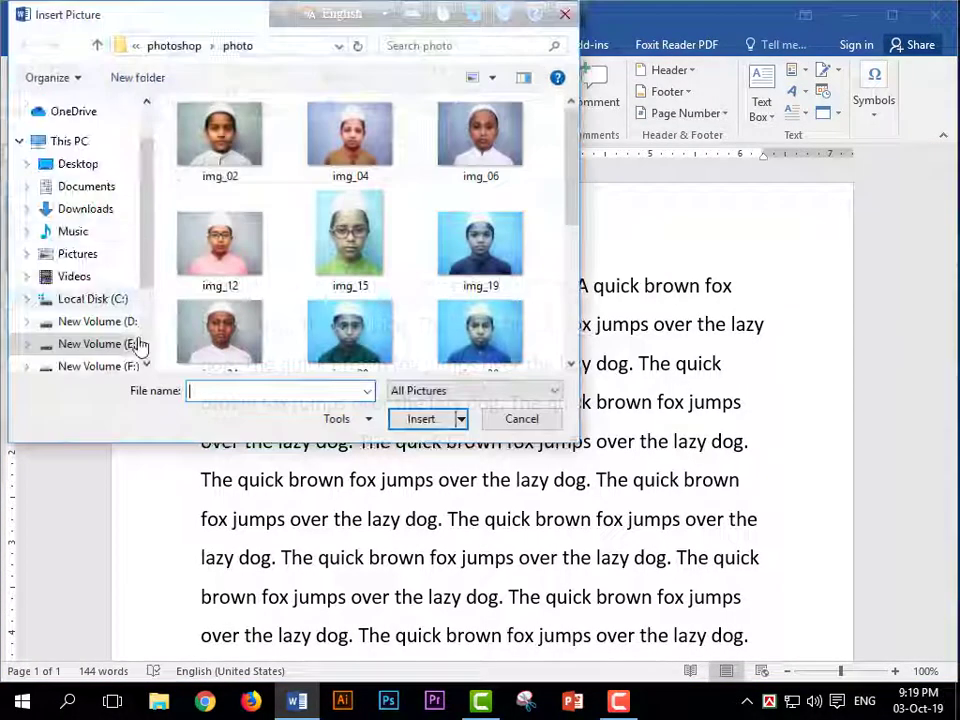
pyautogui.click(220, 282)
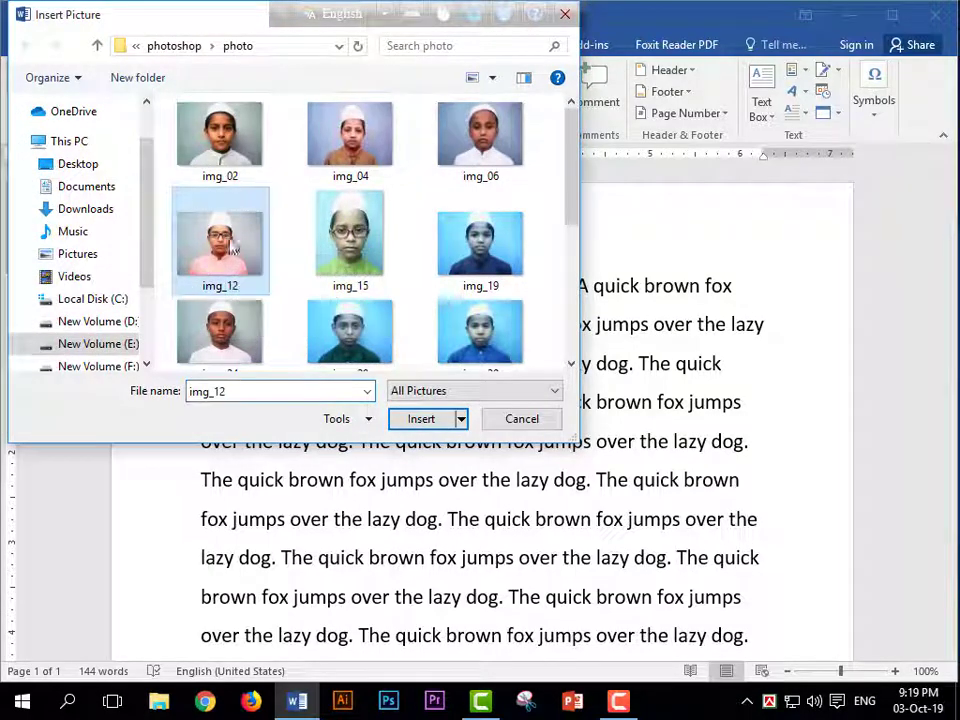
pyautogui.click(419, 421)
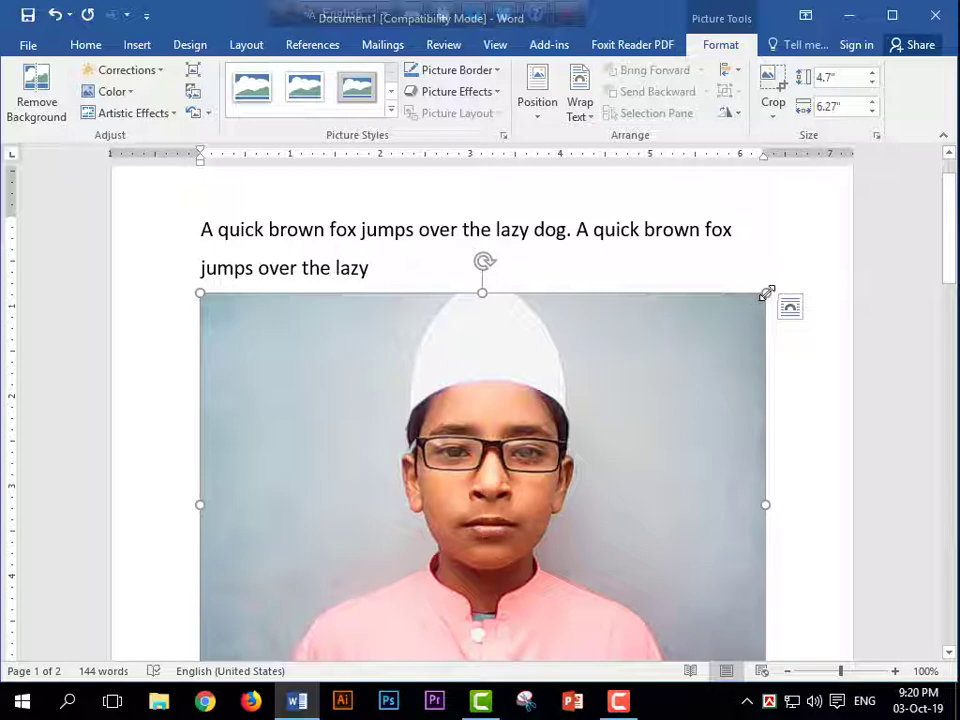
# Resize img_12 to 2.43" by 3.24" and set its text wrapping to Behind Text.
pyautogui.moveTo(766, 293); pyautogui.dragTo(660, 441)
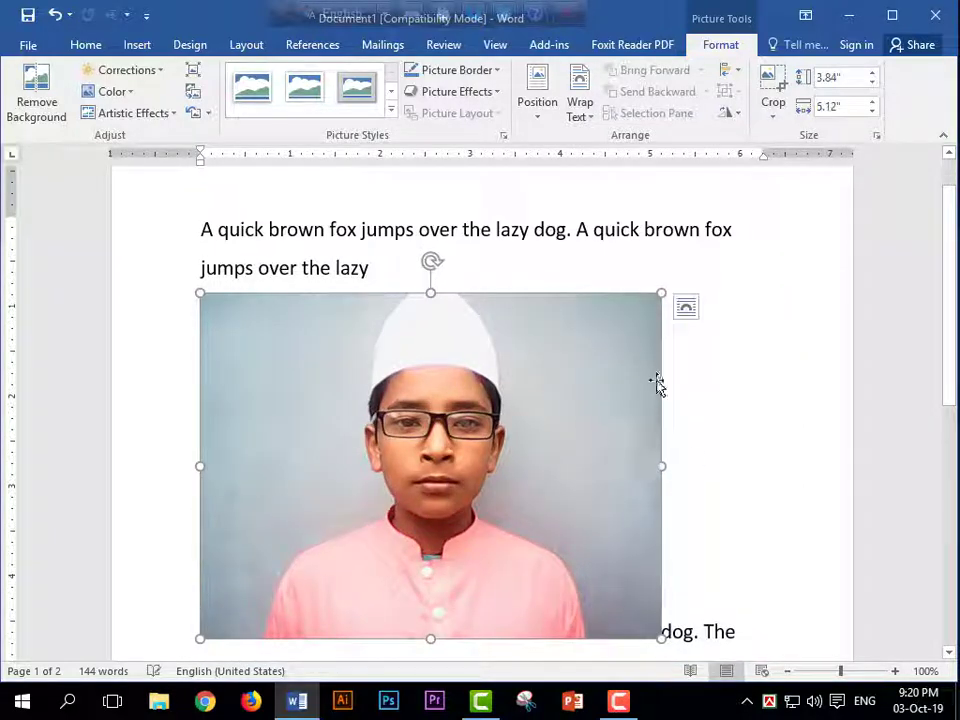
pyautogui.moveTo(658, 298); pyautogui.dragTo(488, 420)
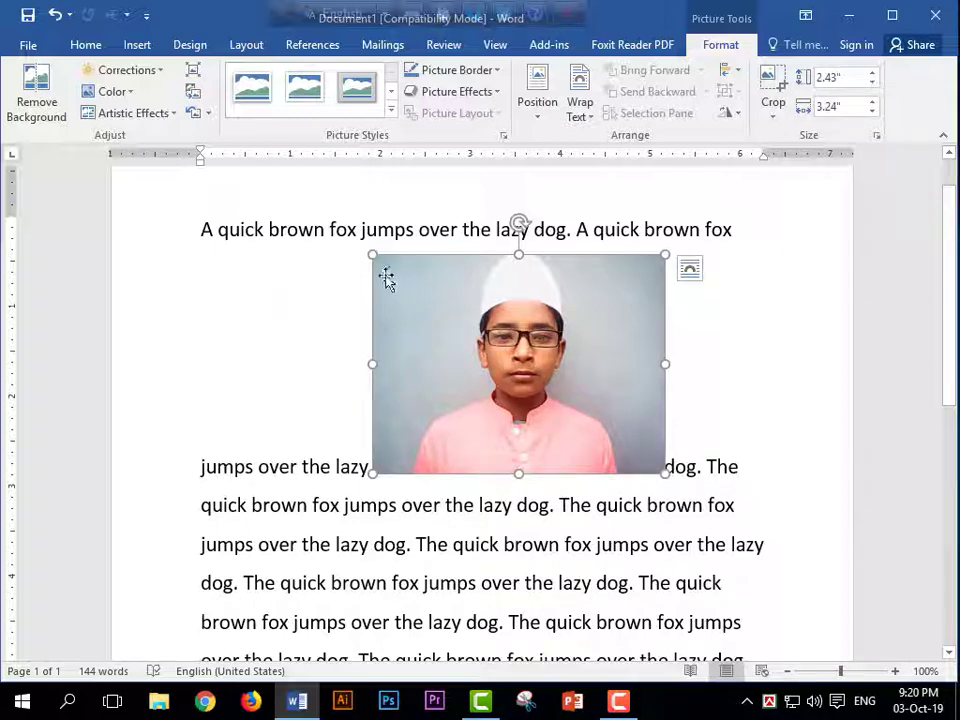
pyautogui.click(584, 117)
pyautogui.click(638, 252)
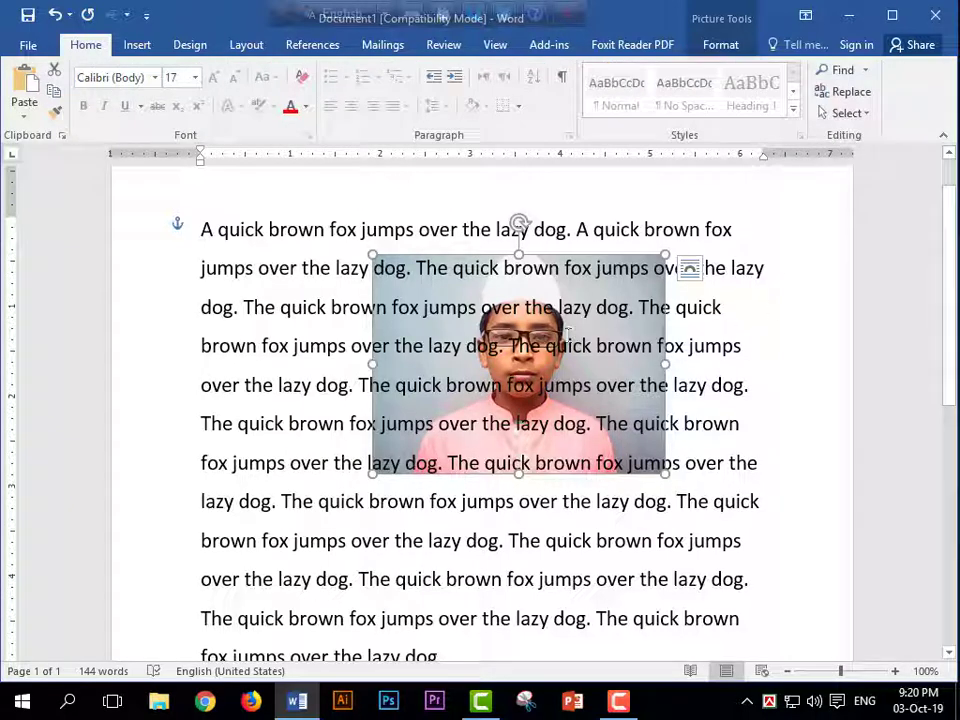
pyautogui.click(618, 338)
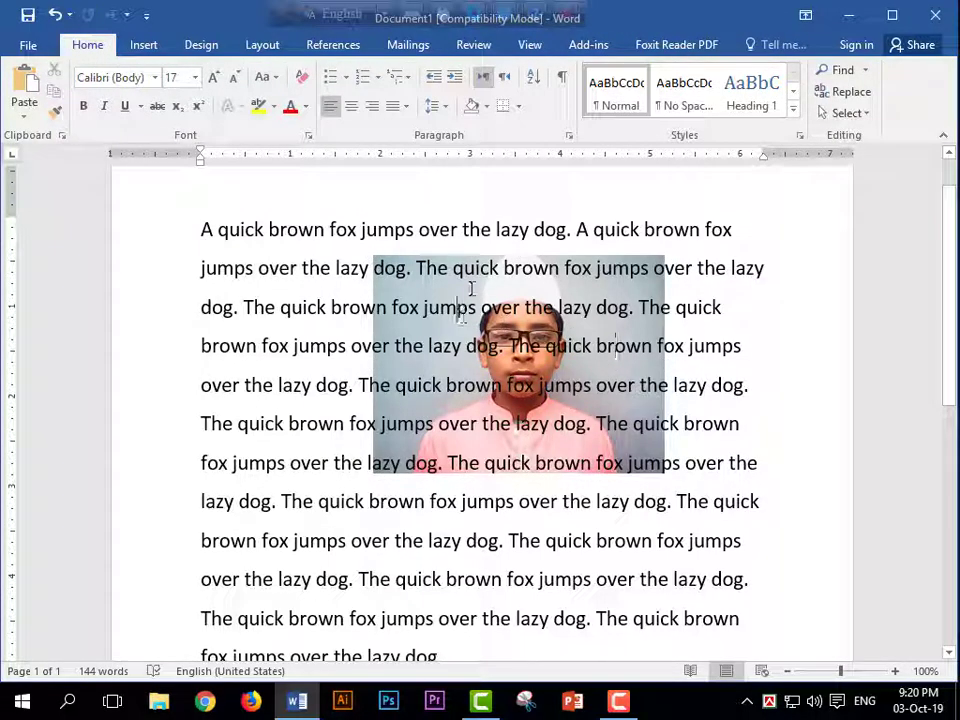
pyautogui.click(559, 268)
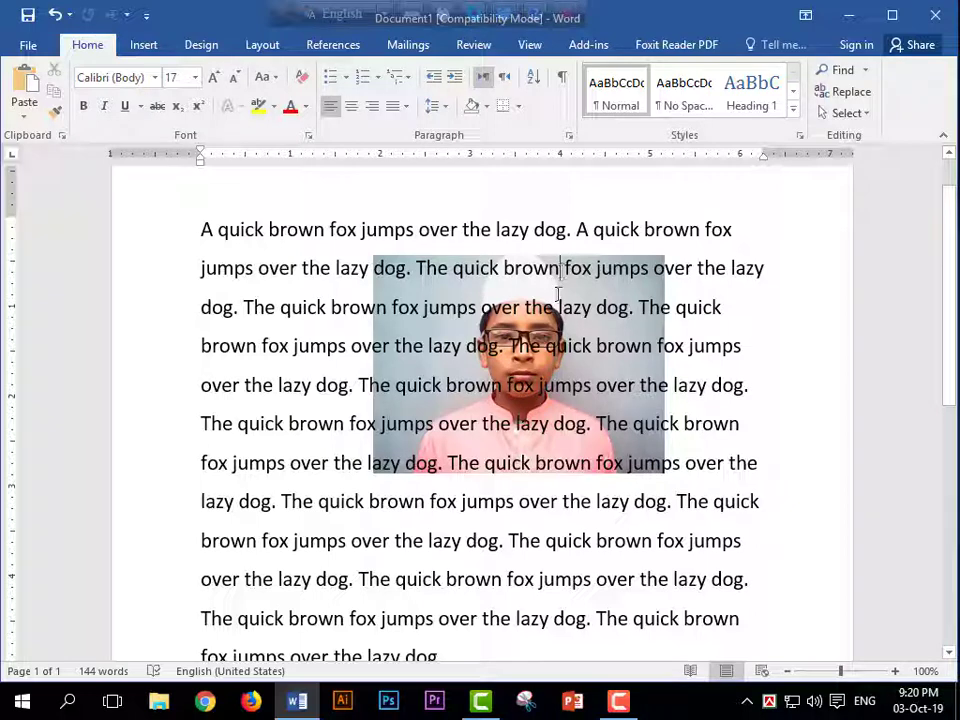
pyautogui.click(458, 424)
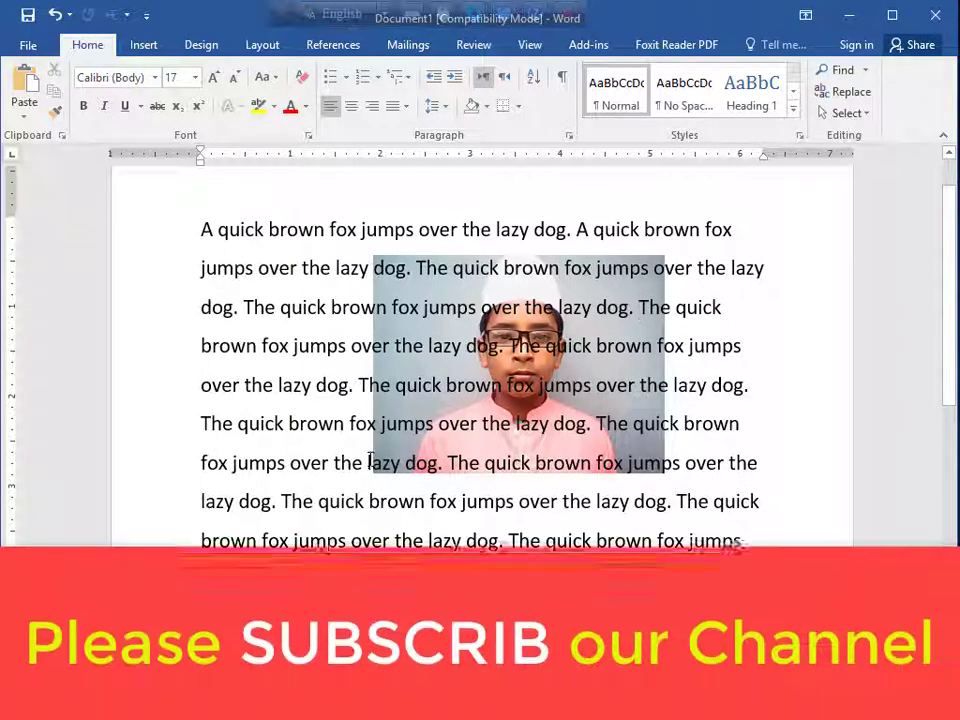
pyautogui.click(363, 267)
pyautogui.click(374, 267)
pyautogui.write('sajd')
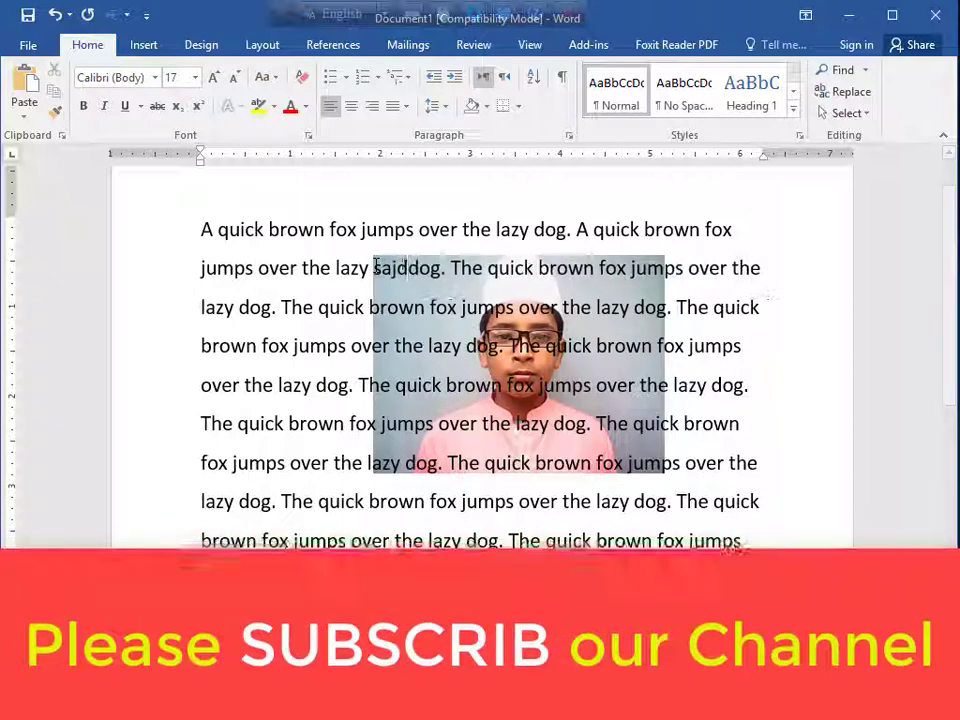
pyautogui.press('Return')
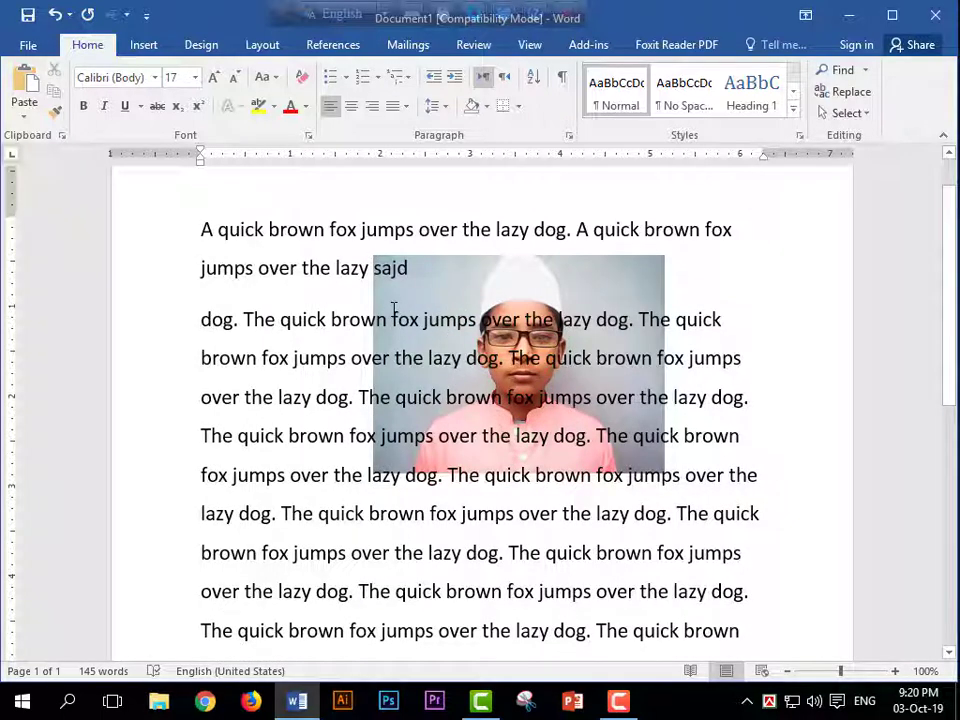
pyautogui.press('Return')
pyautogui.click(453, 341)
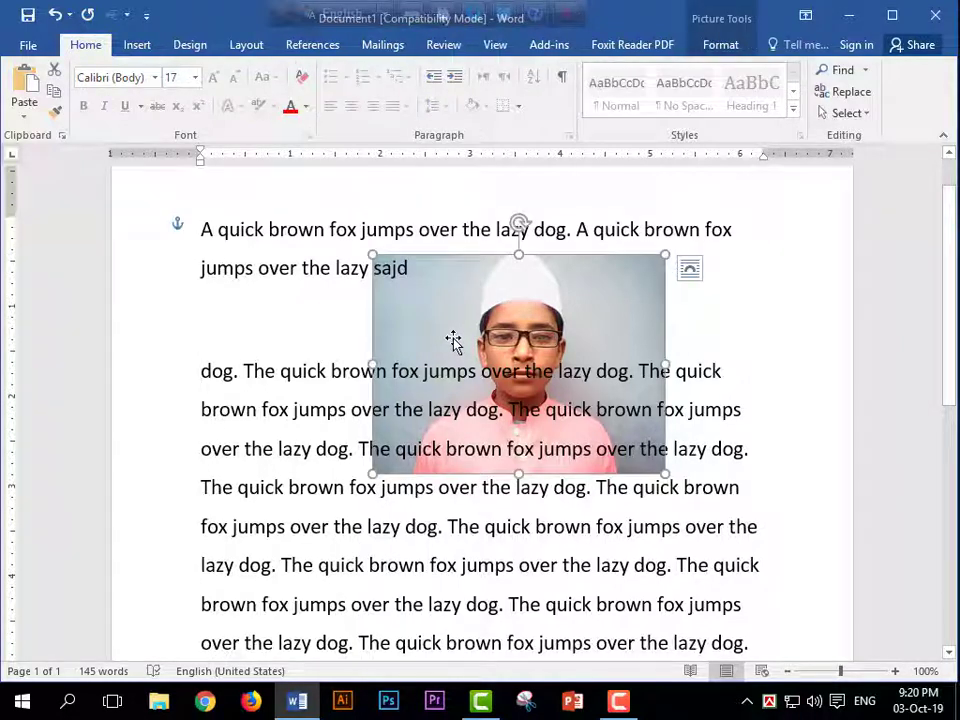
pyautogui.click(192, 372)
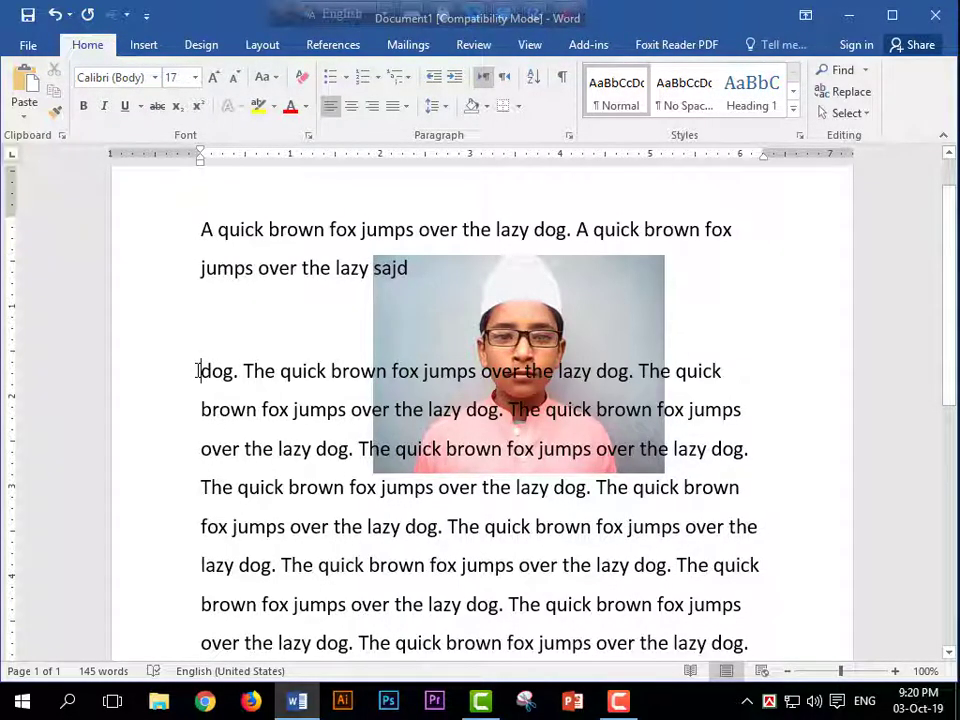
pyautogui.press('BackSpace')
pyautogui.press('BackSpace')
pyautogui.press('BackSpace')
pyautogui.press('BackSpace')
pyautogui.press('BackSpace')
pyautogui.press('BackSpace')
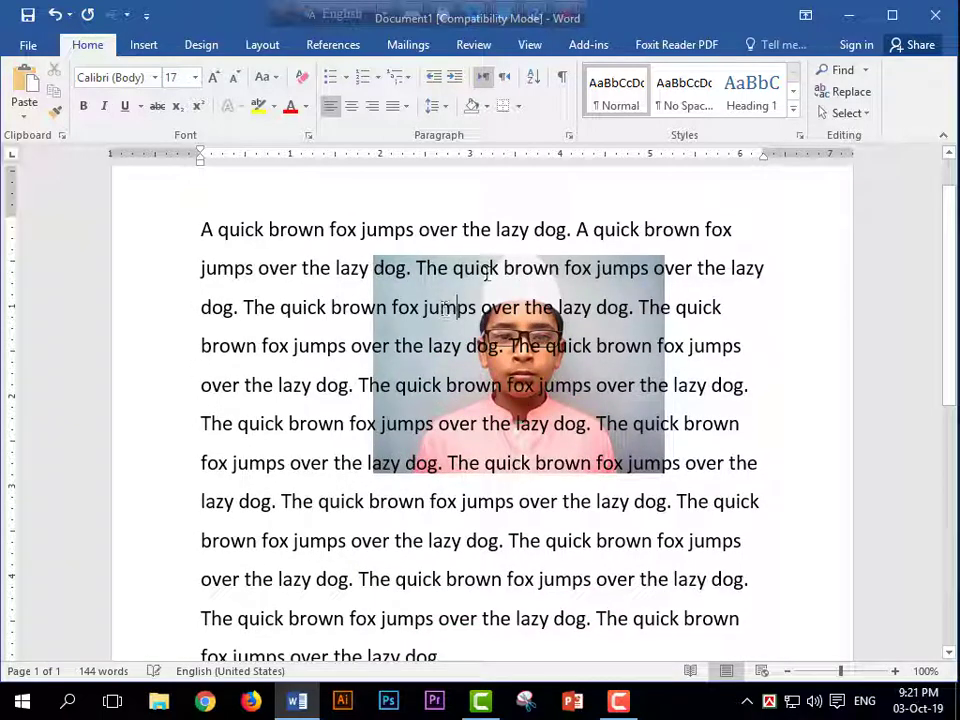
pyautogui.click(457, 307)
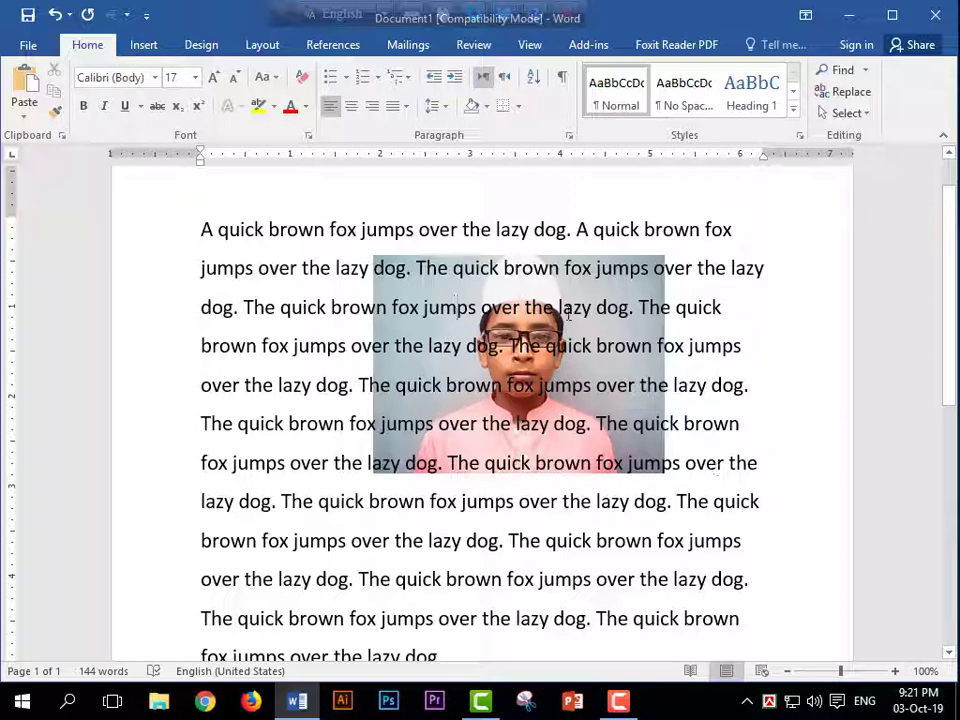
pyautogui.click(853, 117)
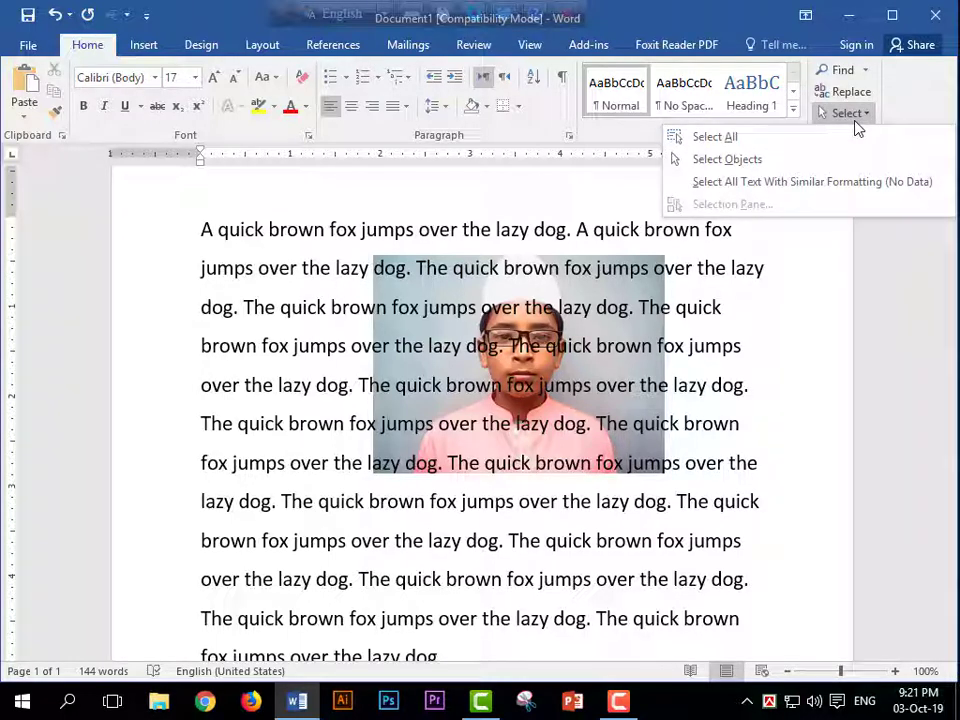
pyautogui.click(707, 170)
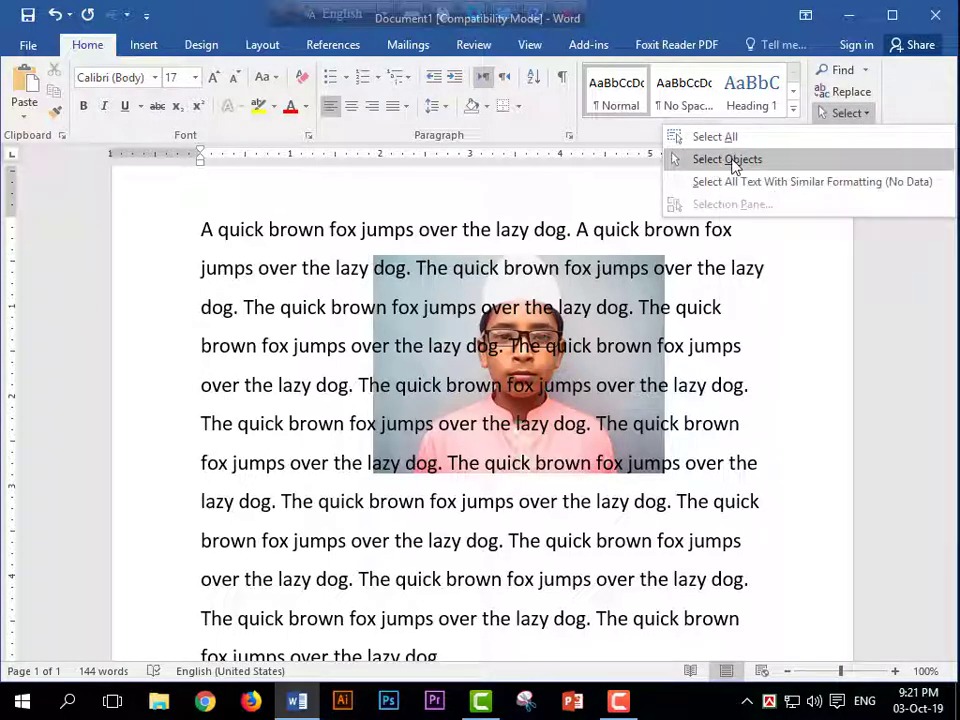
pyautogui.click(733, 162)
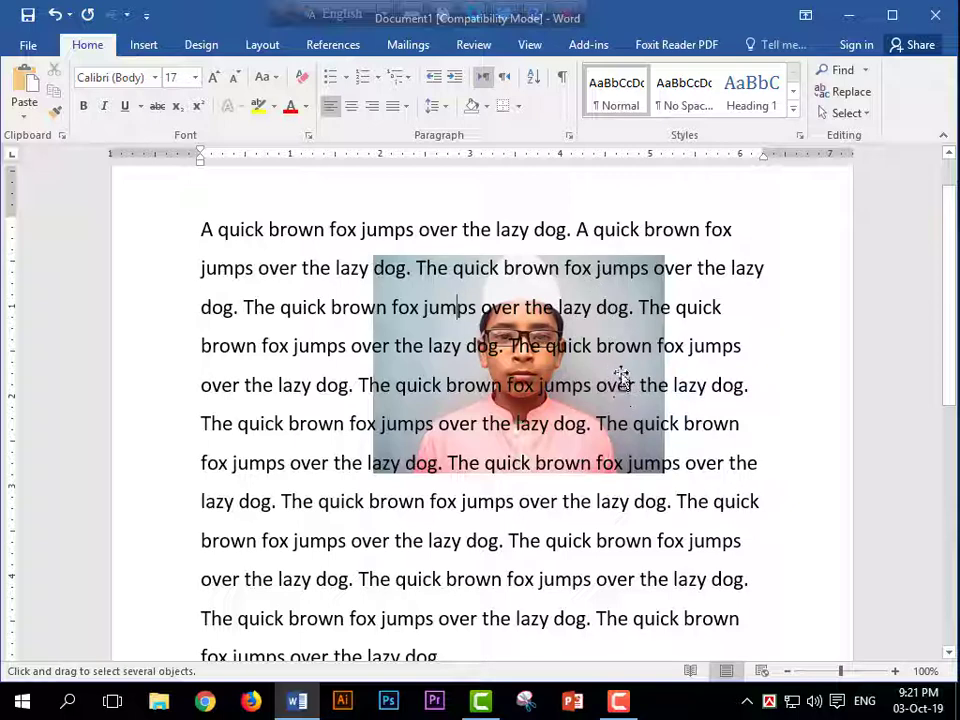
pyautogui.press('Escape')
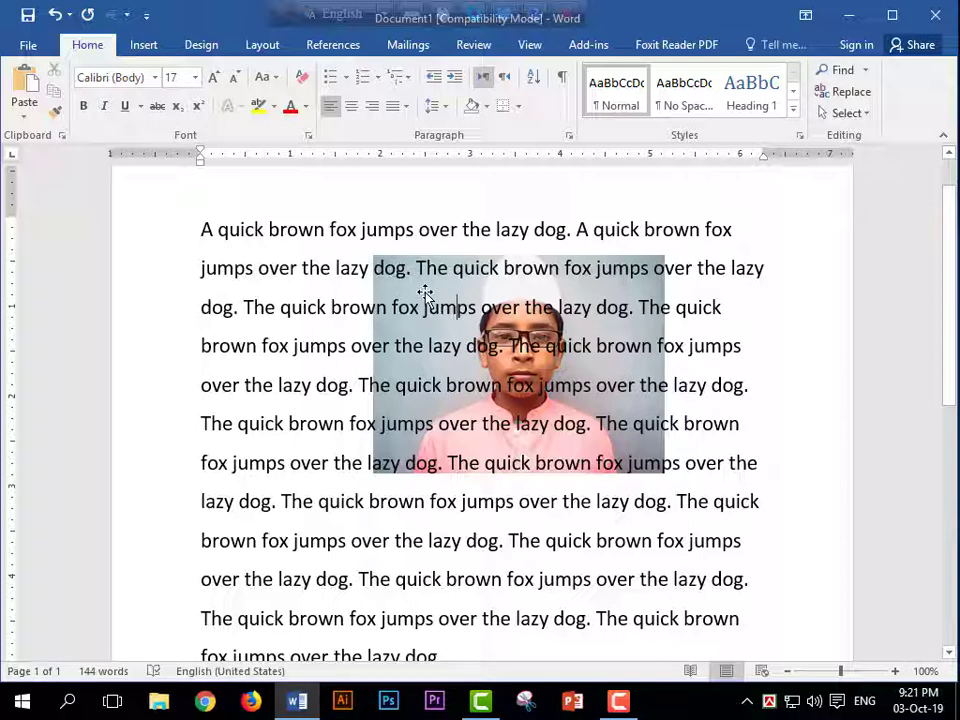
pyautogui.click(847, 113)
pyautogui.click(800, 157)
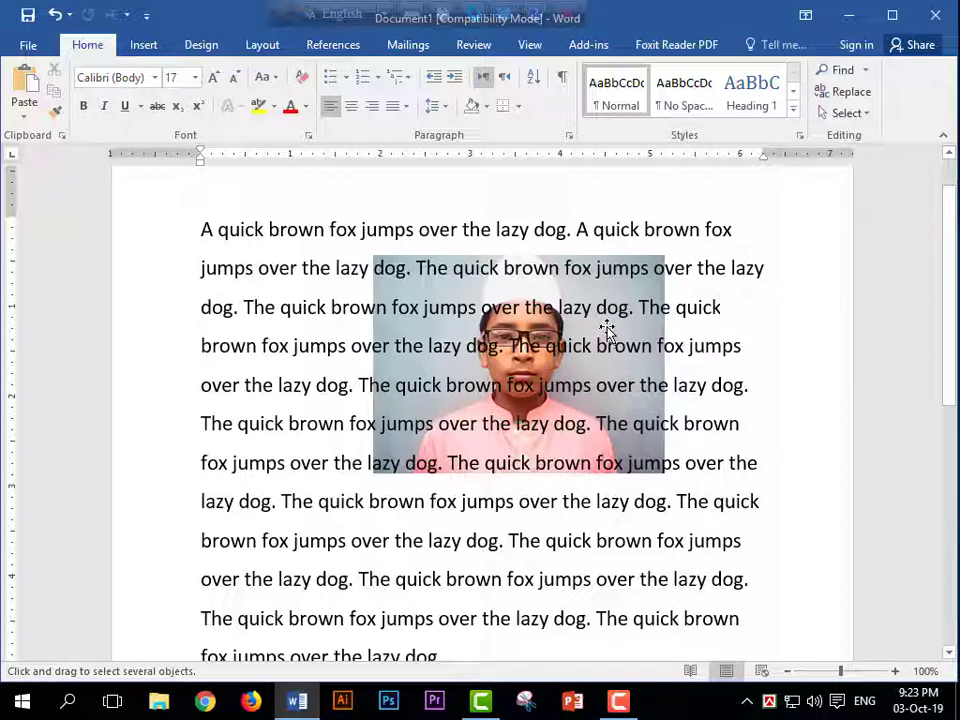
pyautogui.press('Up')
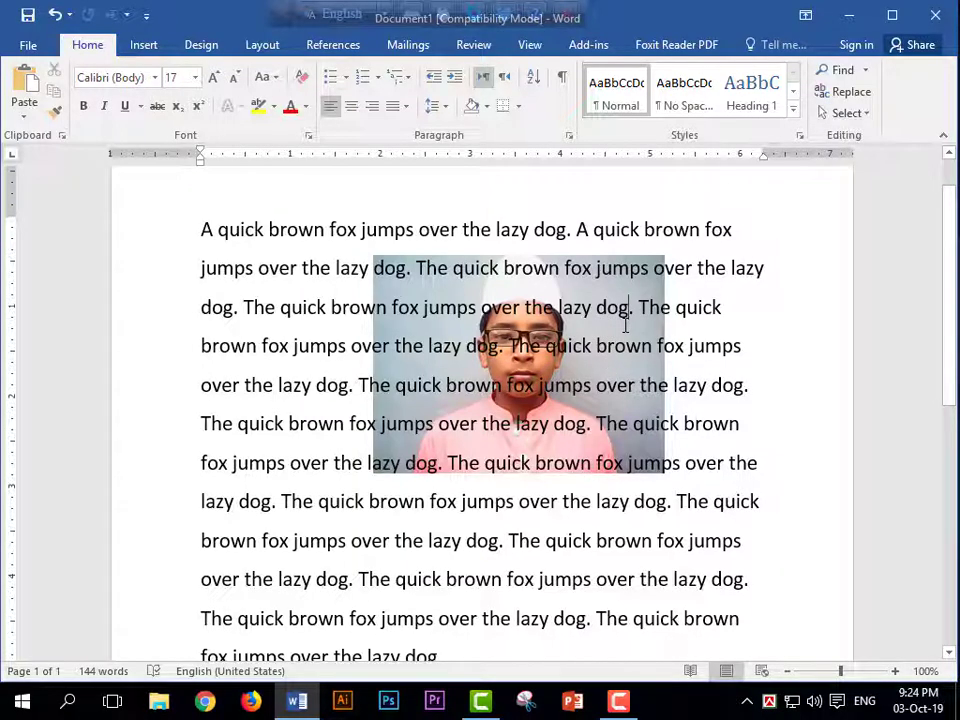
# Nudge the img_12 photo slightly with the arrow keys, then deselect it.
pyautogui.click(609, 370)
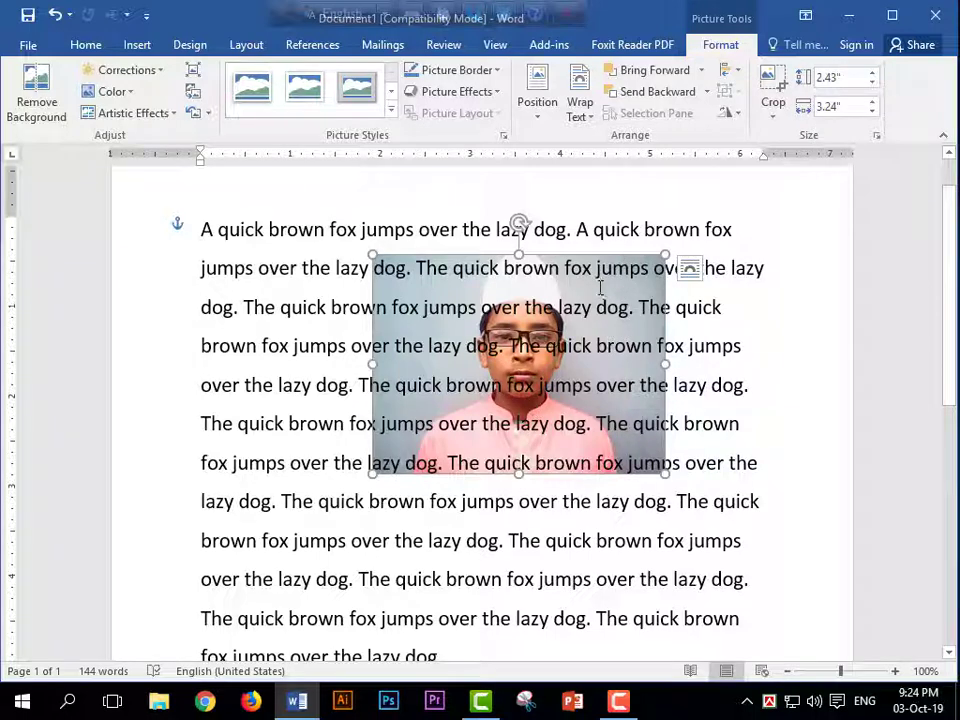
pyautogui.press('Left')
pyautogui.press('Left')
pyautogui.press('Down')
pyautogui.press('Down')
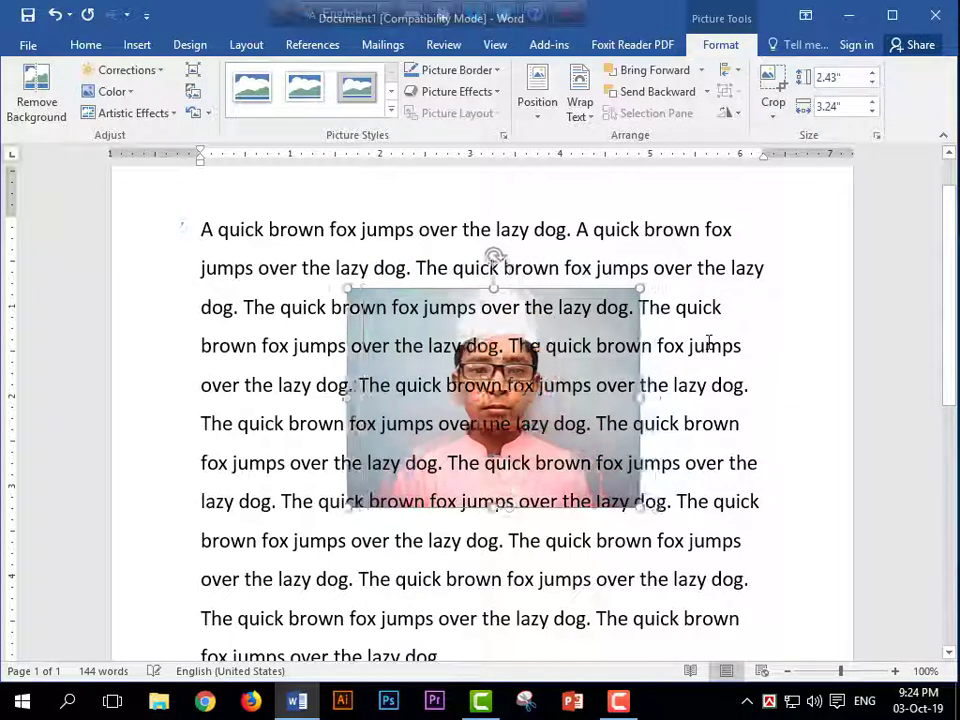
pyautogui.press('Left')
pyautogui.press('Down')
pyautogui.press('Up')
pyautogui.press('Up')
pyautogui.press('Up')
pyautogui.press('Up')
pyautogui.press('Up')
pyautogui.press('Up')
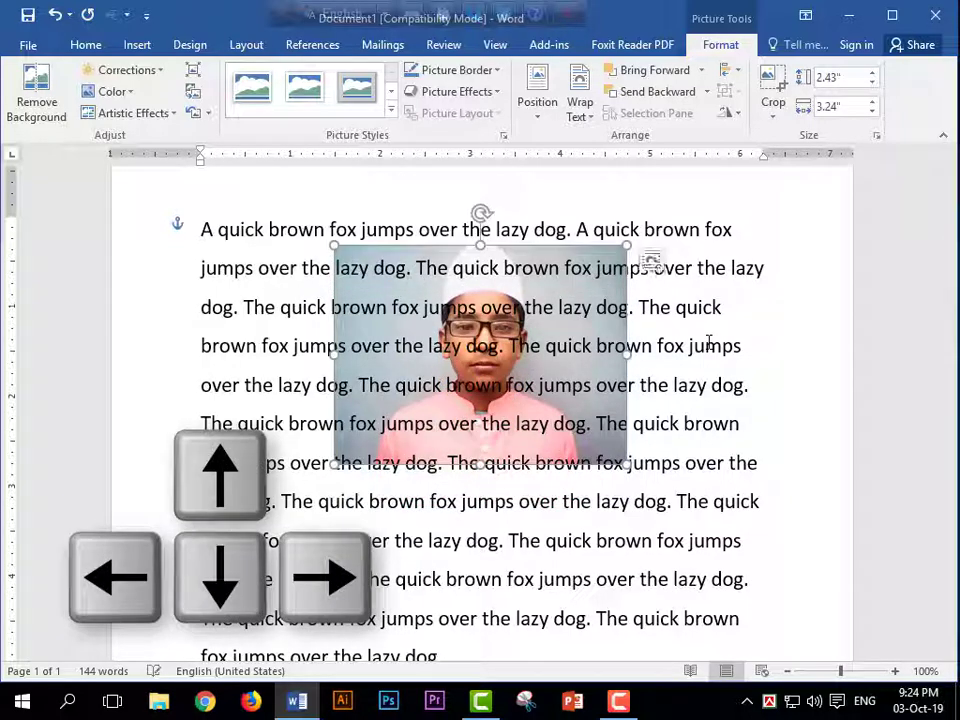
pyautogui.press('Right')
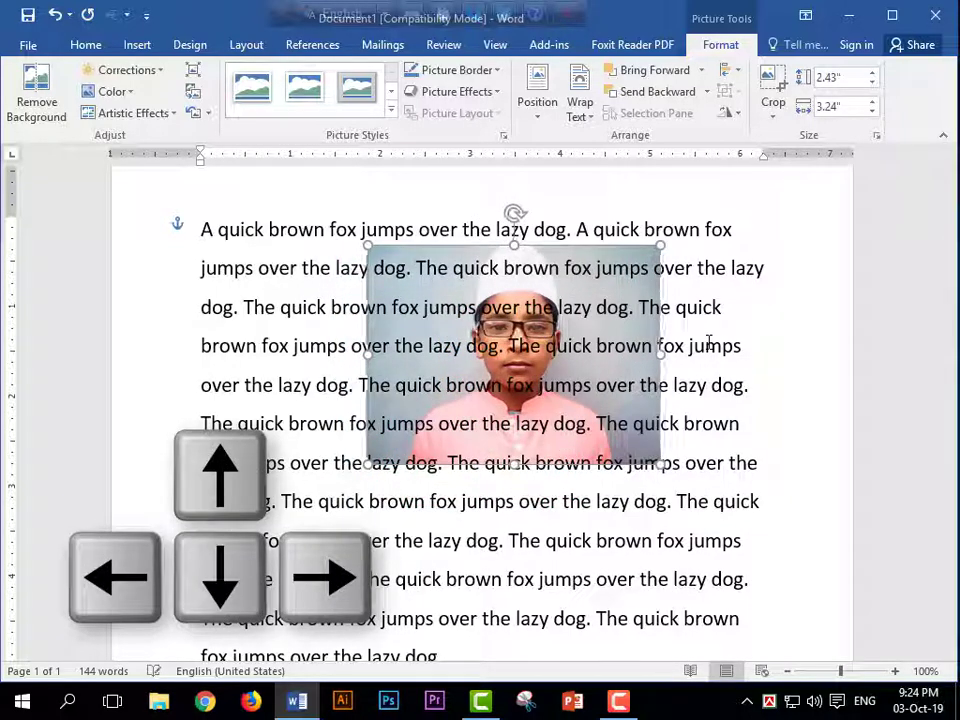
pyautogui.press('Right')
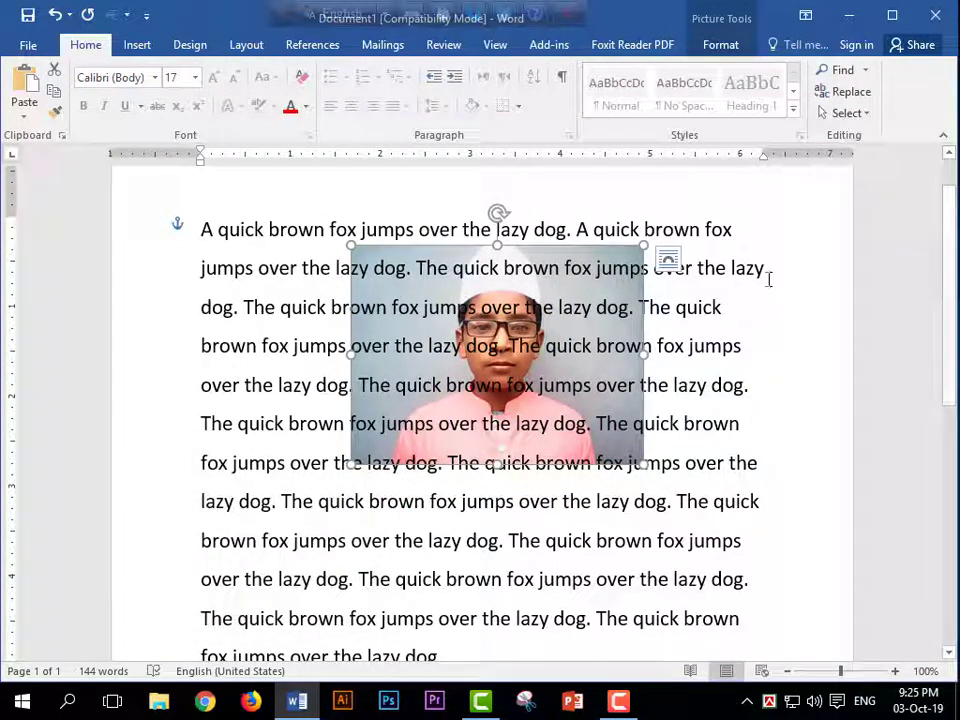
pyautogui.scroll(-3, 300, 400)
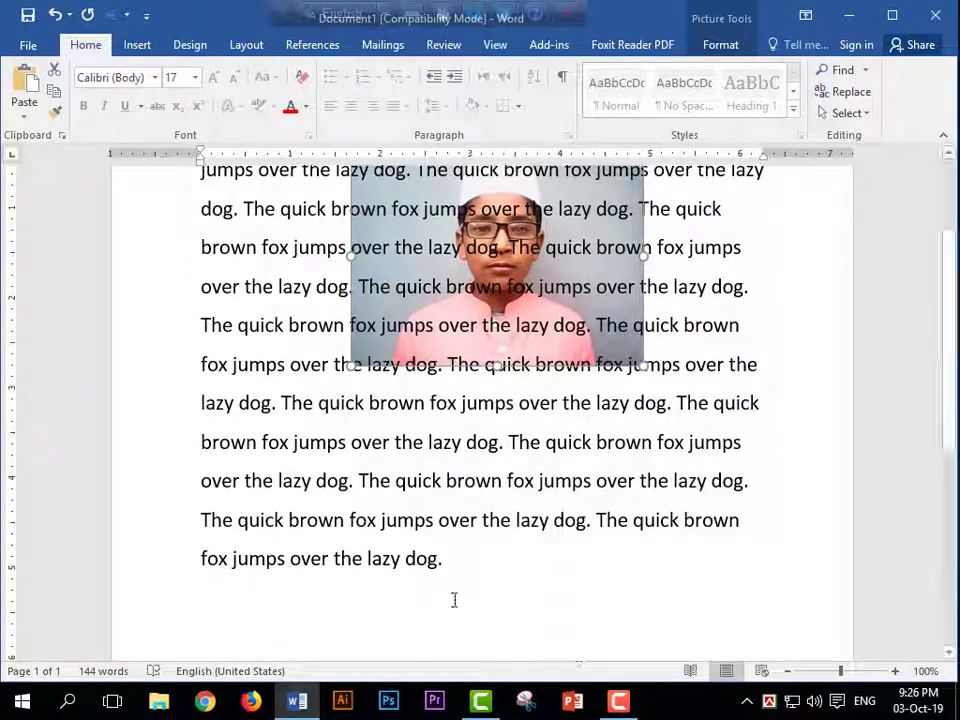
pyautogui.click(530, 555)
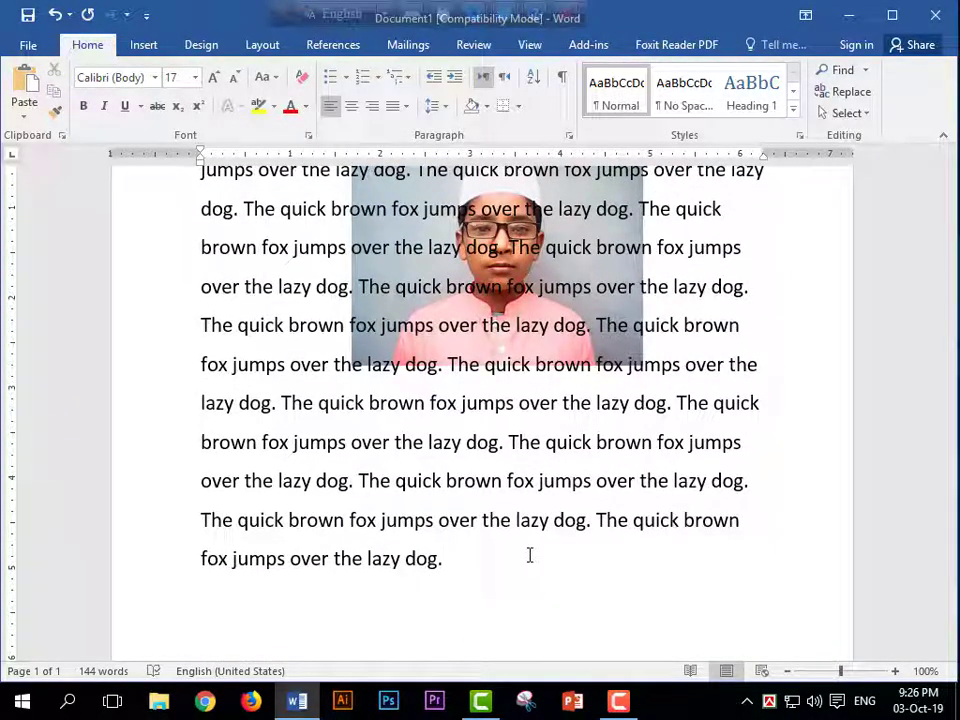
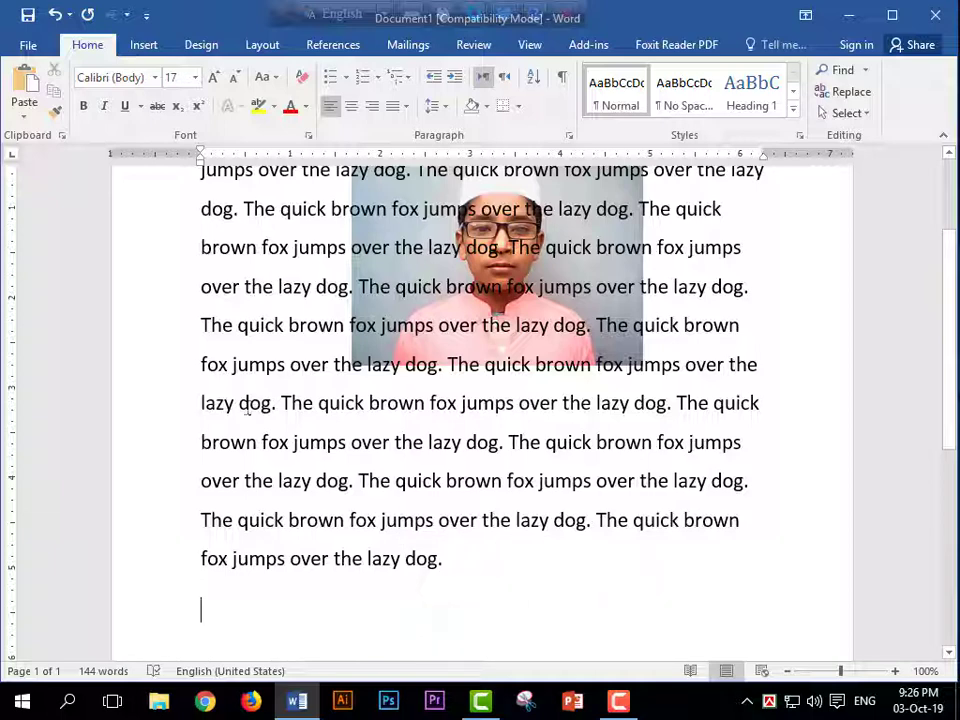
# Show the Clipboard pane listing the copied 'The quick brown fox jumps over the lazy dog.' sentence.
pyautogui.click(62, 136)
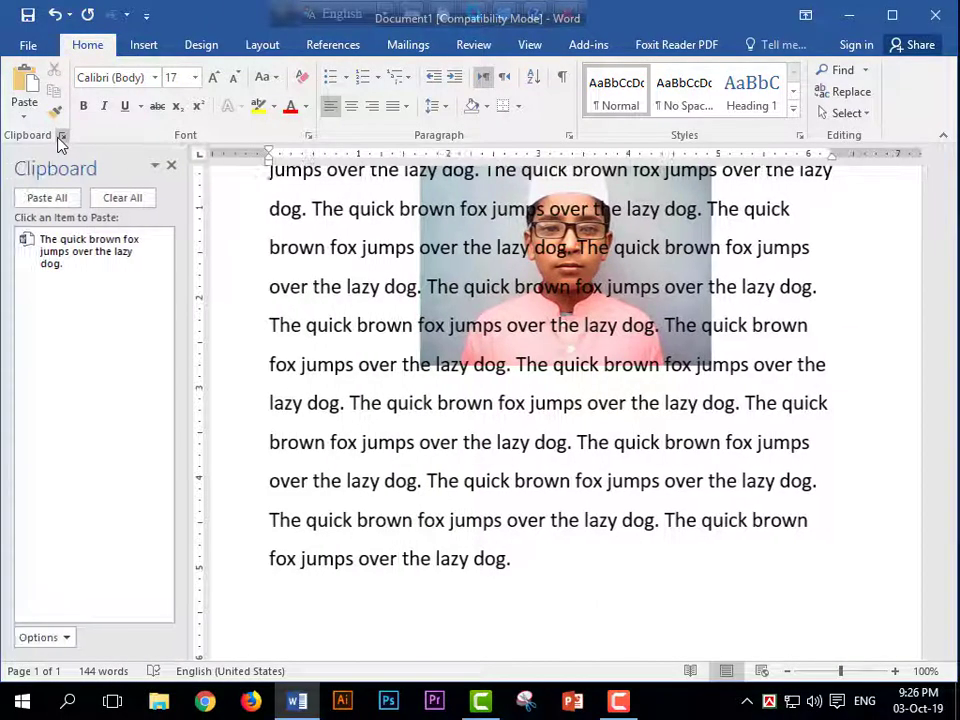
pyautogui.click(62, 136)
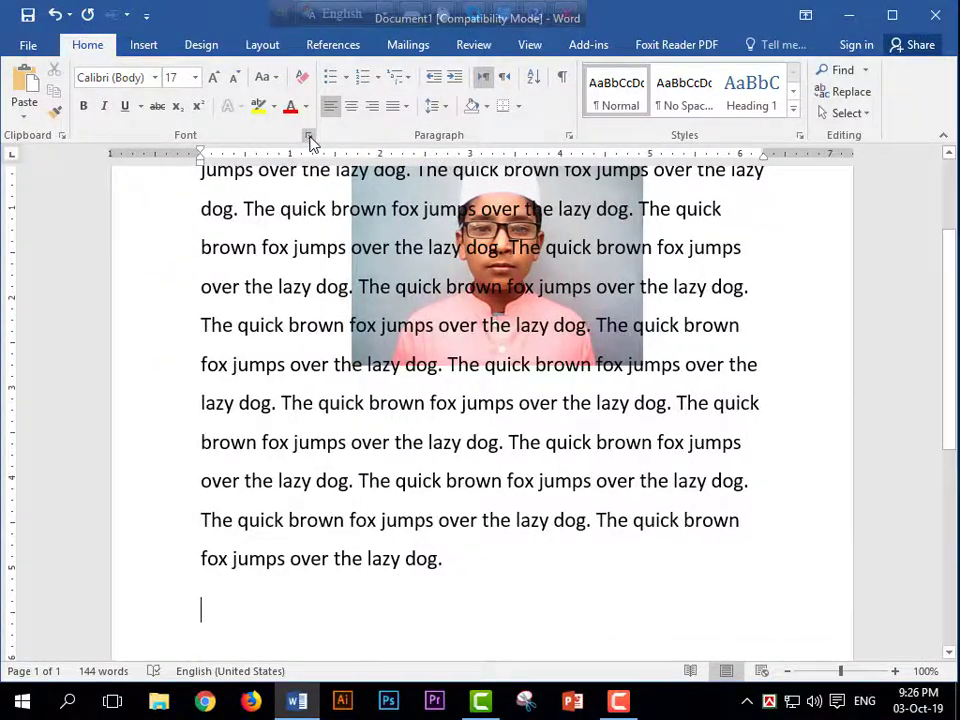
pyautogui.click(309, 135)
pyautogui.click(693, 80)
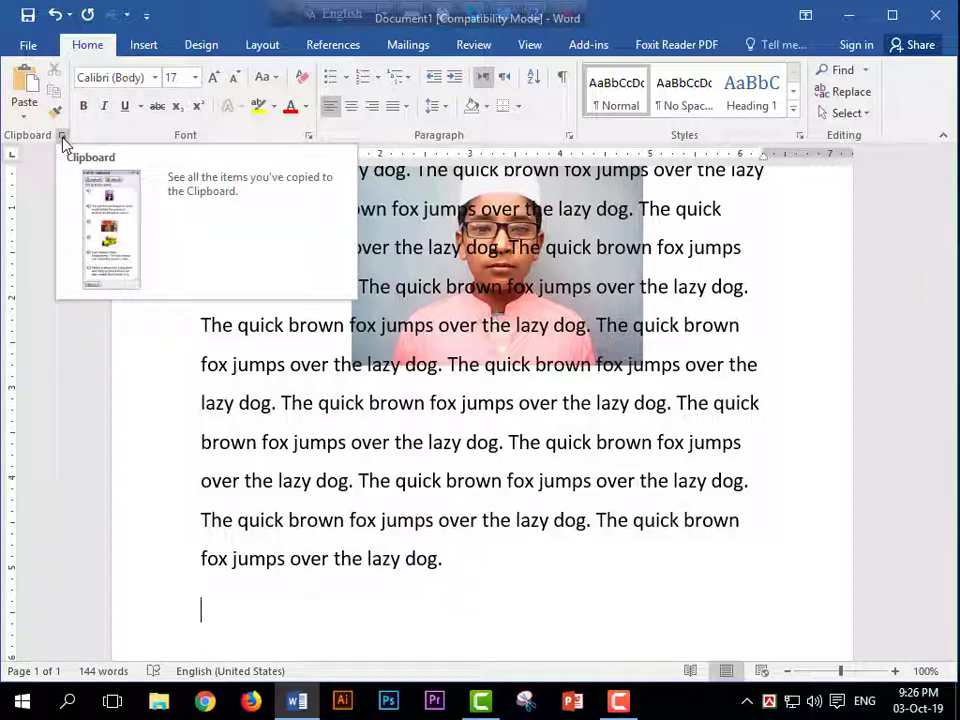
pyautogui.click(62, 140)
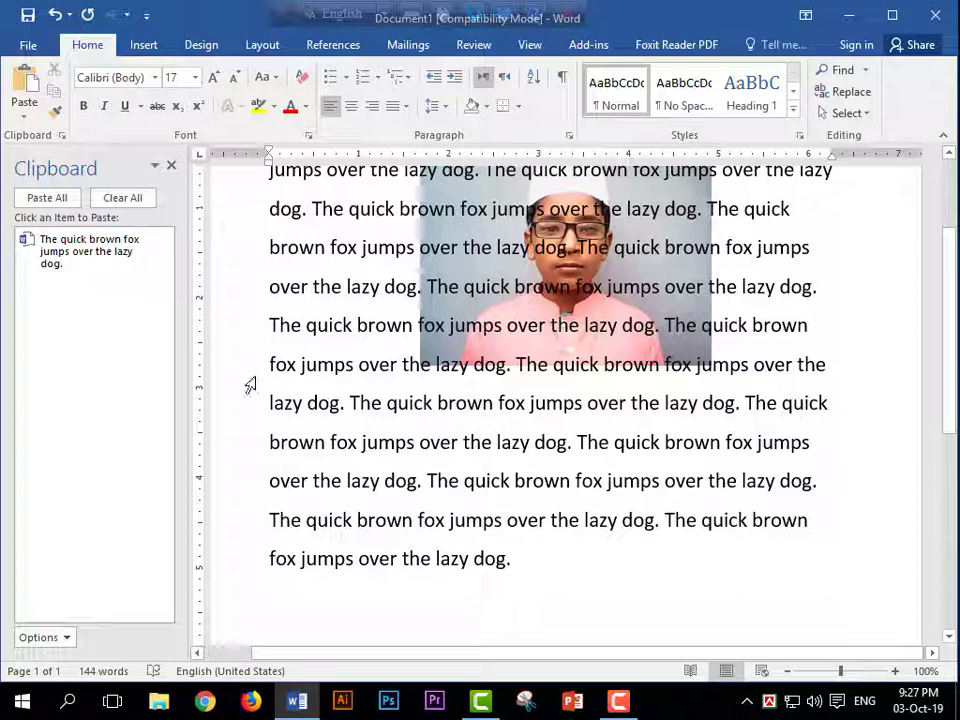
# Copy 'fox jumps' into the clipboard history, then remove the test pastes from the document end.
pyautogui.moveTo(270, 365); pyautogui.dragTo(356, 365)
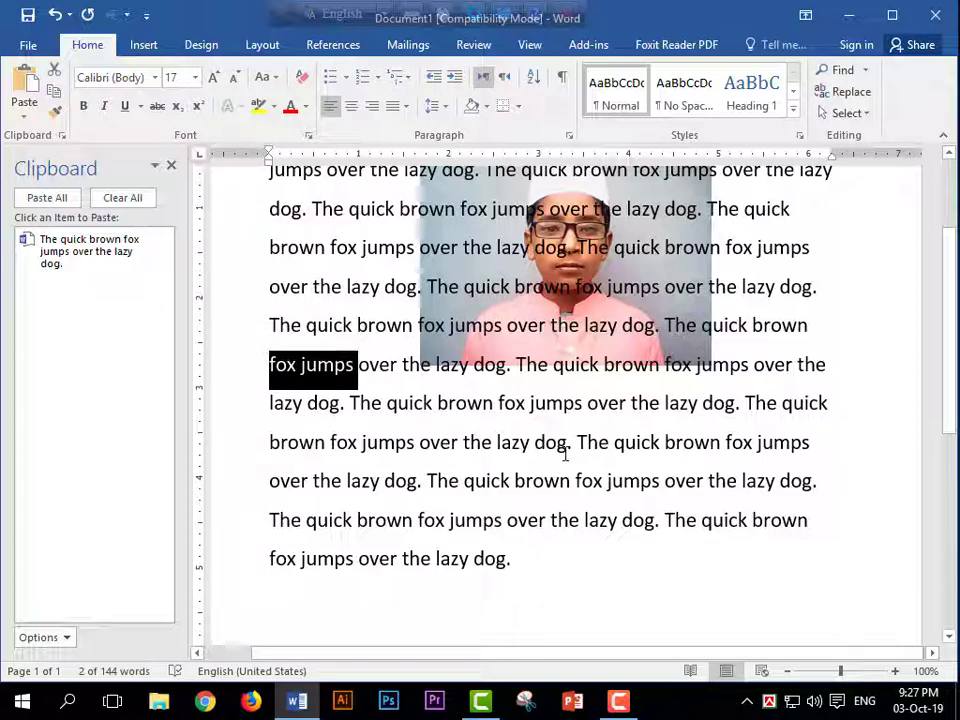
pyautogui.hotkey('ctrl', 'c')
pyautogui.click(537, 593)
pyautogui.hotkey('ctrl', 'v')
pyautogui.press('Return')
pyautogui.hotkey('ctrl', 'v')
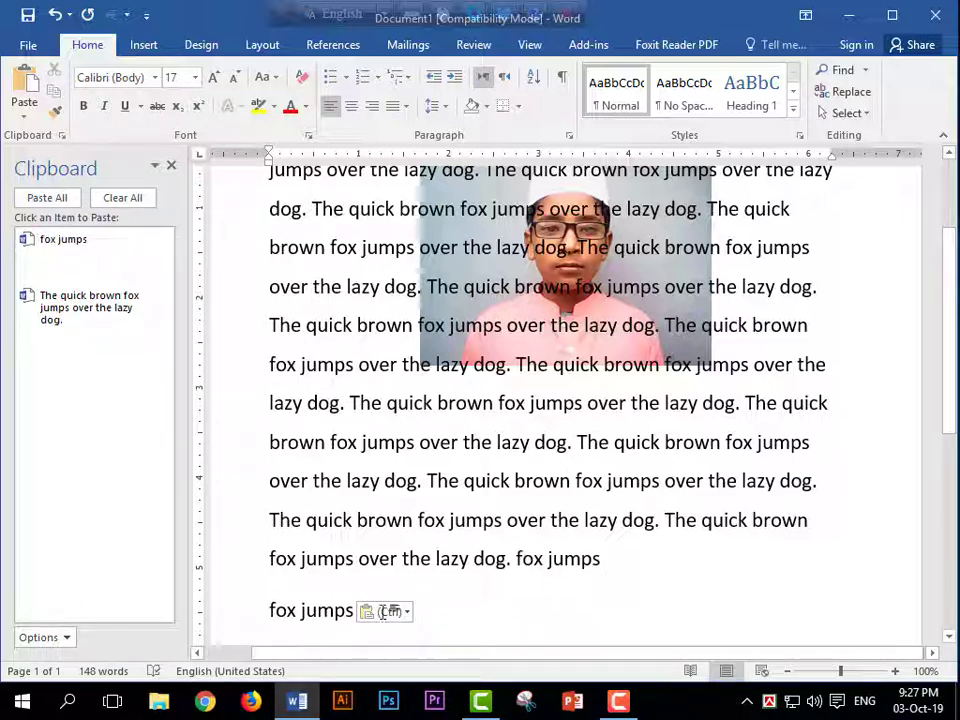
pyautogui.click(250, 607)
pyautogui.press('BackSpace')
pyautogui.press('BackSpace')
pyautogui.press('BackSpace')
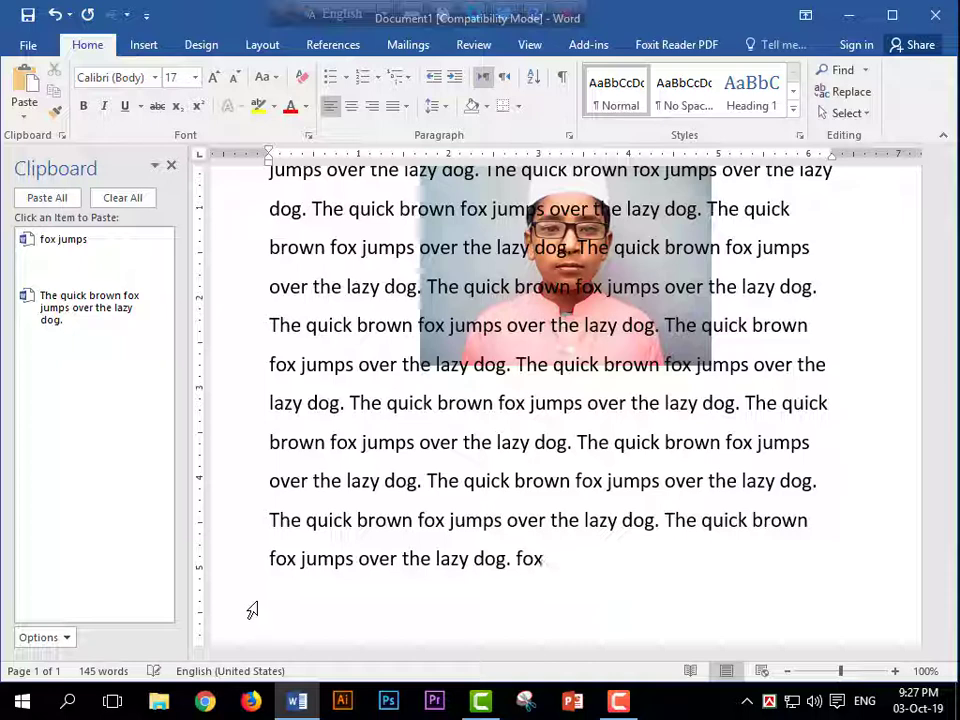
pyautogui.press('BackSpace')
pyautogui.press('BackSpace')
pyautogui.press('BackSpace')
pyautogui.press('BackSpace')
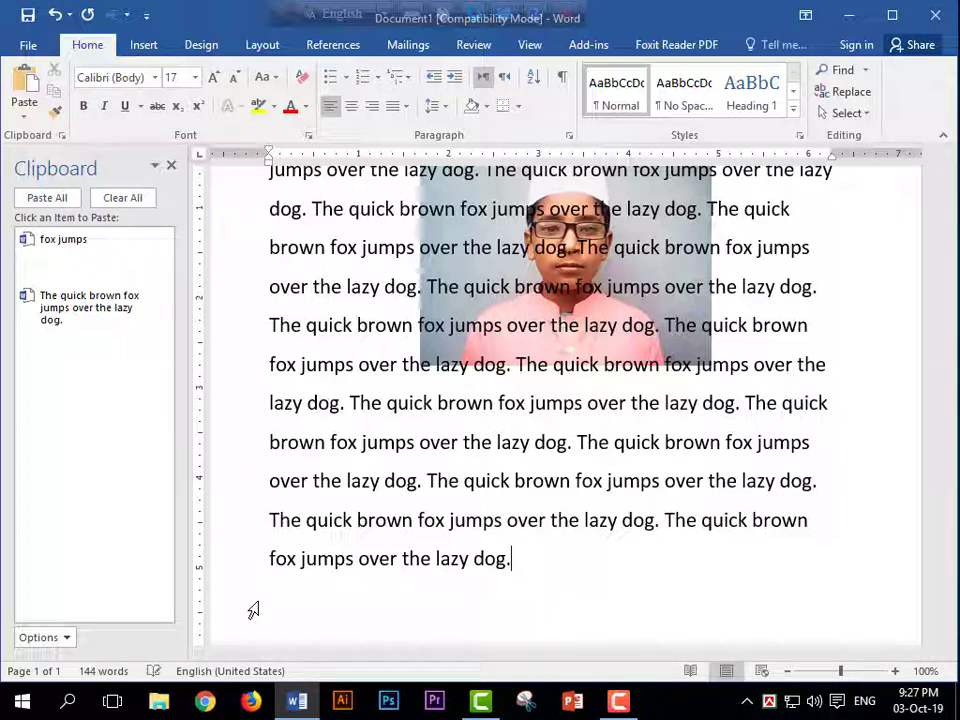
# Copy 'the lazy dog' and paste it at the end of the document.
pyautogui.moveTo(353, 403); pyautogui.dragTo(370, 404)
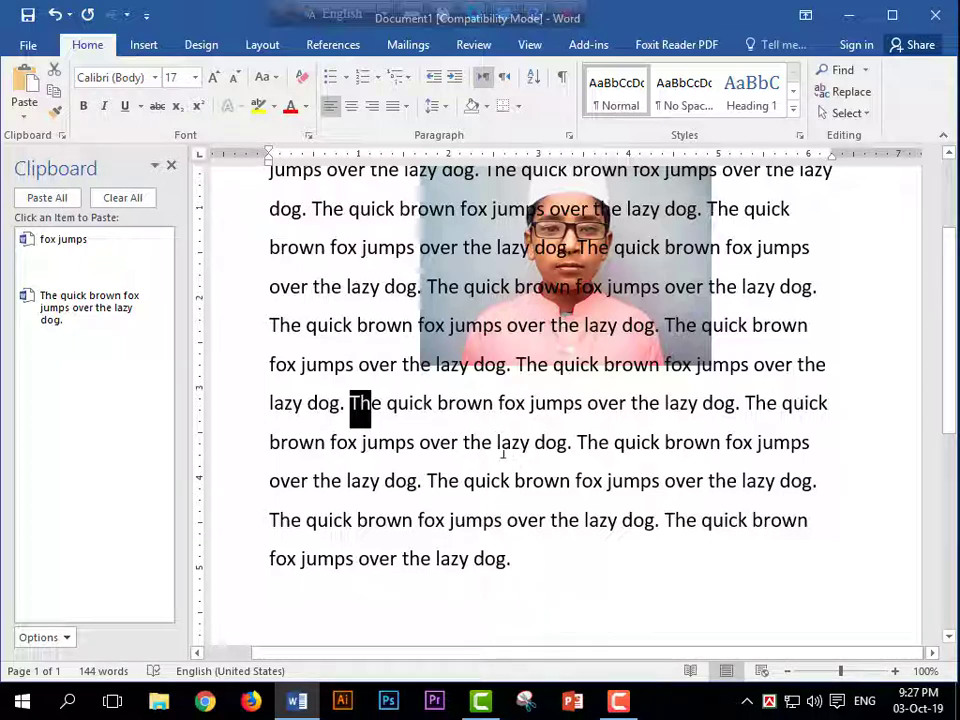
pyautogui.moveTo(495, 442); pyautogui.dragTo(556, 444)
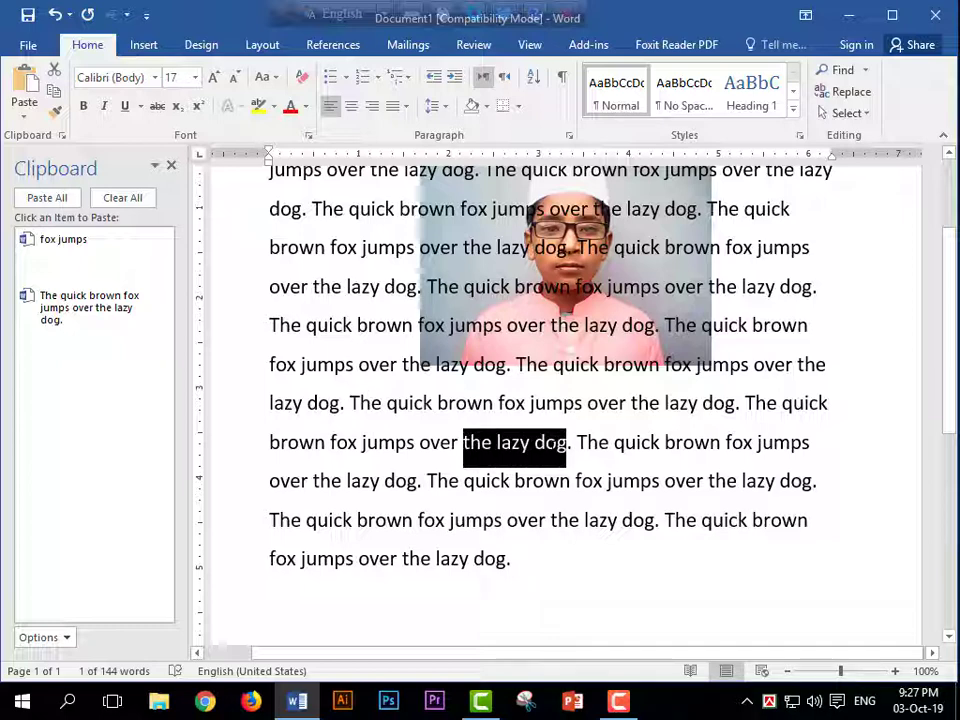
pyautogui.moveTo(565, 446); pyautogui.dragTo(568, 451)
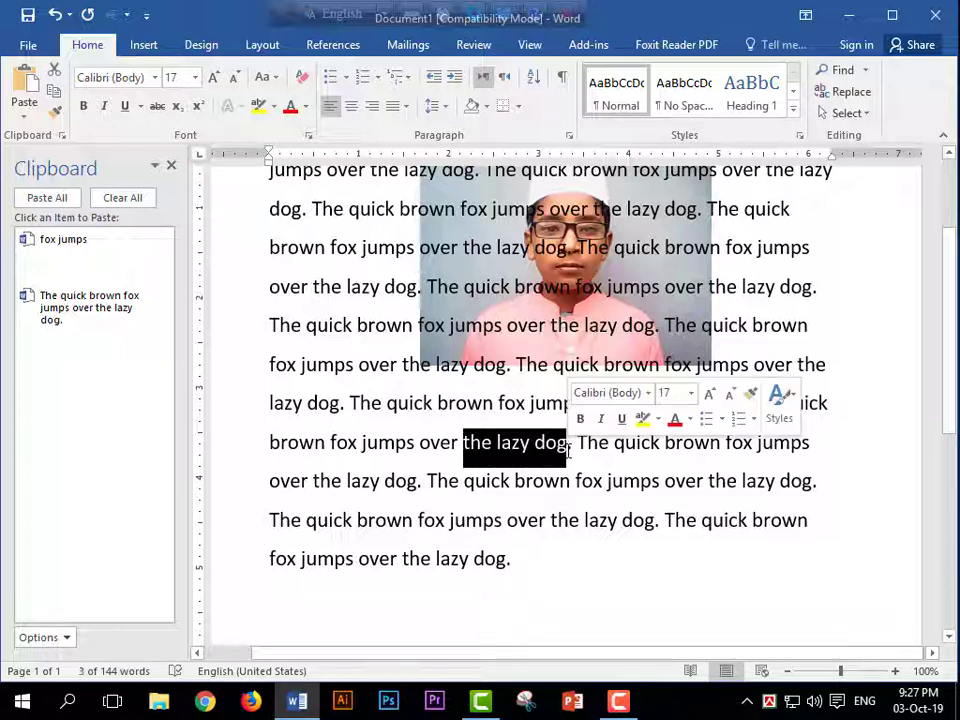
pyautogui.hotkey('ctrl', 'c')
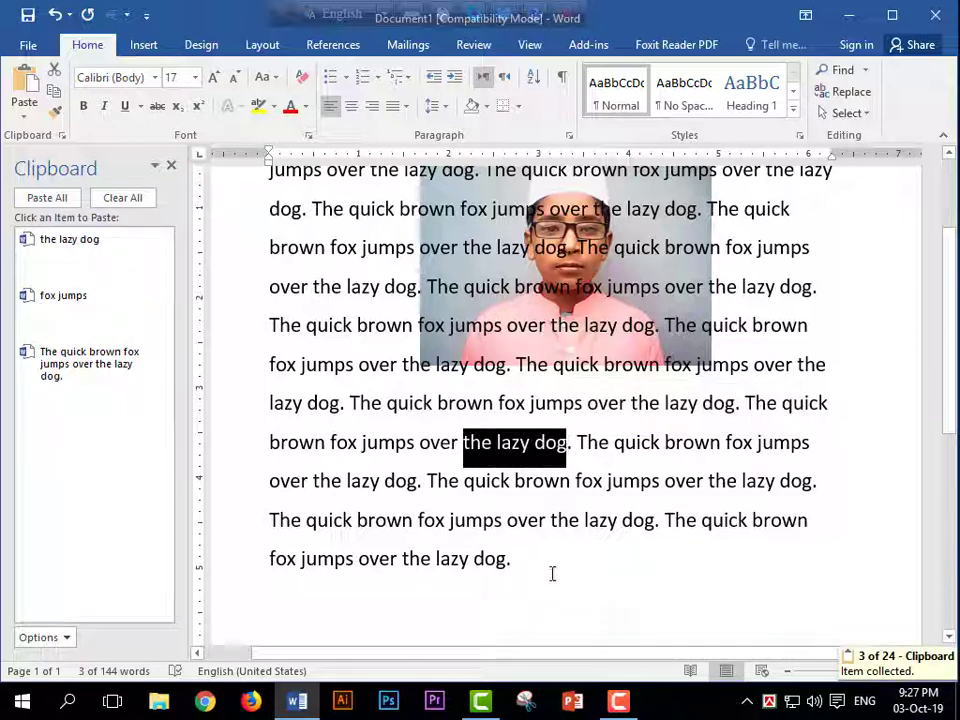
pyautogui.click(555, 570)
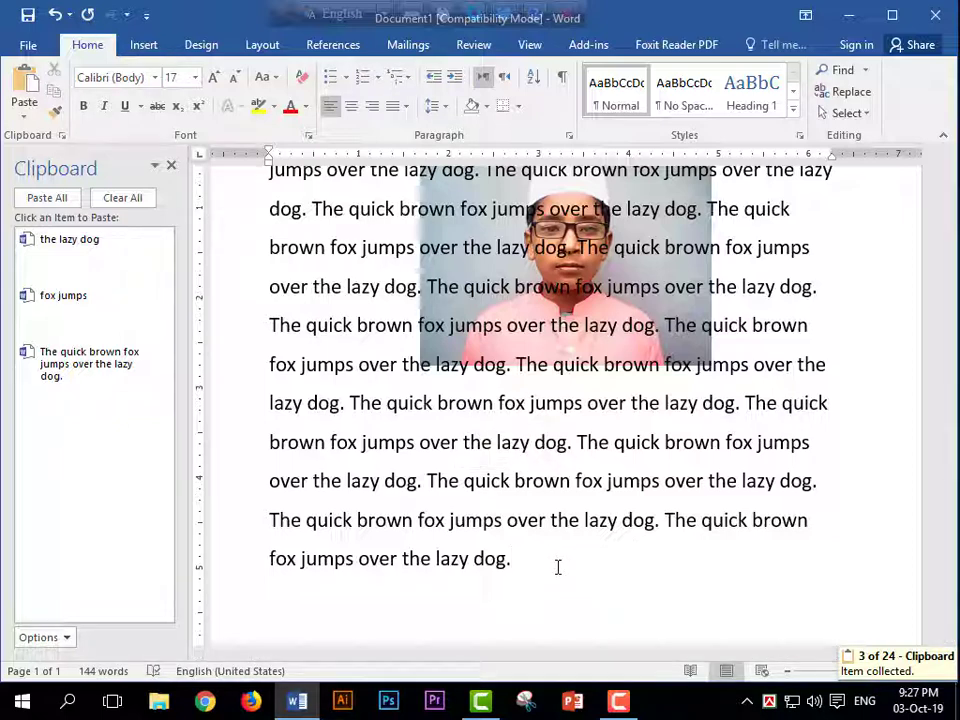
pyautogui.hotkey('ctrl', 'v')
pyautogui.hotkey('ctrl', 'v')
pyautogui.hotkey('ctrl', 'v')
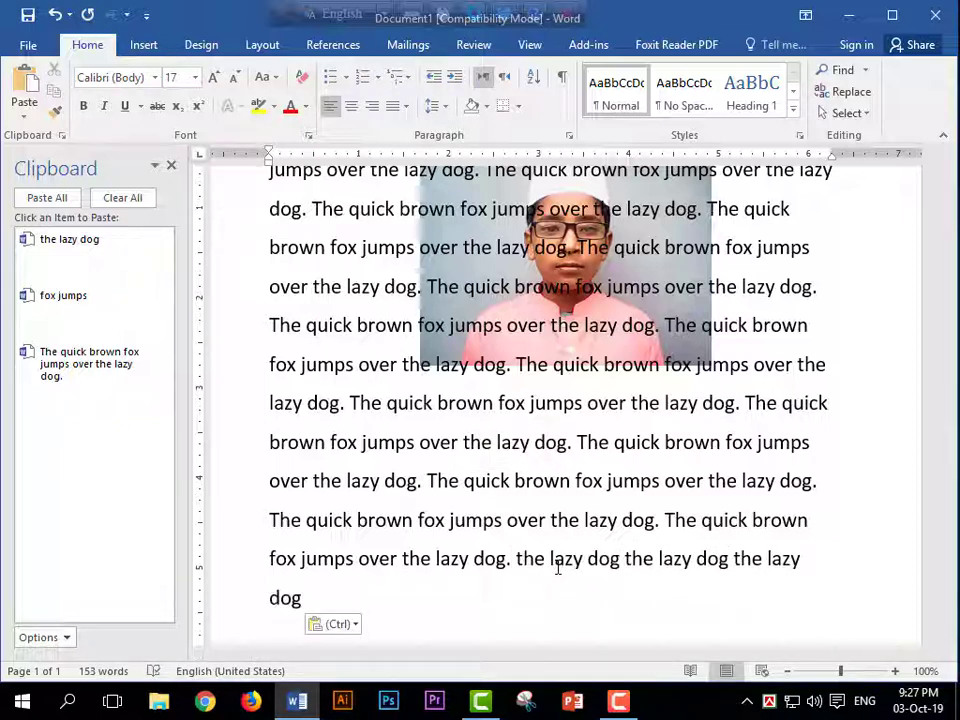
pyautogui.press('Escape')
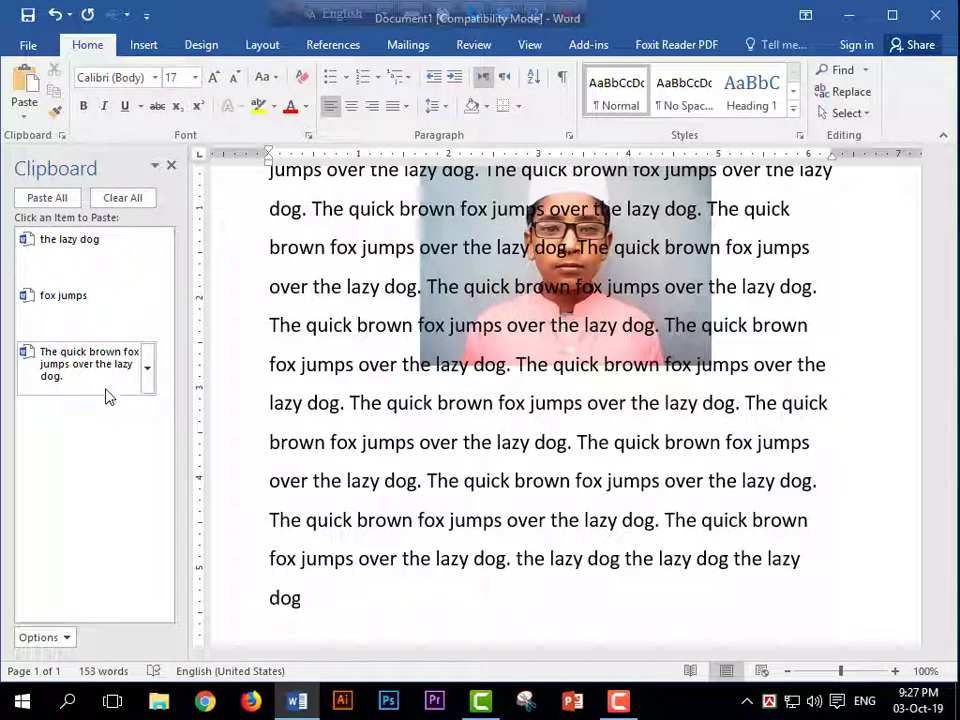
# Paste 'fox jumps' three times, then 'the lazy dog' three times from the clipboard history.
pyautogui.click(65, 311)
pyautogui.click(65, 312)
pyautogui.click(66, 313)
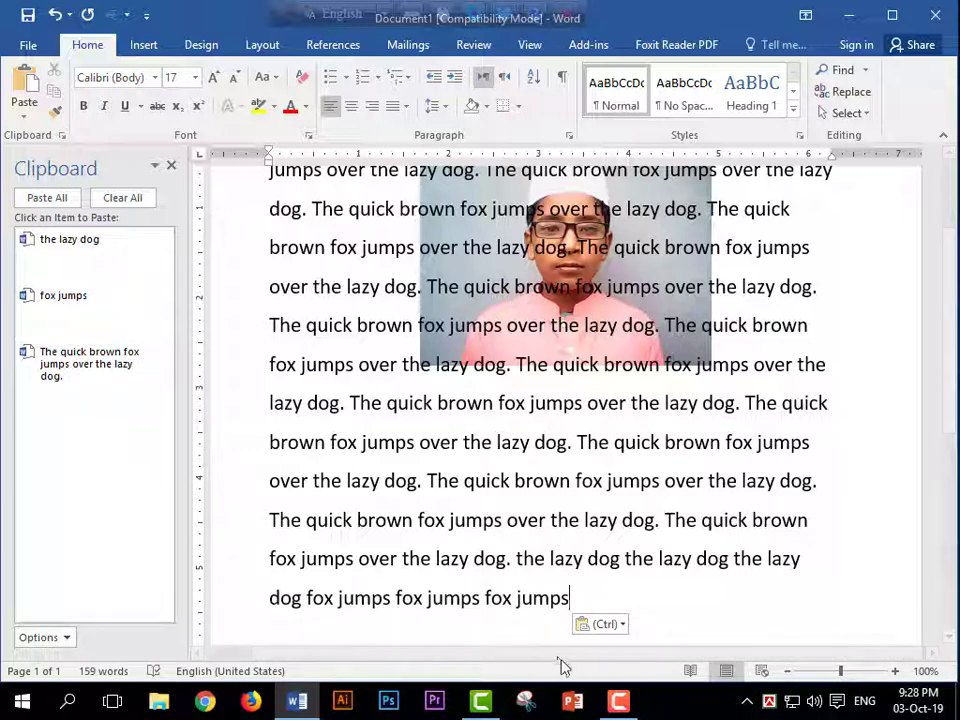
pyautogui.click(60, 255)
pyautogui.click(60, 255)
pyautogui.click(60, 255)
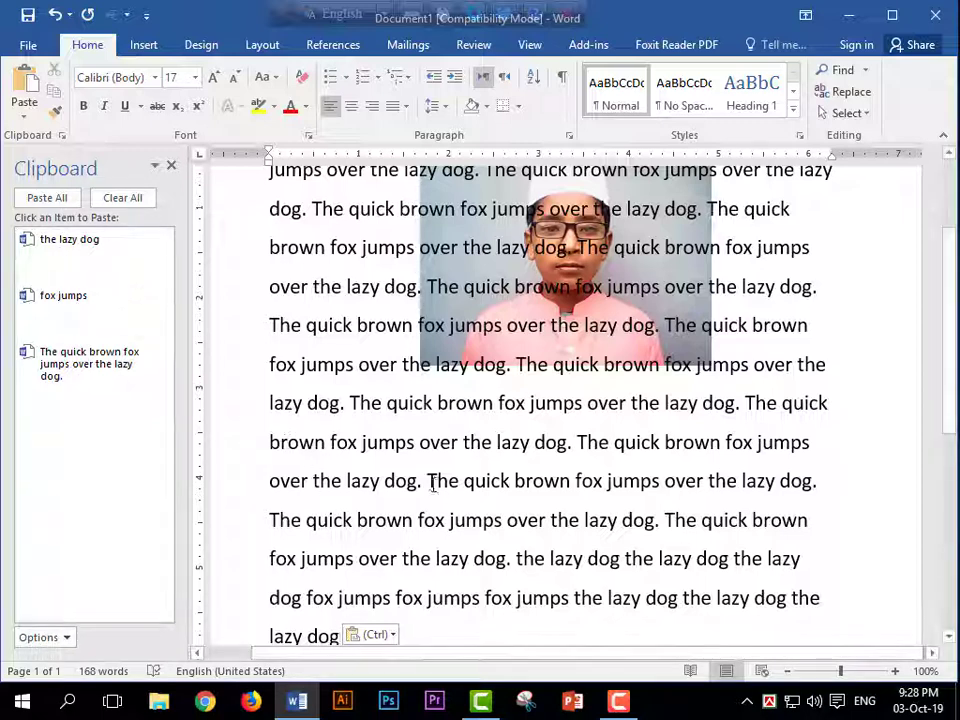
# Copy 'The quick brown' and paste it three times at the document end from the Clipboard pane.
pyautogui.moveTo(429, 482); pyautogui.dragTo(570, 484)
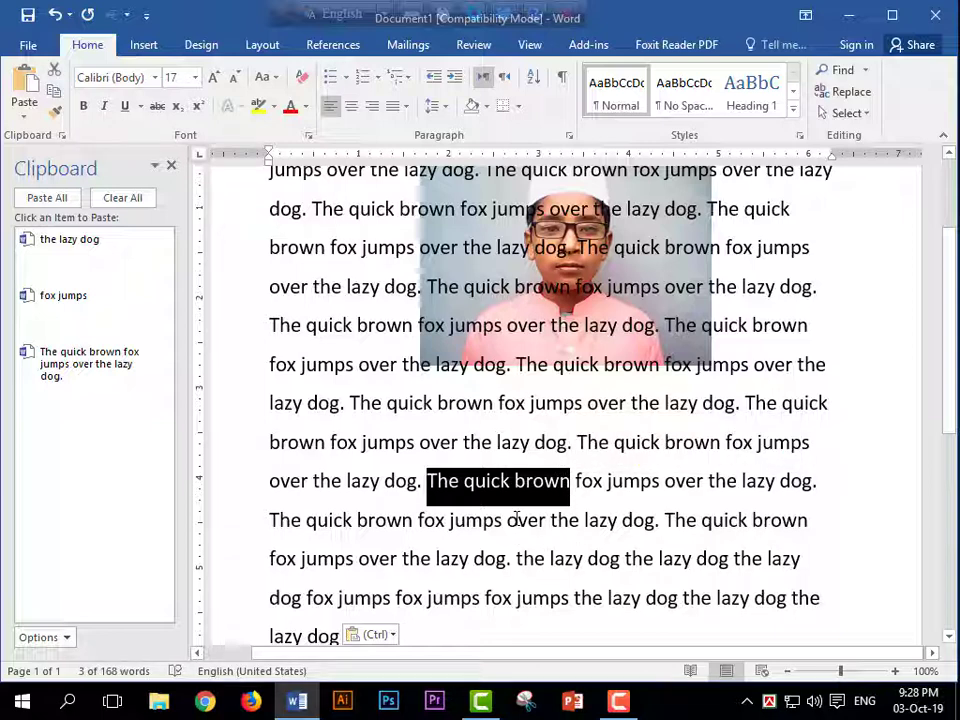
pyautogui.hotkey('ctrl', 'c')
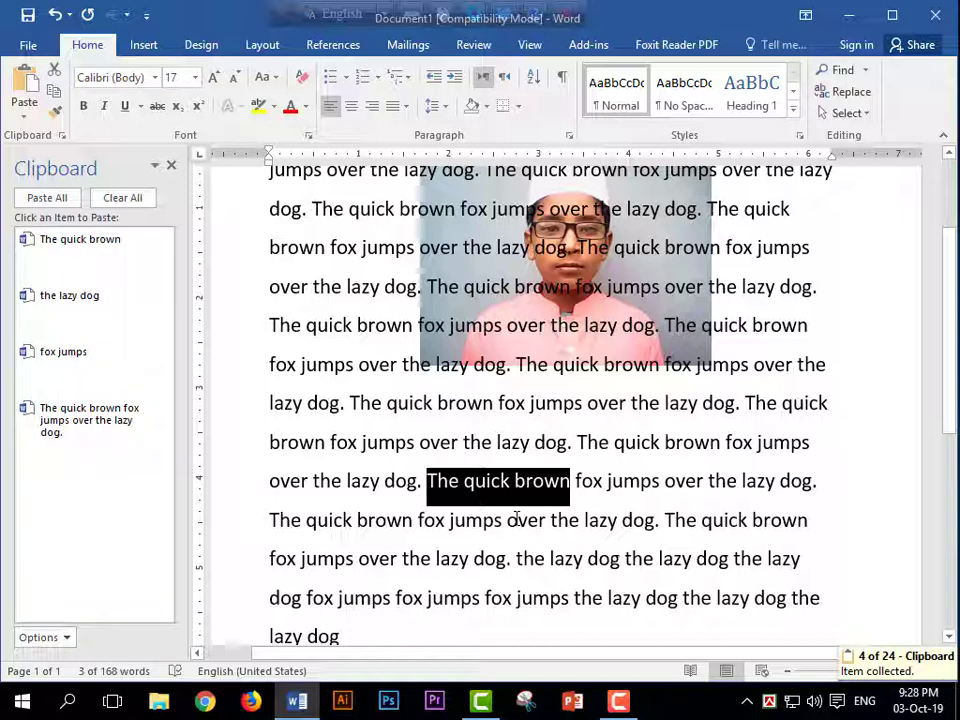
pyautogui.click(108, 259)
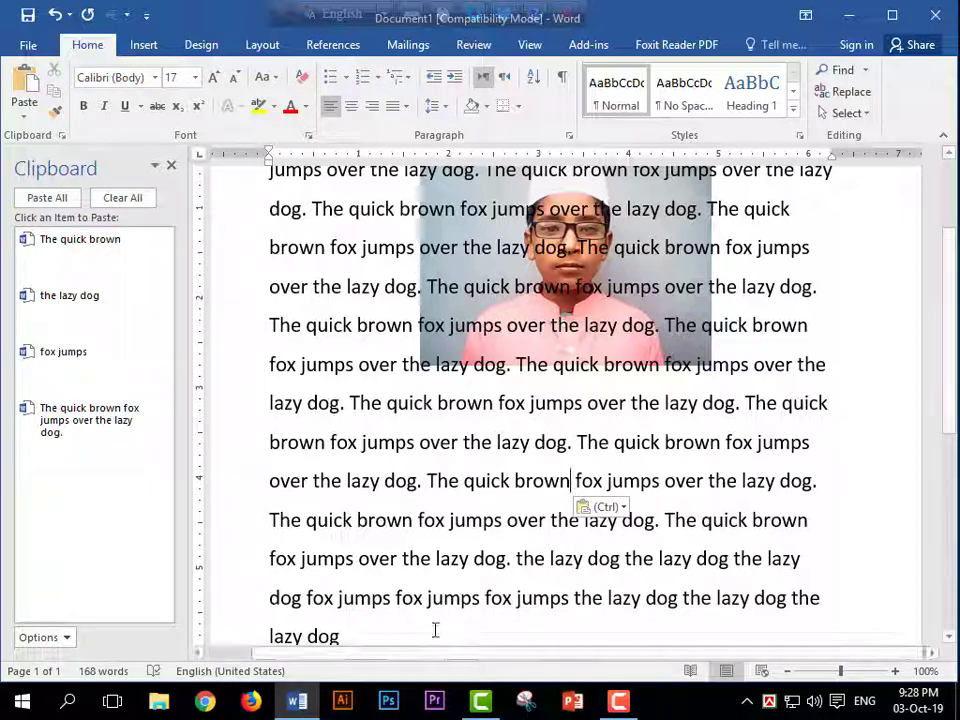
pyautogui.click(369, 624)
pyautogui.click(82, 264)
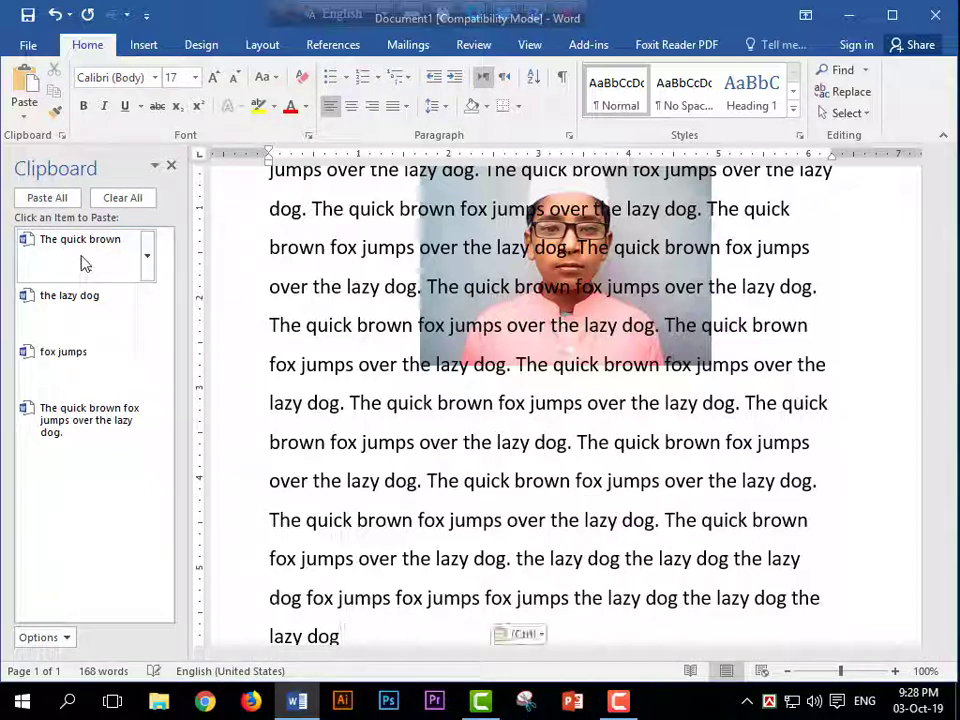
pyautogui.click(83, 262)
pyautogui.click(82, 262)
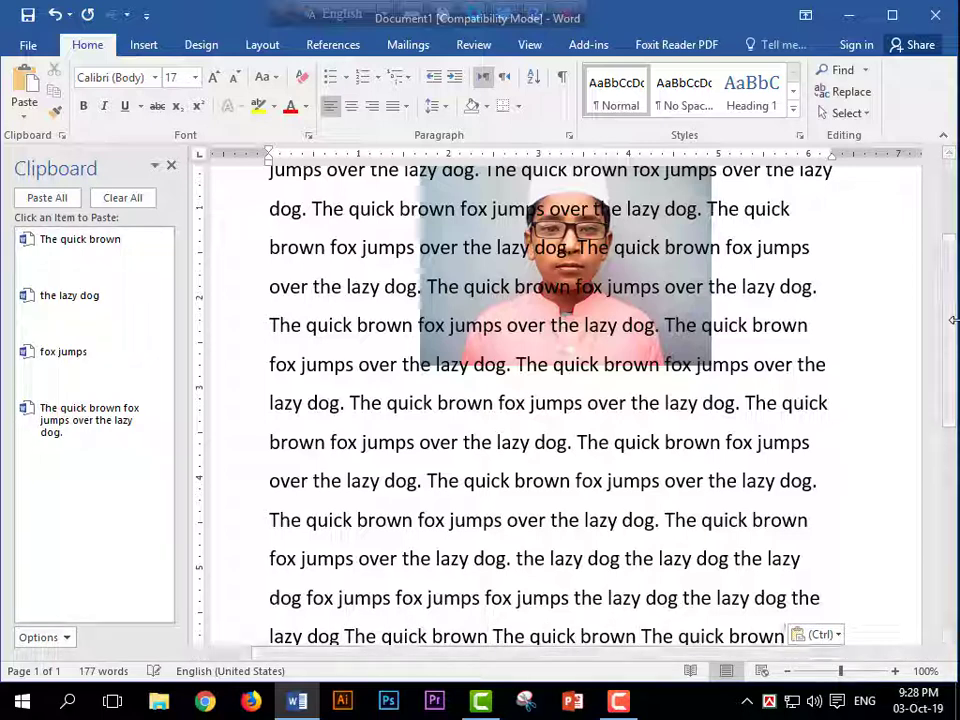
# Delete the 'The quick brown', 'fox jumps' and 'the lazy dog' items, then paste and delete the full fox sentence.
pyautogui.scroll(-1, 943, 290)
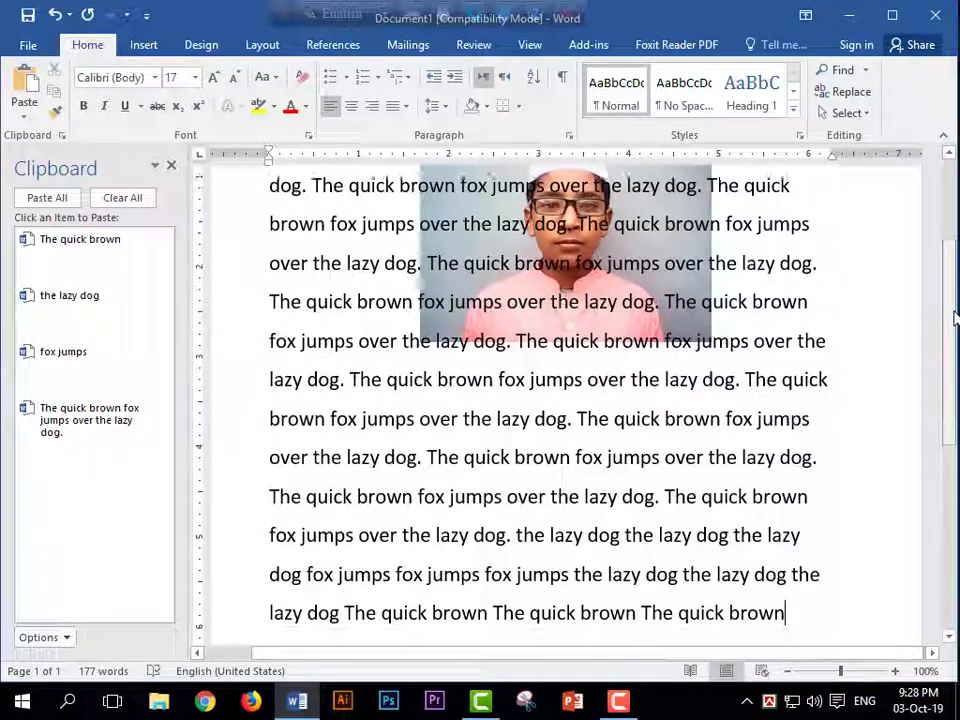
pyautogui.click(146, 268)
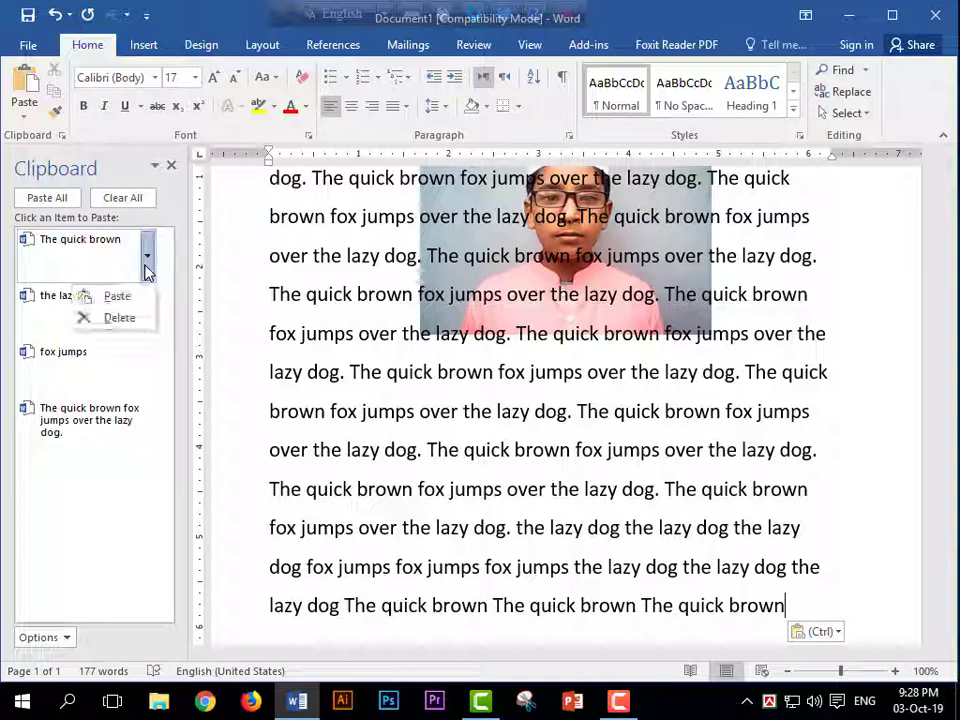
pyautogui.click(120, 318)
pyautogui.click(148, 316)
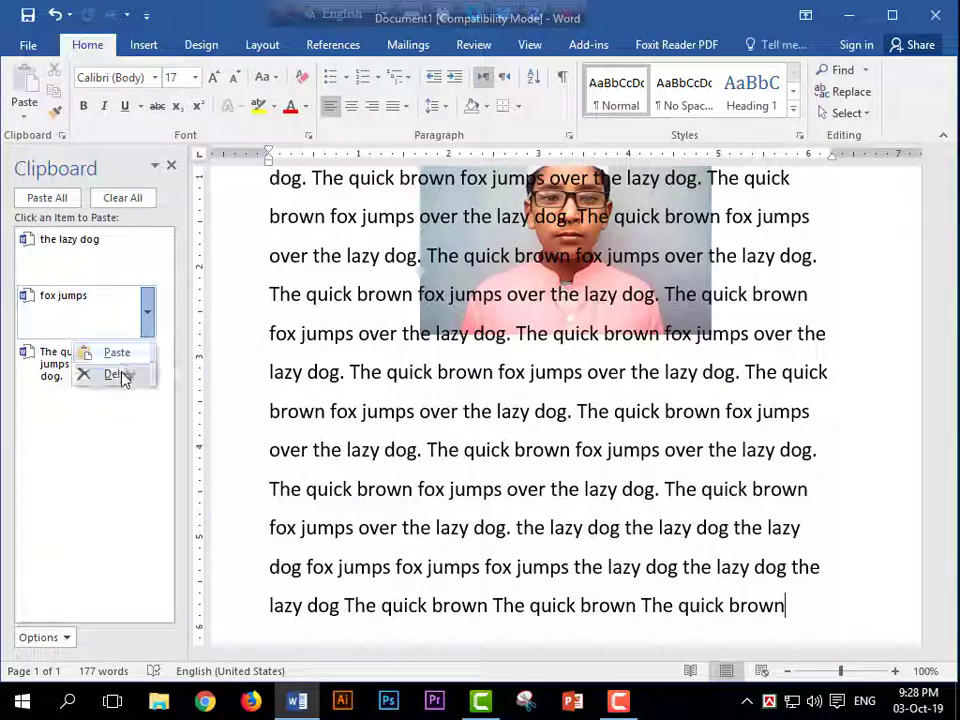
pyautogui.click(119, 374)
pyautogui.click(147, 258)
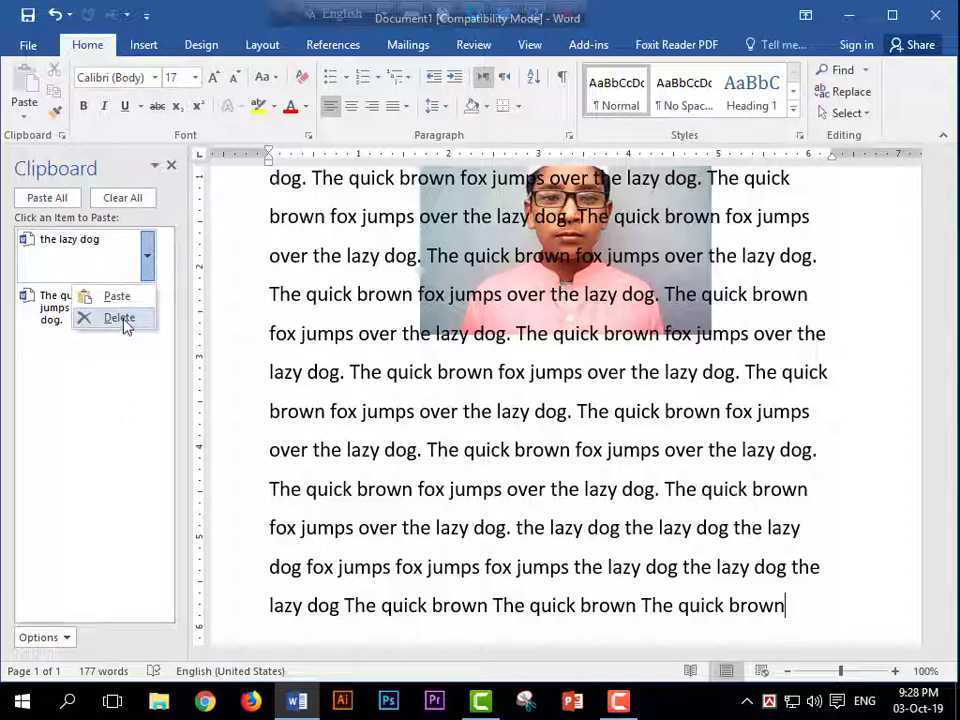
pyautogui.click(115, 318)
pyautogui.click(128, 252)
pyautogui.click(148, 258)
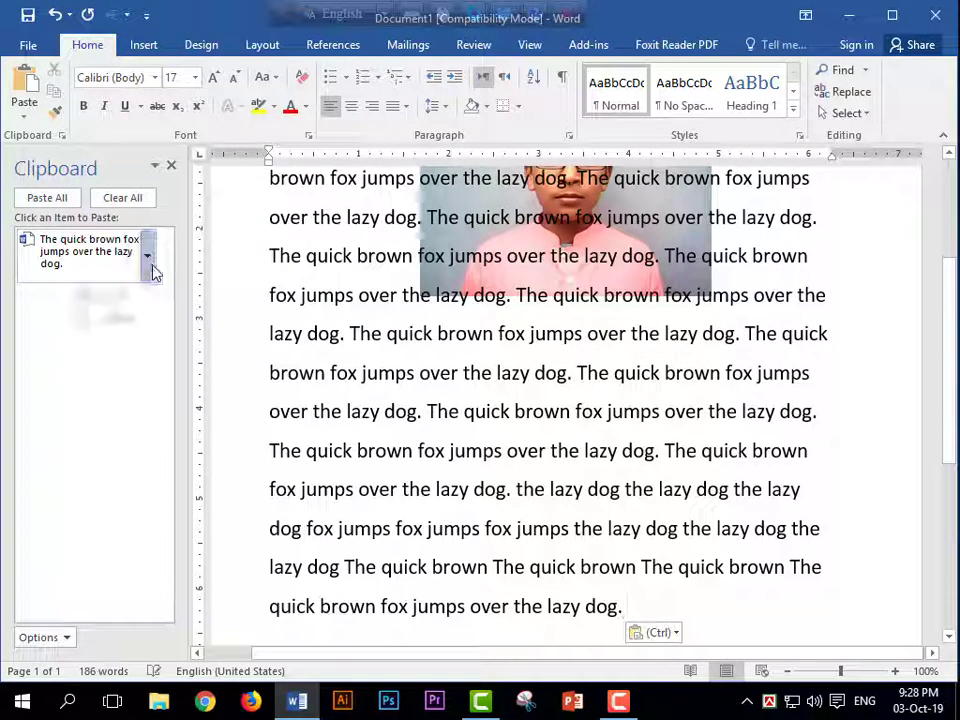
pyautogui.click(122, 318)
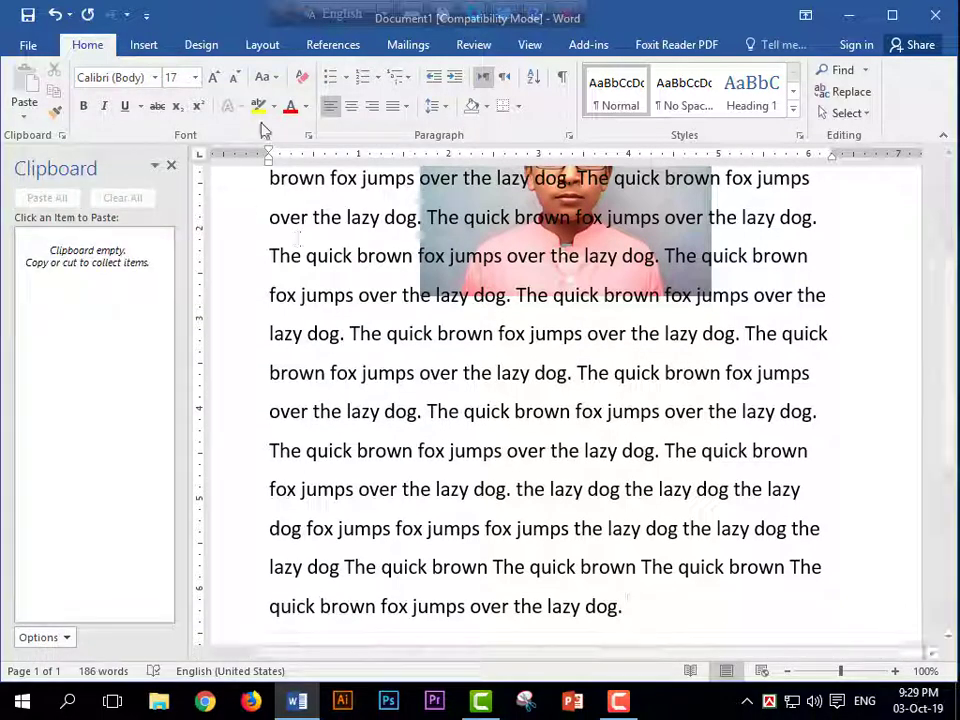
# Open the Font dialog and close it without changes.
pyautogui.click(308, 135)
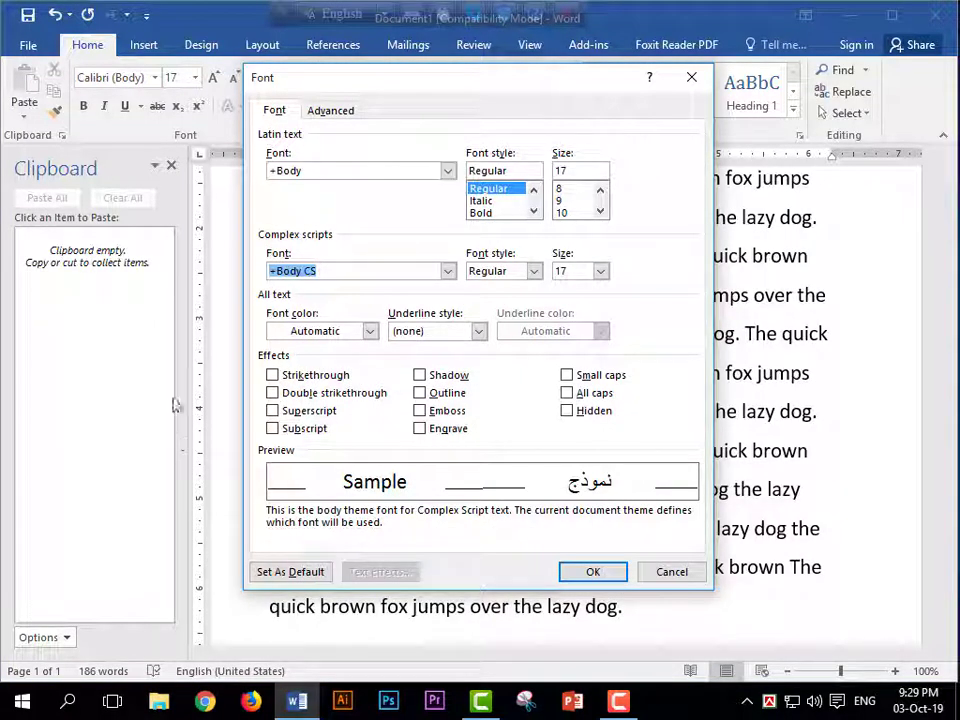
pyautogui.moveTo(497, 84); pyautogui.dragTo(375, 87)
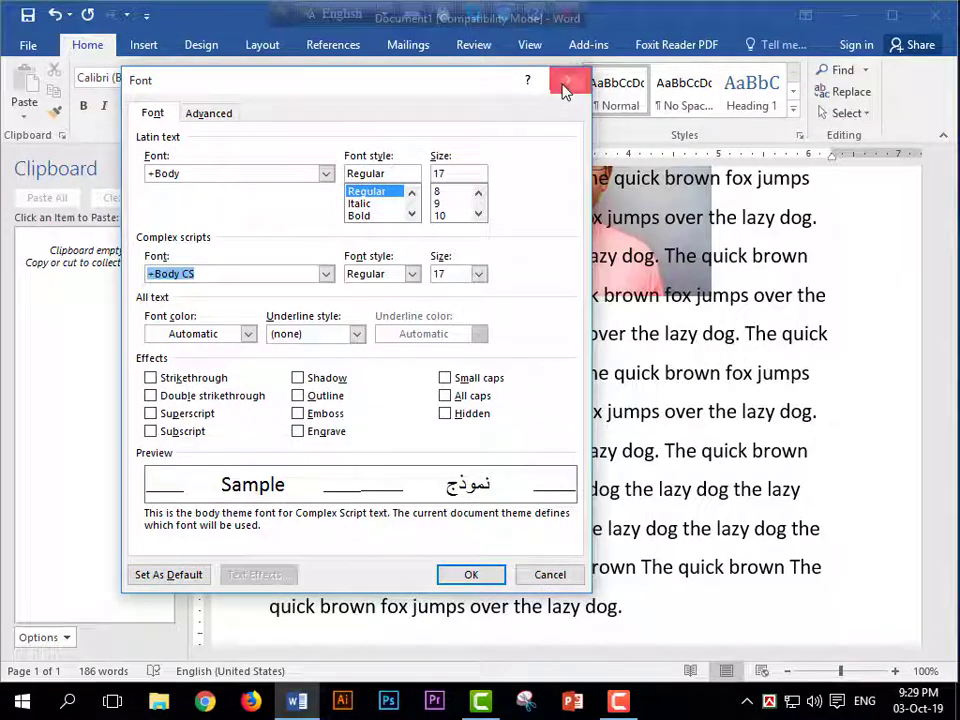
pyautogui.click(564, 84)
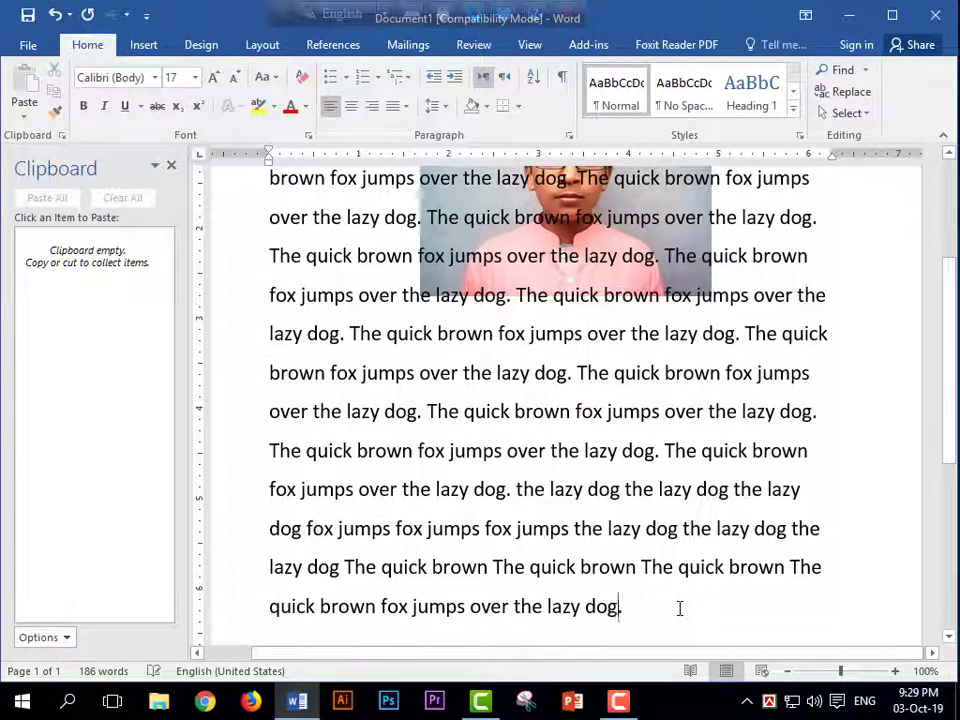
# Add a blank line after the text and copy one full pangram sentence.
pyautogui.press('Return')
pyautogui.press('Return')
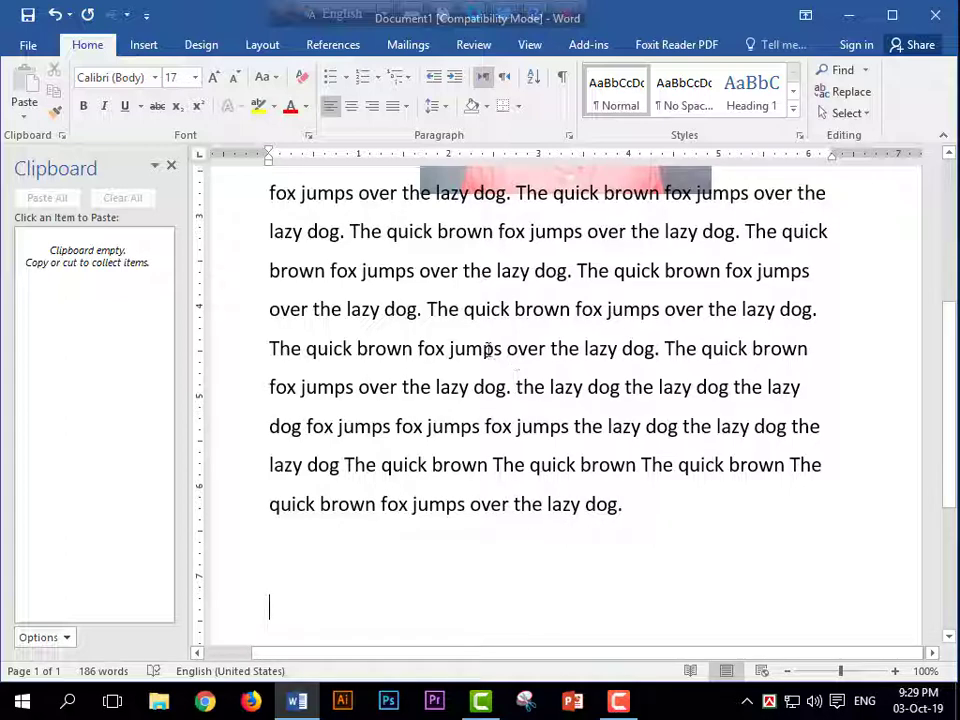
pyautogui.moveTo(426, 309); pyautogui.dragTo(825, 358)
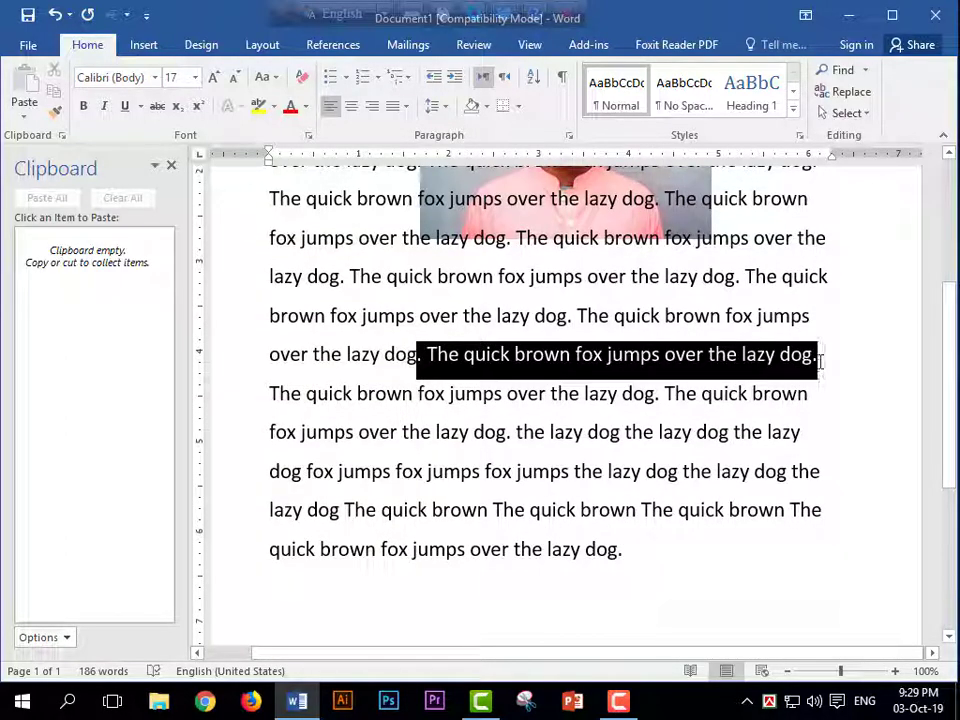
pyautogui.moveTo(834, 358); pyautogui.dragTo(416, 356)
pyautogui.hotkey('ctrl', 'c')
pyautogui.click(654, 561)
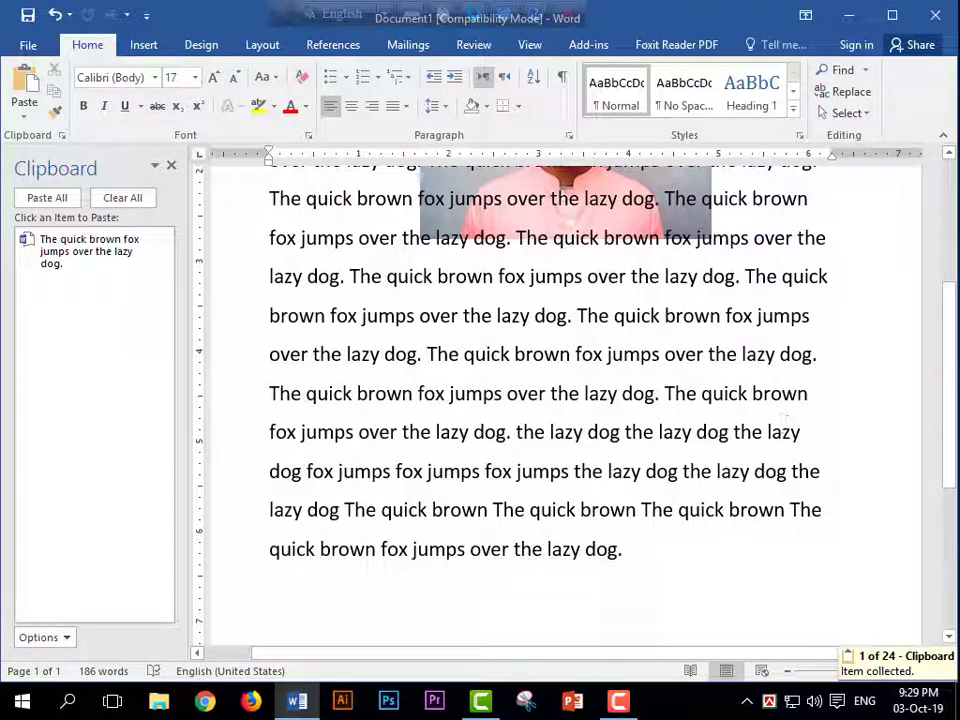
# Insert a page break, close the Clipboard pane, and paste the sentence at the top of page 2.
pyautogui.moveTo(955, 400); pyautogui.dragTo(955, 440)
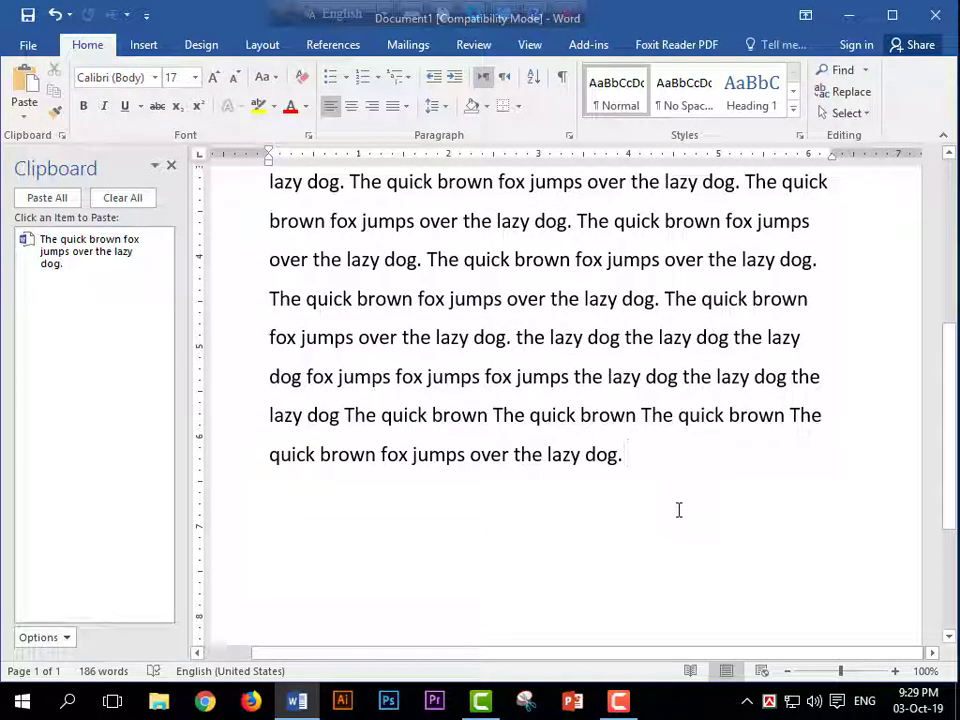
pyautogui.hotkey('ctrl', 'Return')
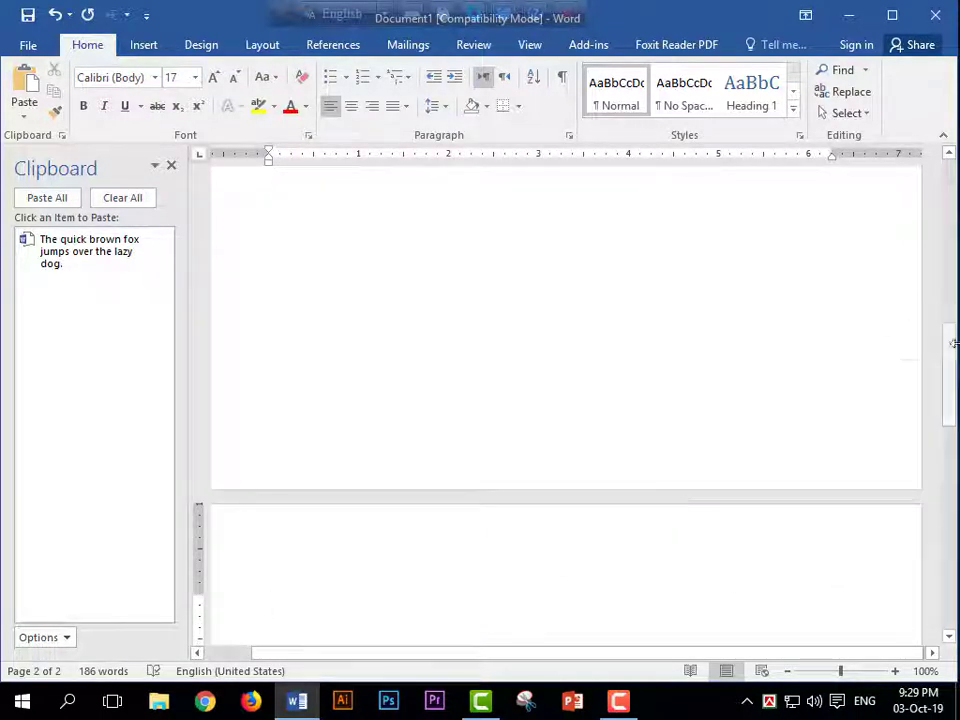
pyautogui.moveTo(953, 343); pyautogui.dragTo(953, 373)
pyautogui.click(171, 165)
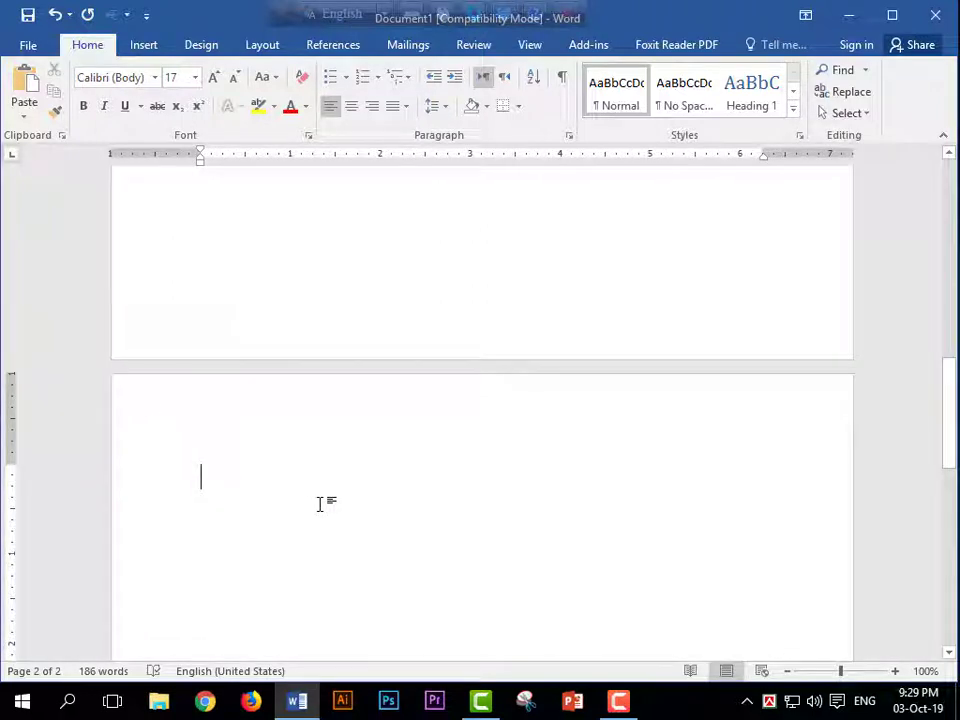
pyautogui.hotkey('ctrl', 'v')
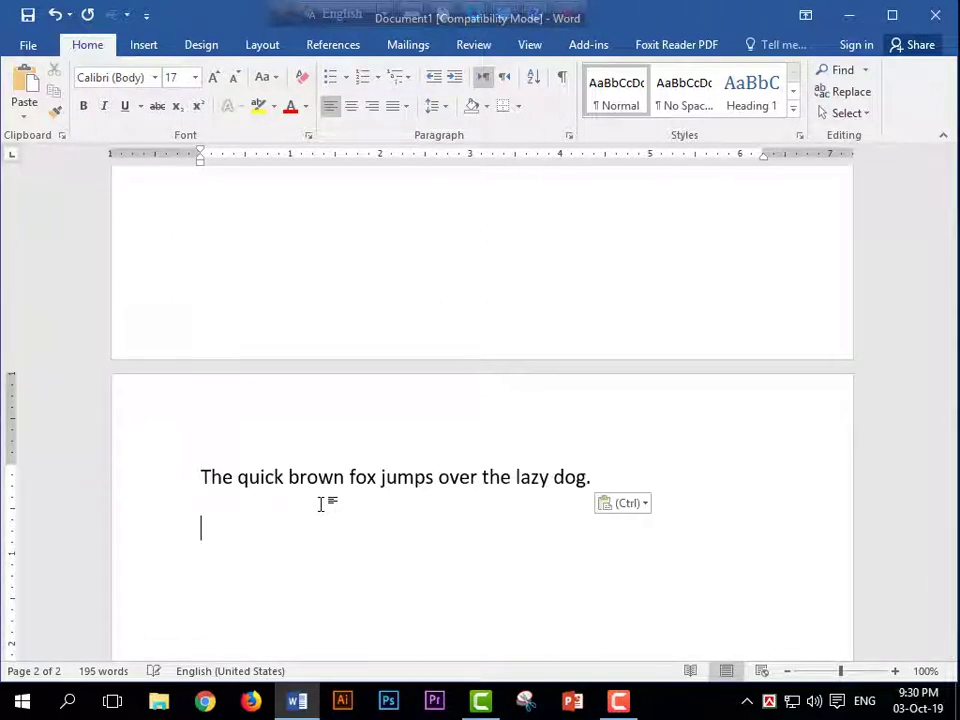
pyautogui.click(308, 137)
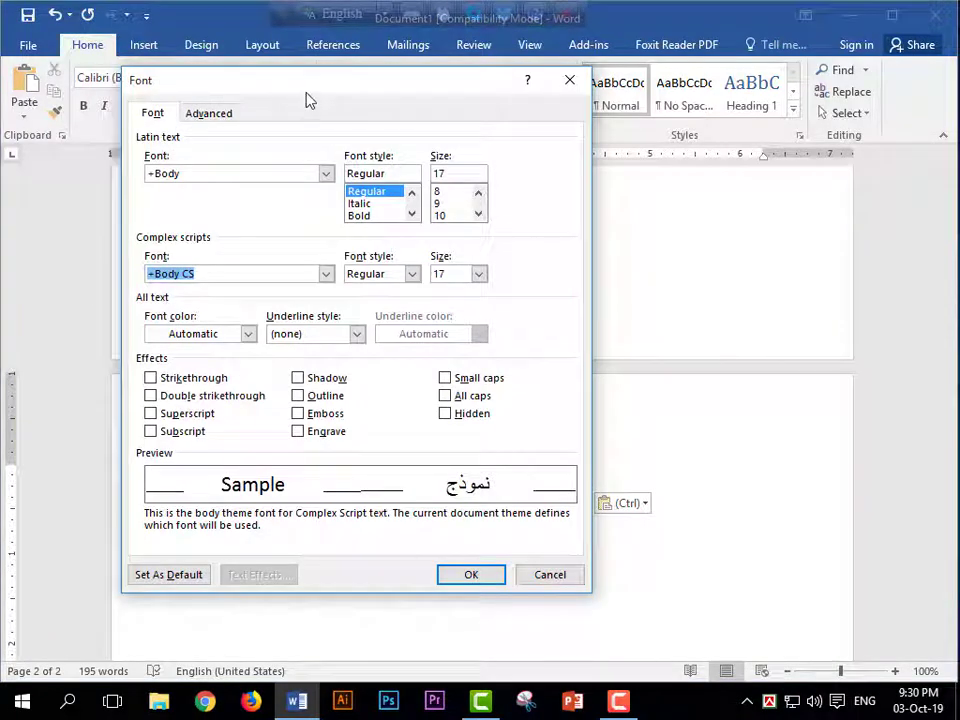
pyautogui.moveTo(307, 95); pyautogui.dragTo(326, 89)
pyautogui.click(240, 108)
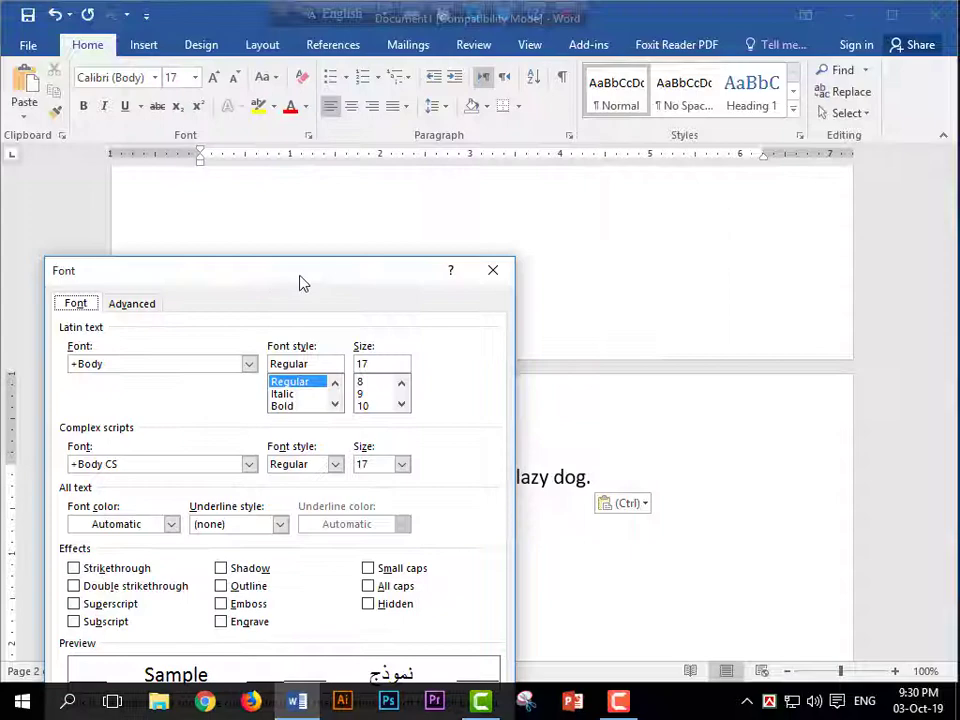
pyautogui.moveTo(303, 283)
pyautogui.mouseDown()
pyautogui.moveTo(218, 88)
pyautogui.moveTo(227, 163)
pyautogui.mouseUp()
pyautogui.press('Escape')
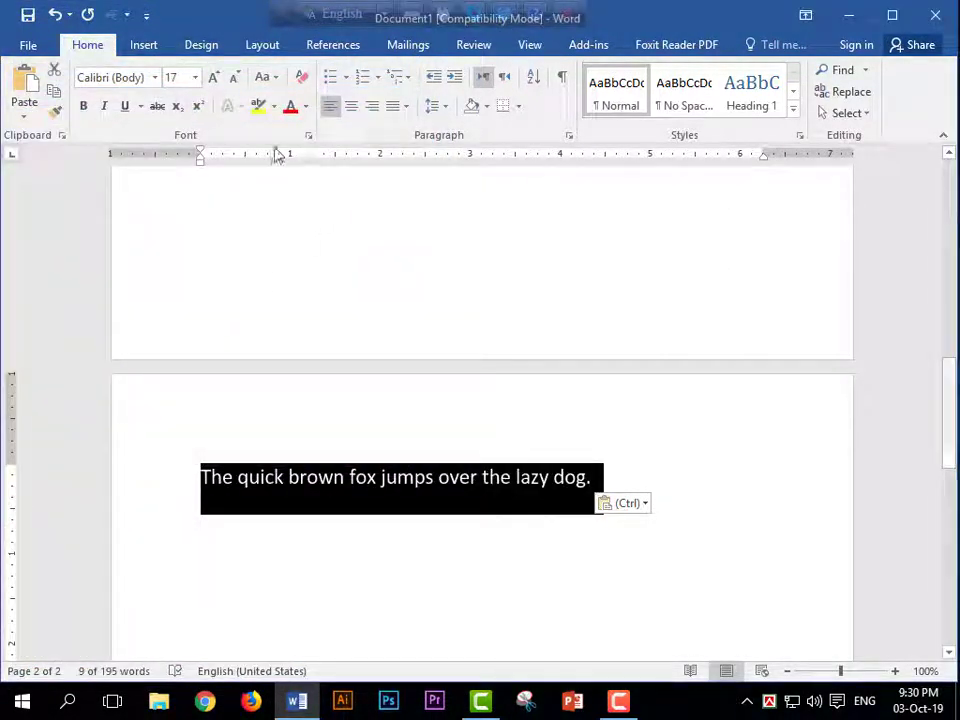
# Give the page 2 sentence double strikethrough in the Font dialog, after trying single strikethrough.
pyautogui.click(309, 136)
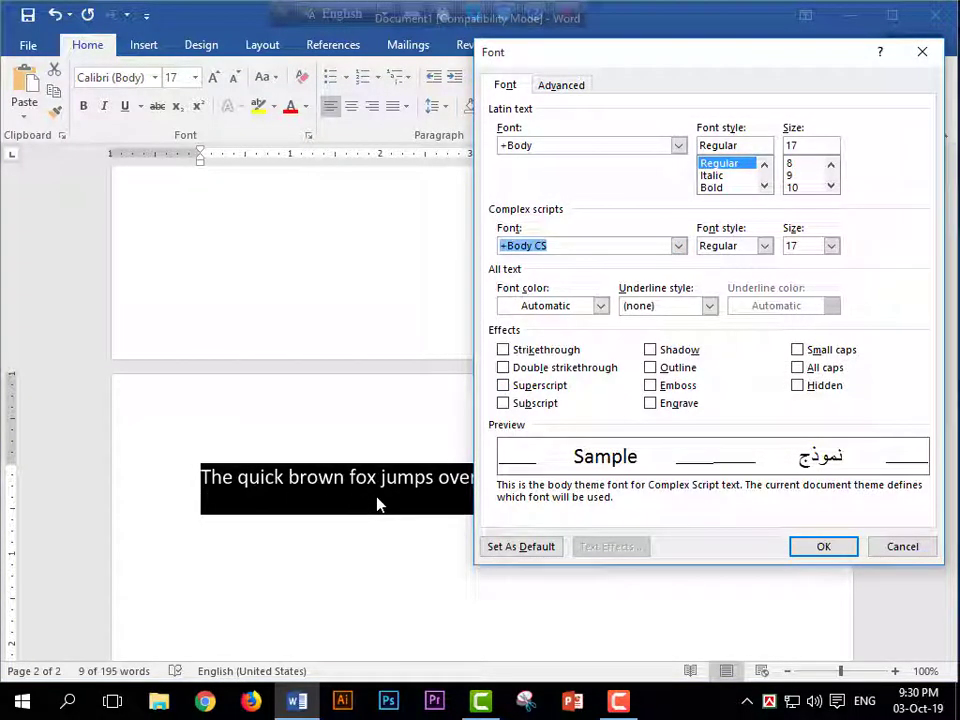
pyautogui.click(503, 350)
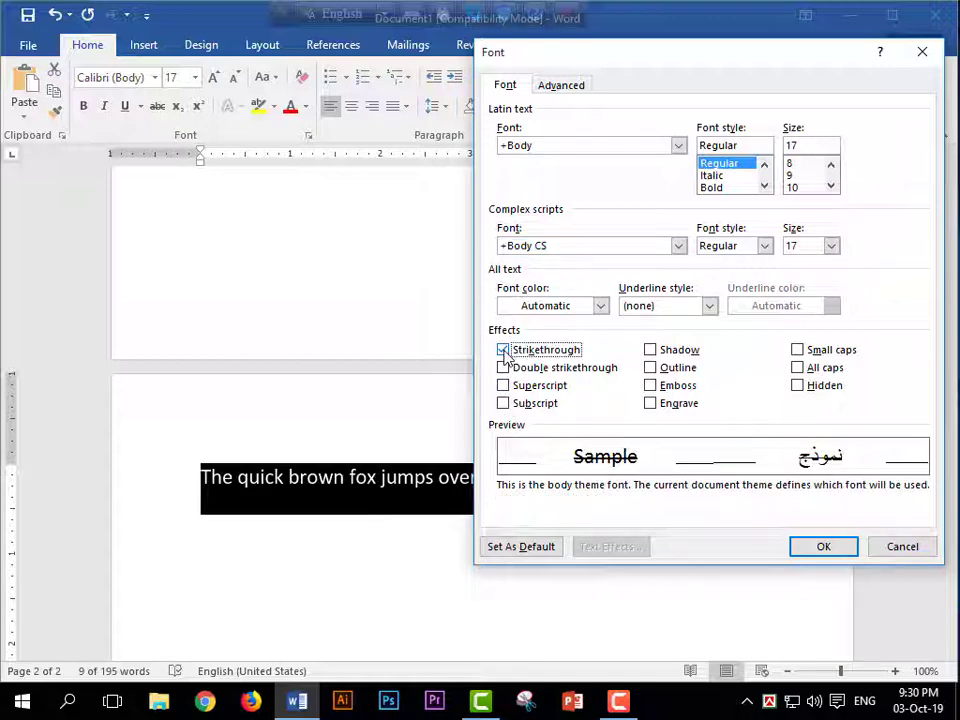
pyautogui.moveTo(632, 71); pyautogui.dragTo(559, 94)
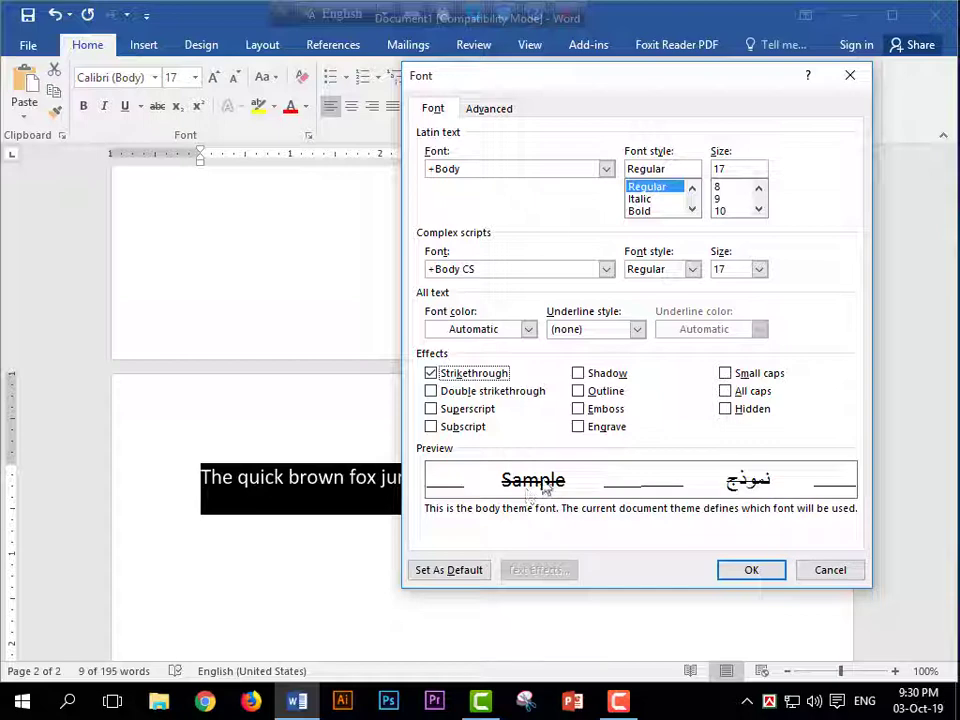
pyautogui.click(431, 374)
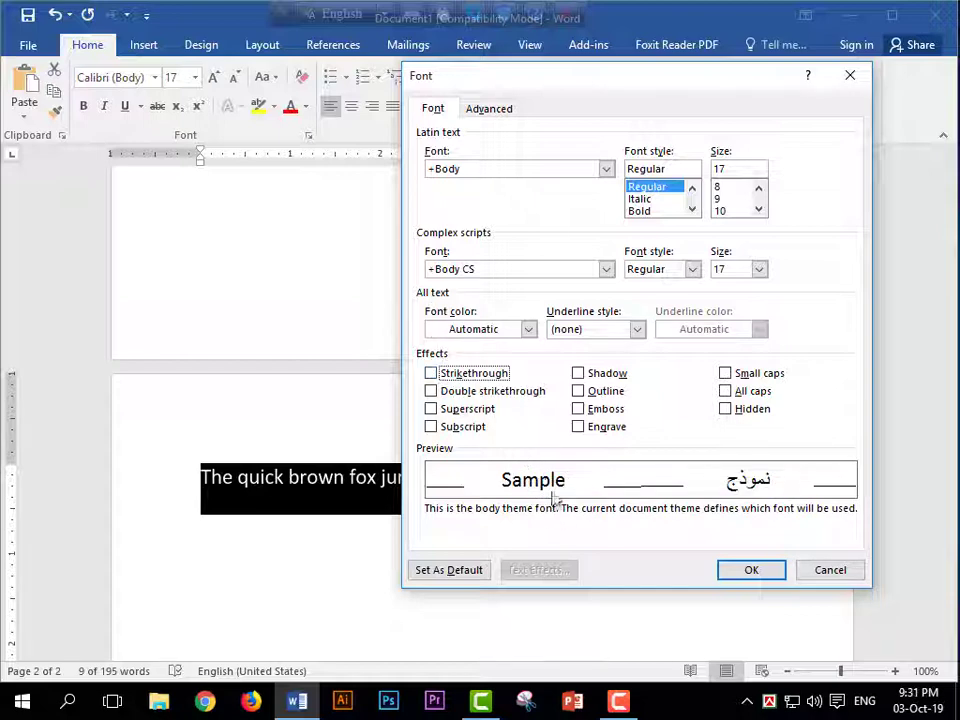
pyautogui.click(440, 376)
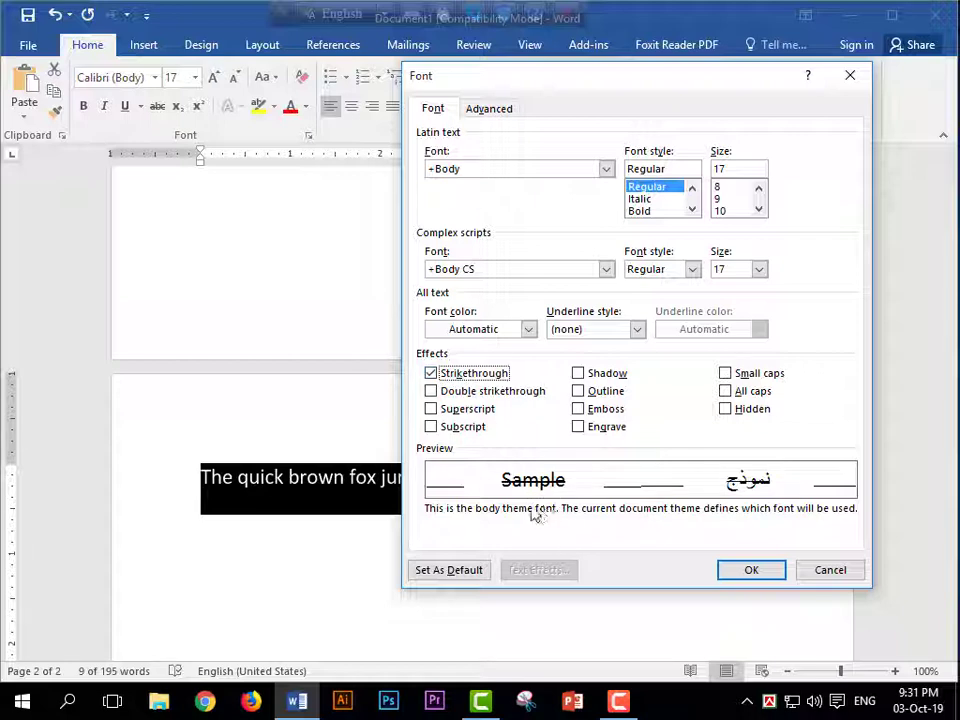
pyautogui.click(431, 374)
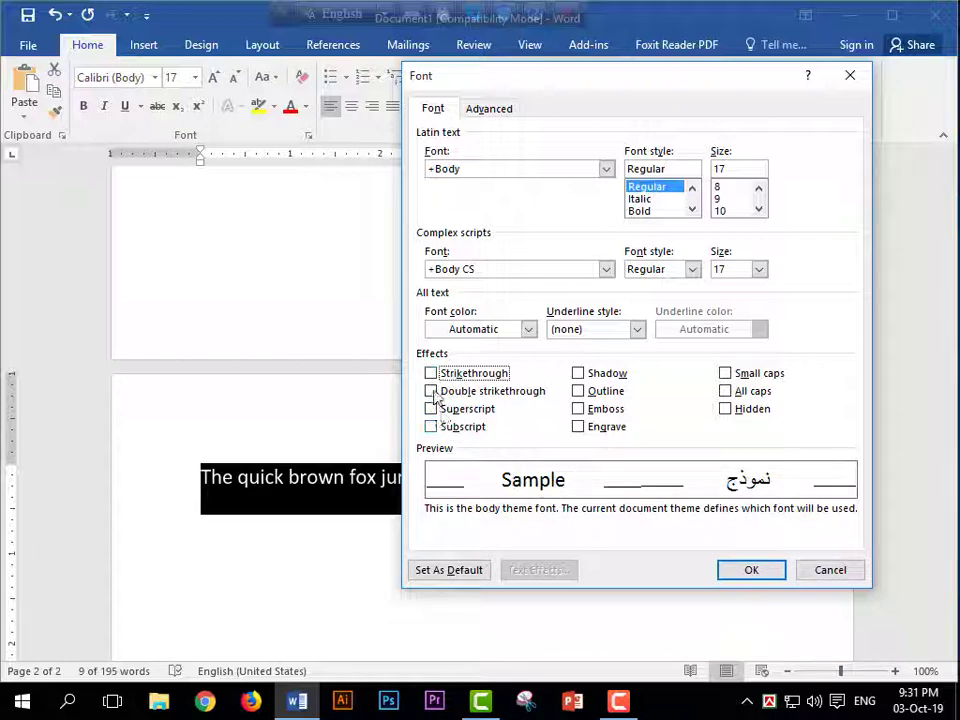
pyautogui.click(432, 393)
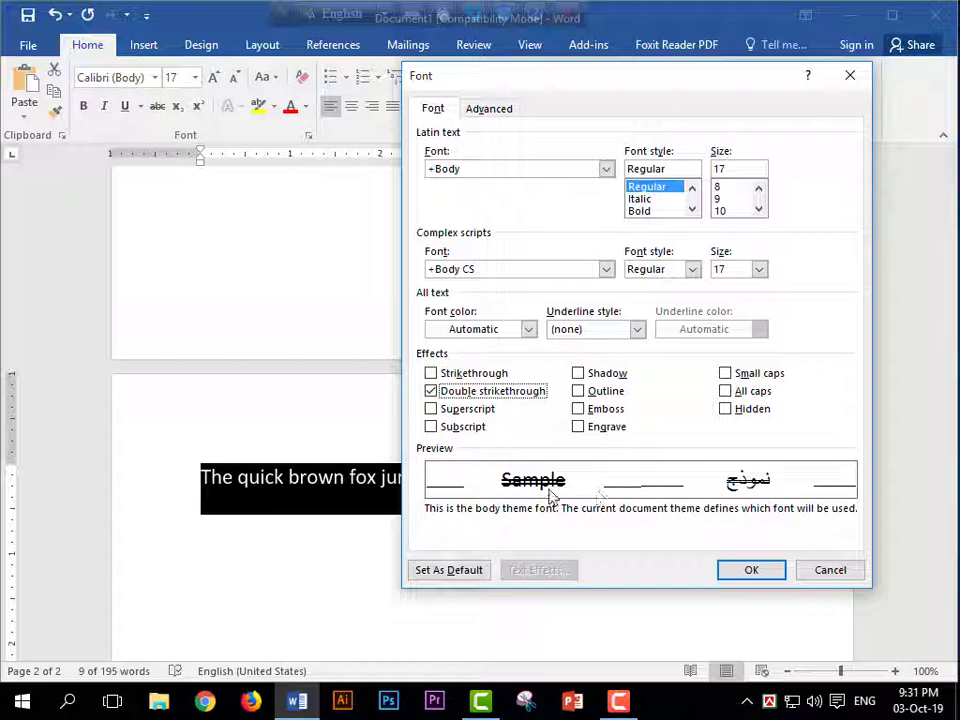
pyautogui.click(431, 391)
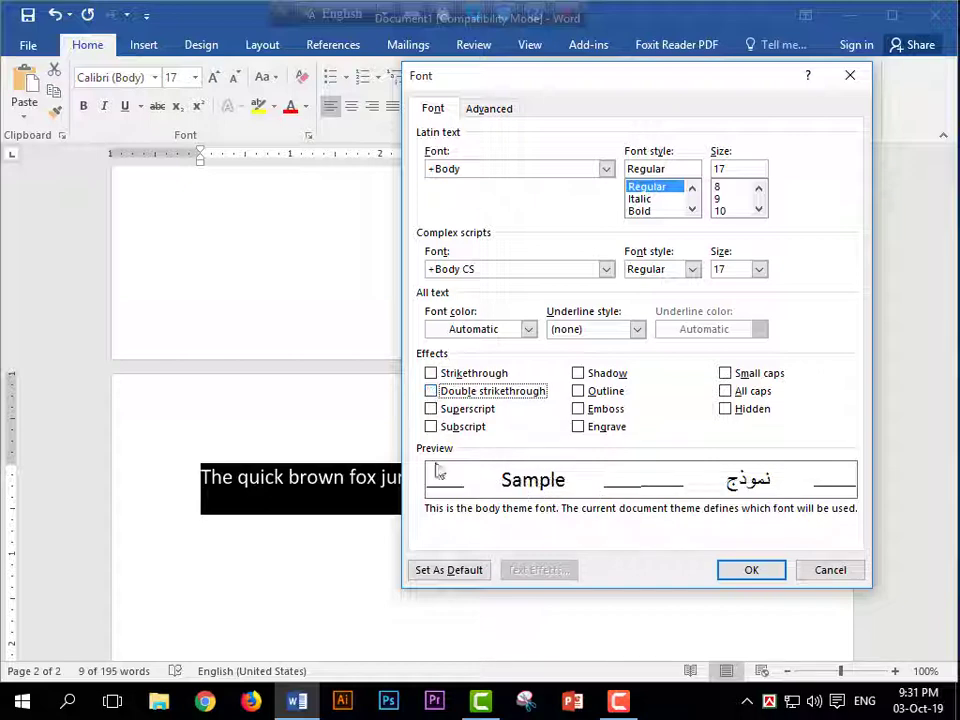
pyautogui.click(431, 391)
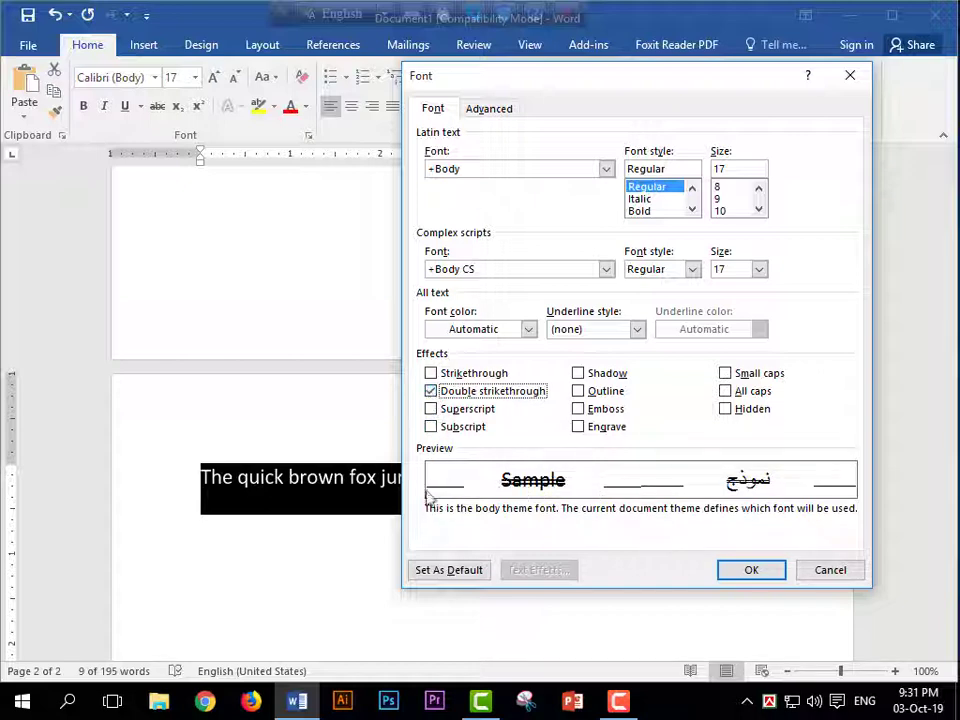
pyautogui.click(751, 572)
pyautogui.click(219, 566)
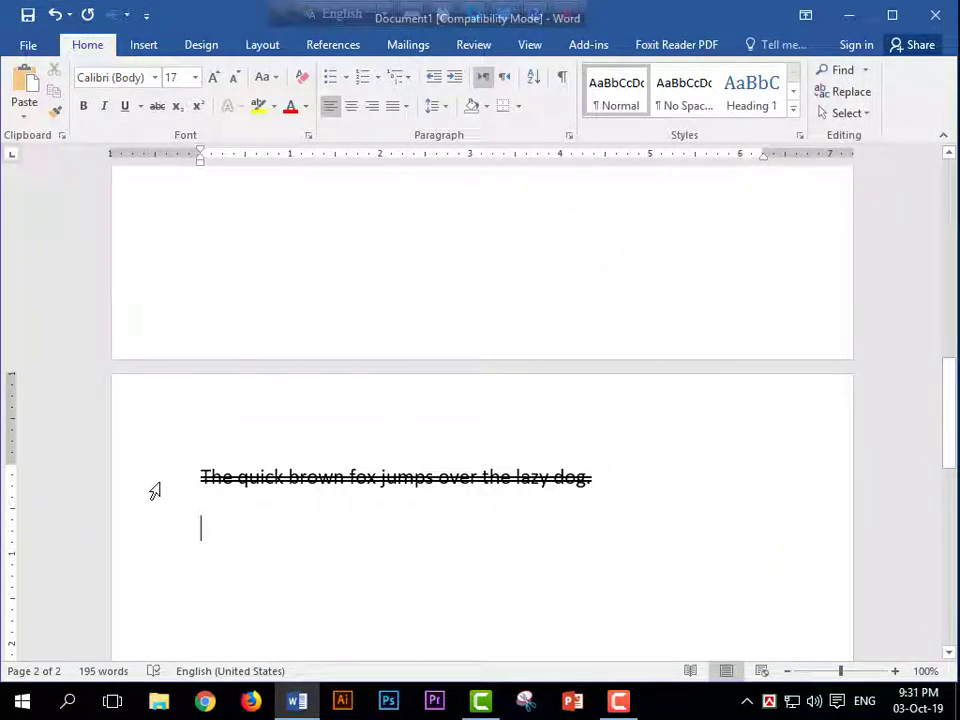
# Delete the empty paragraph below the double-struck sentence on page 2.
pyautogui.click(155, 491)
pyautogui.click(343, 563)
pyautogui.write('1')
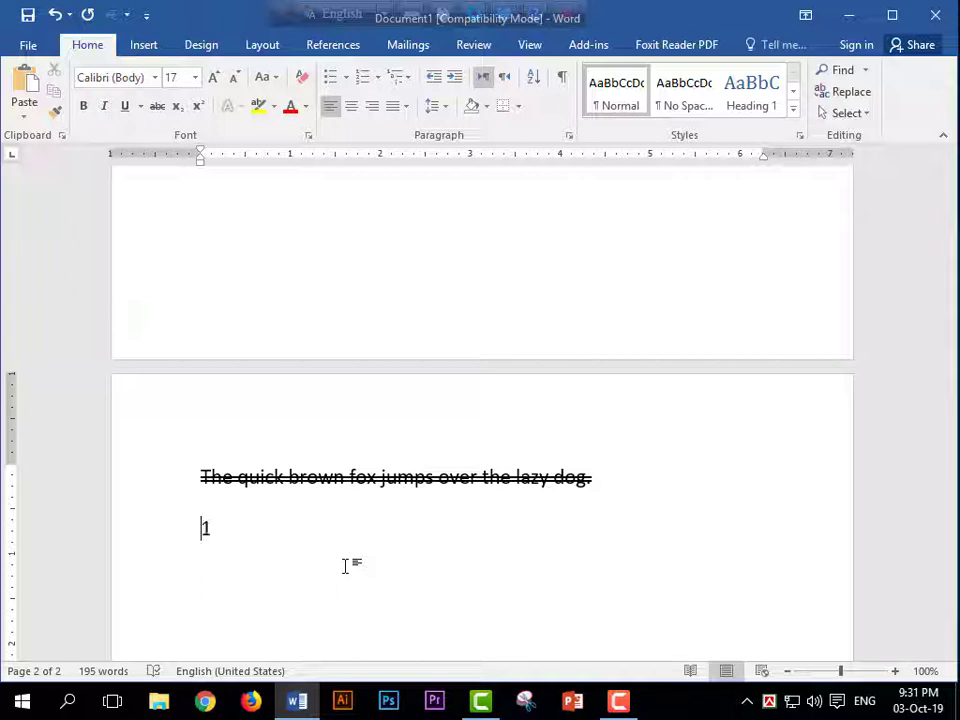
pyautogui.write('00')
pyautogui.press('BackSpace')
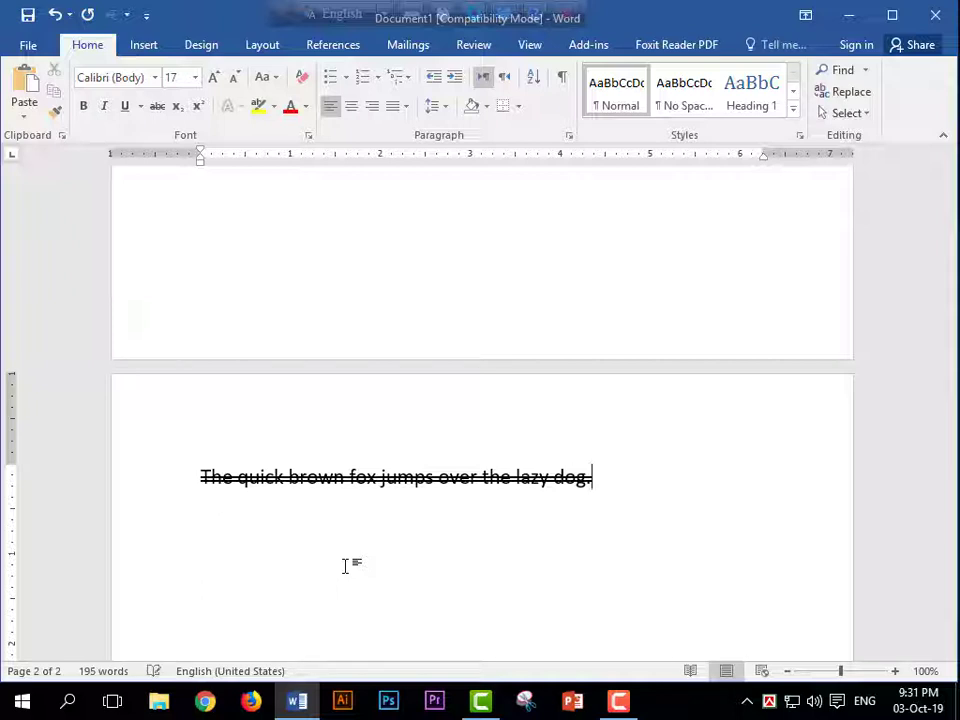
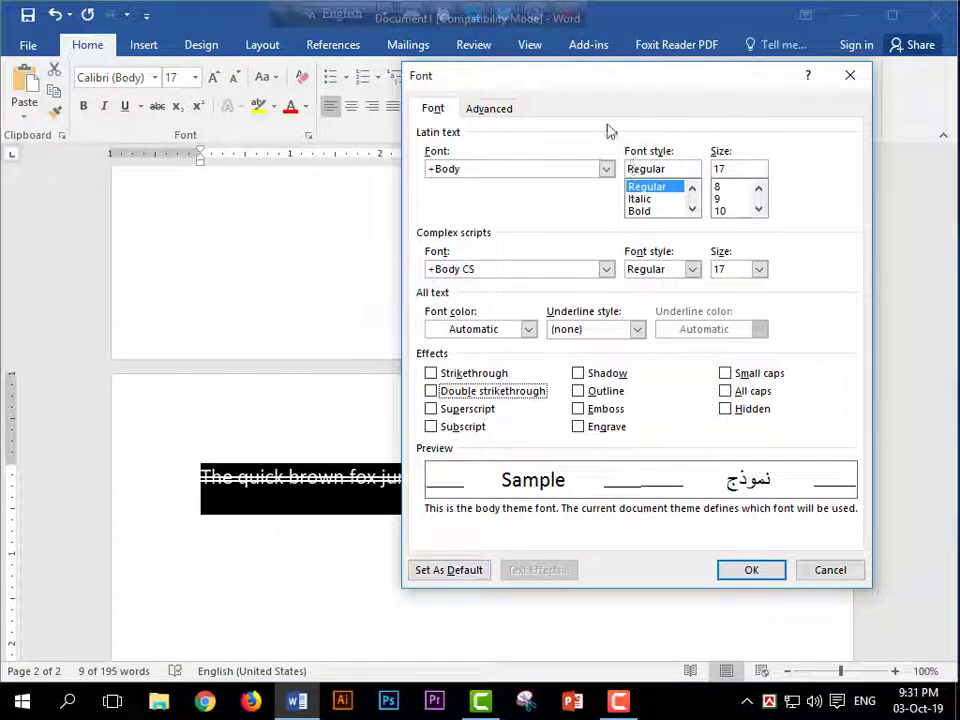
# Close the Font dialog without changes and type H2O on a new line.
pyautogui.moveTo(605, 84); pyautogui.dragTo(648, 90)
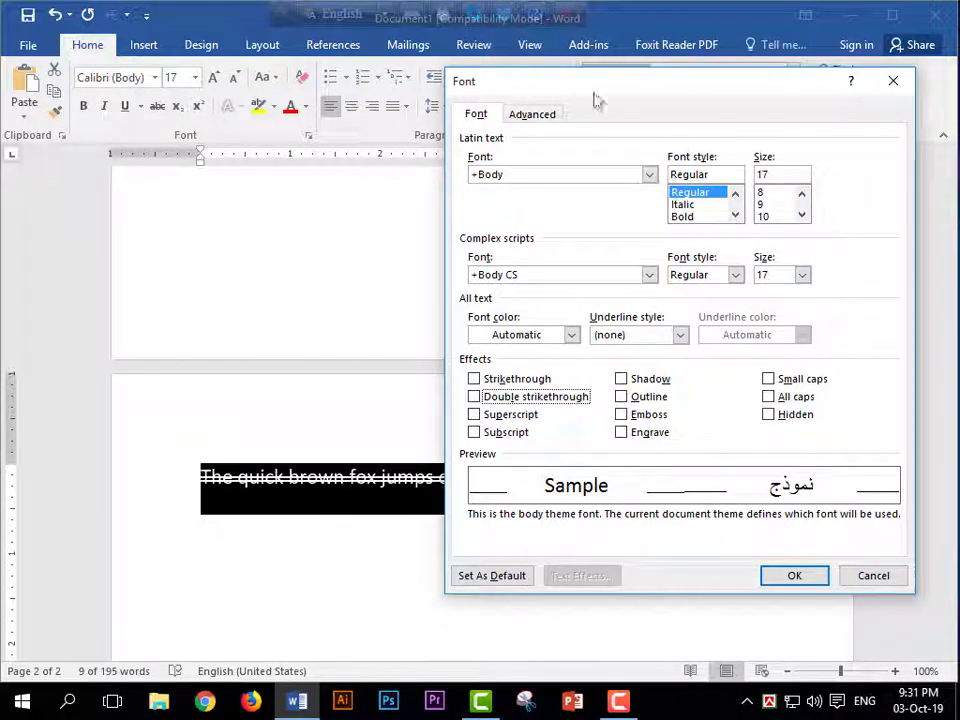
pyautogui.moveTo(590, 97); pyautogui.dragTo(633, 124)
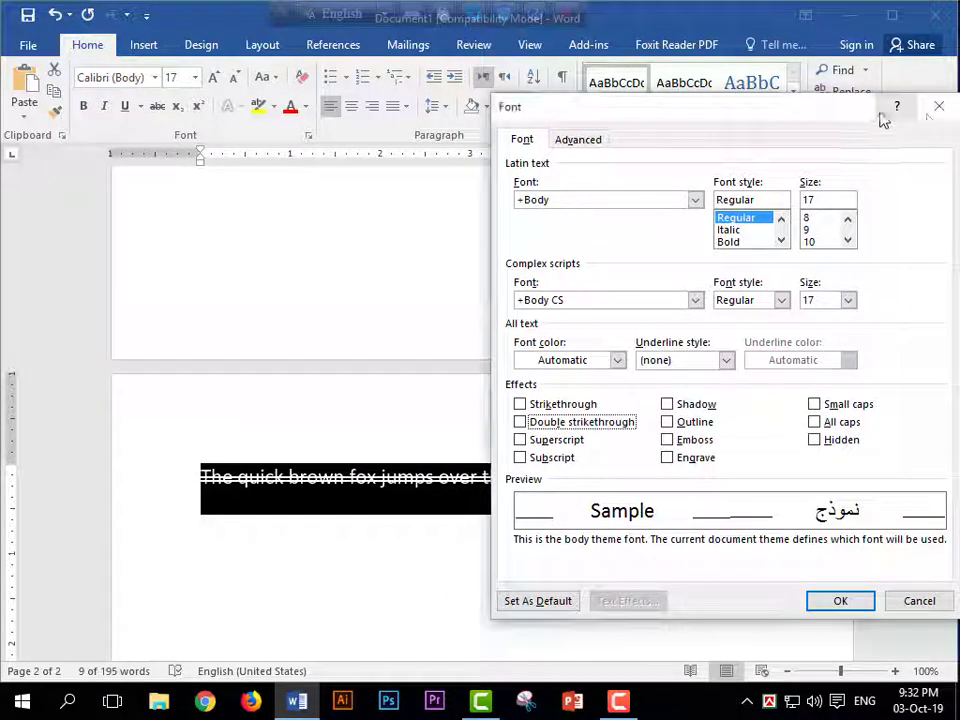
pyautogui.click(937, 108)
pyautogui.click(317, 568)
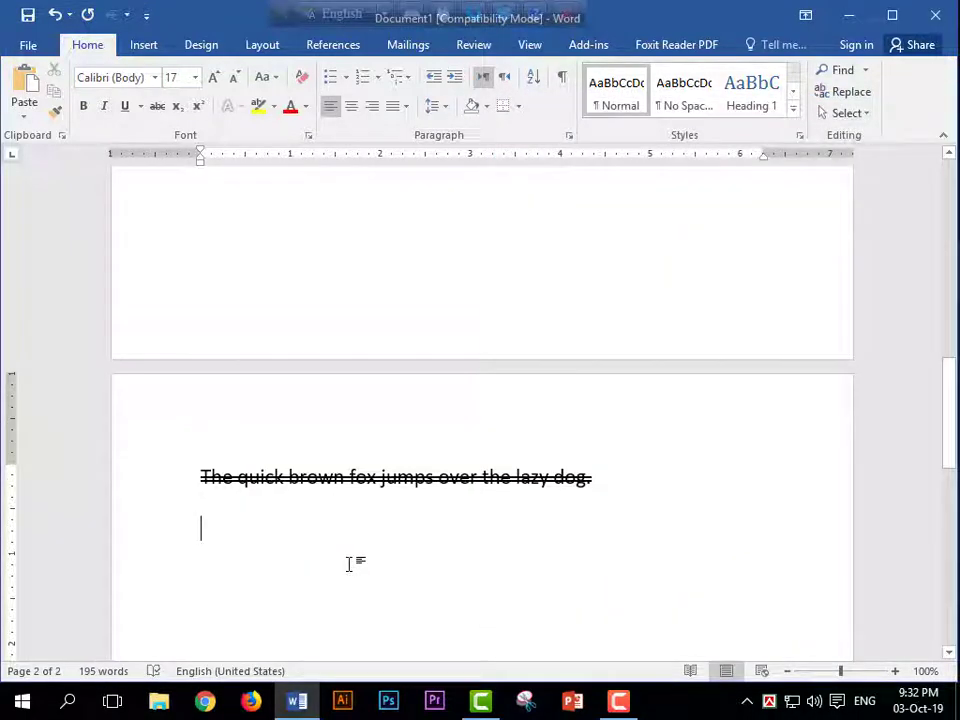
pyautogui.write('H2')
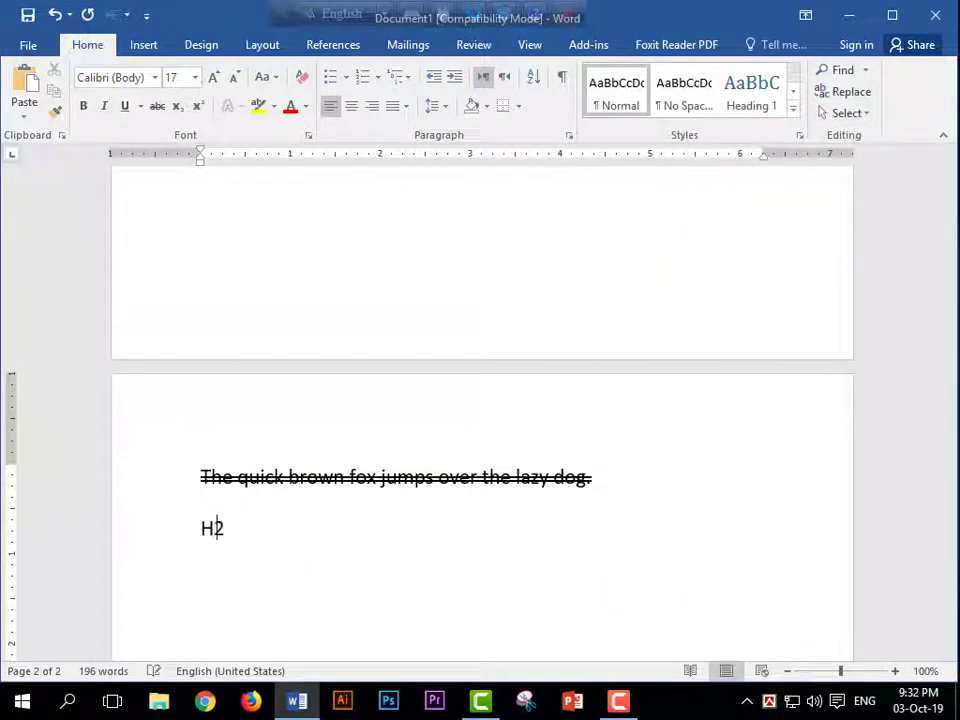
pyautogui.write('O')
# Make the 2 in H2O superscript through the Font dialog.
pyautogui.press('Left')
pyautogui.hotkey('shift', 'Left')
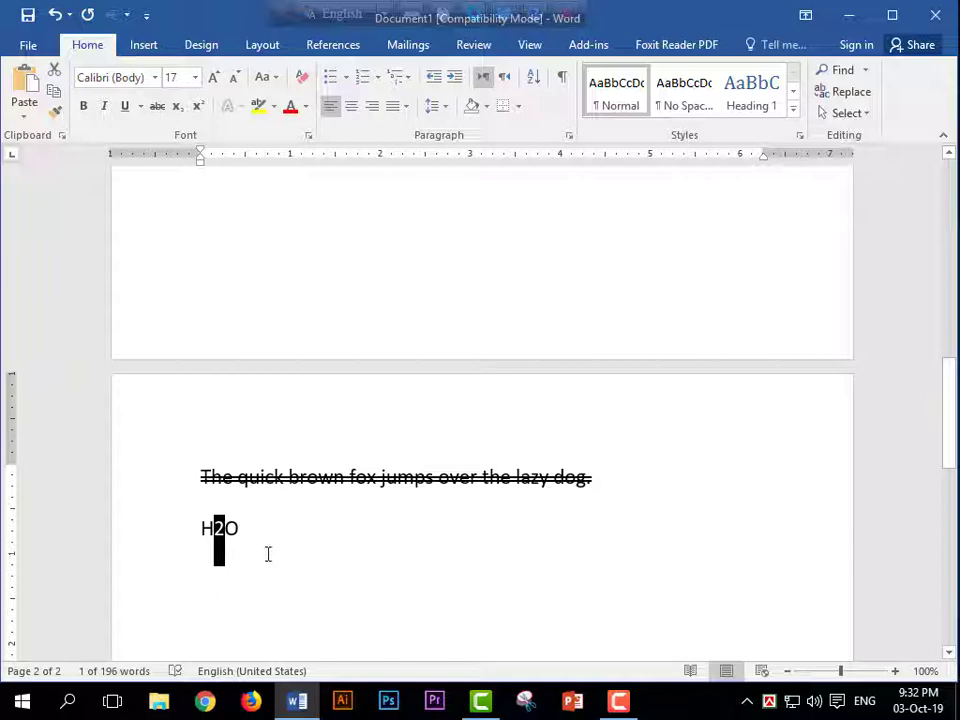
pyautogui.click(309, 137)
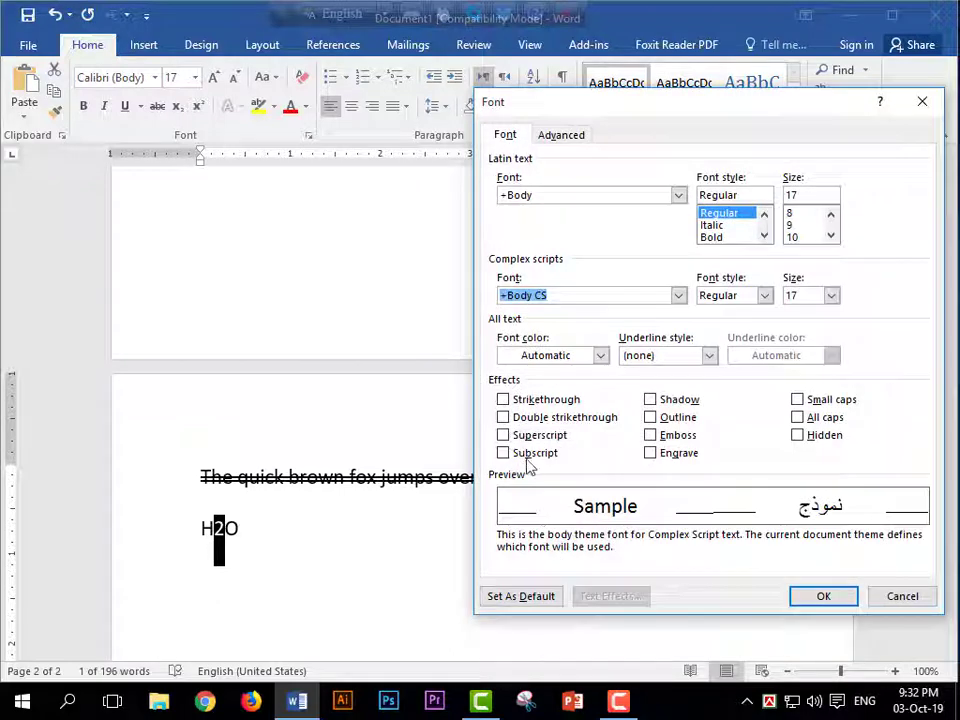
pyautogui.click(503, 435)
pyautogui.click(823, 598)
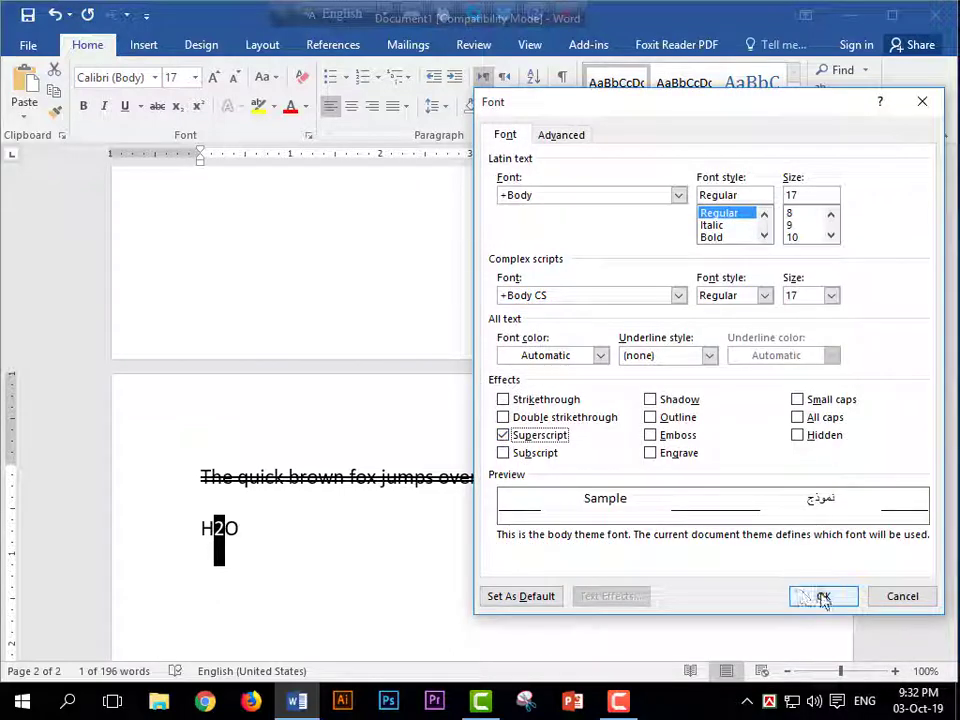
pyautogui.click(228, 545)
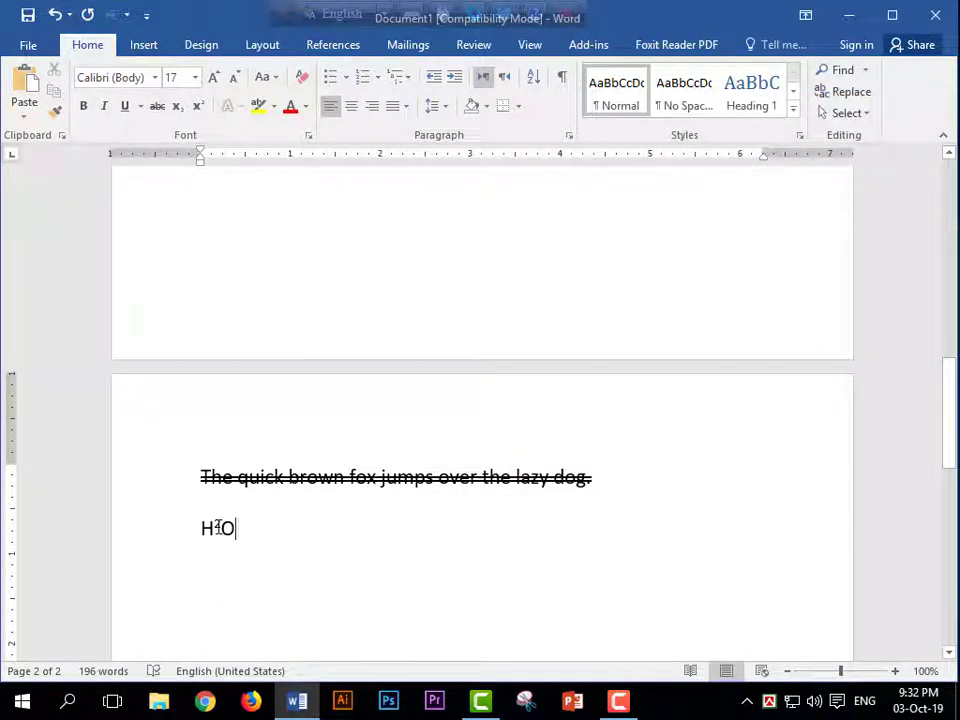
# Switch the 2 in H2O from superscript to subscript.
pyautogui.moveTo(213, 527); pyautogui.dragTo(221, 527)
pyautogui.click(309, 137)
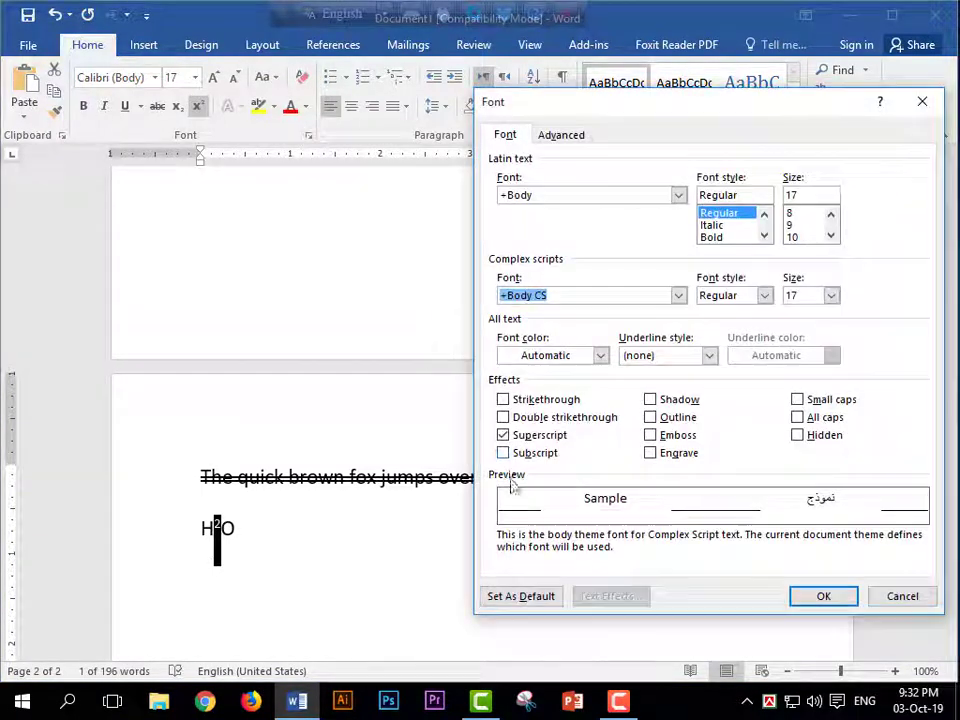
pyautogui.click(502, 435)
pyautogui.click(502, 453)
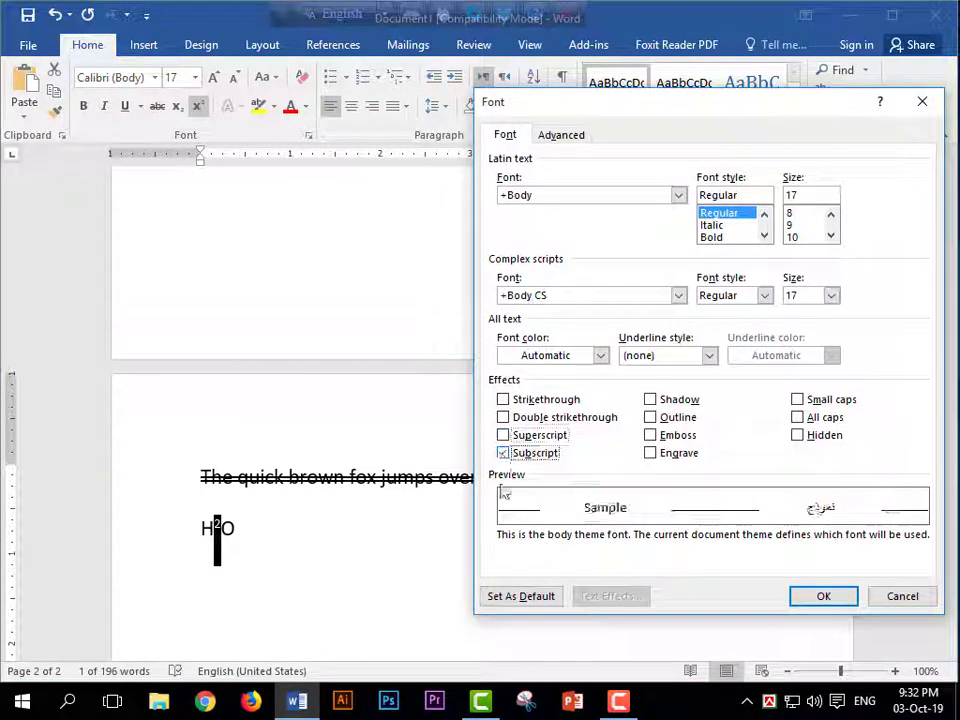
pyautogui.click(815, 600)
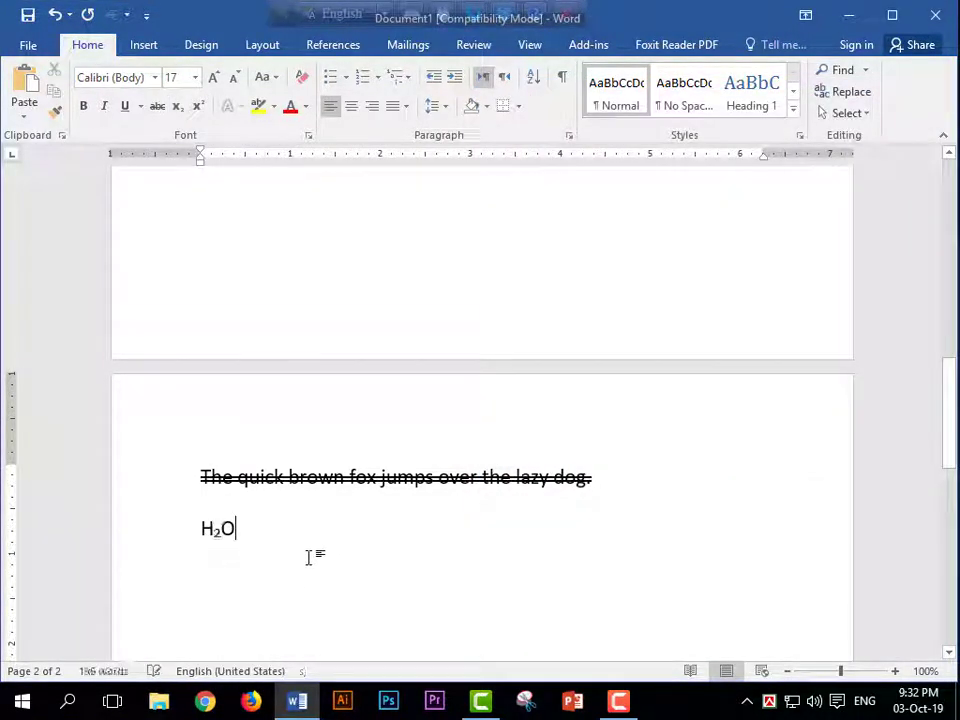
# Replace the quick brown fox sentence's double strikethrough with the Outline effect.
pyautogui.click(173, 554)
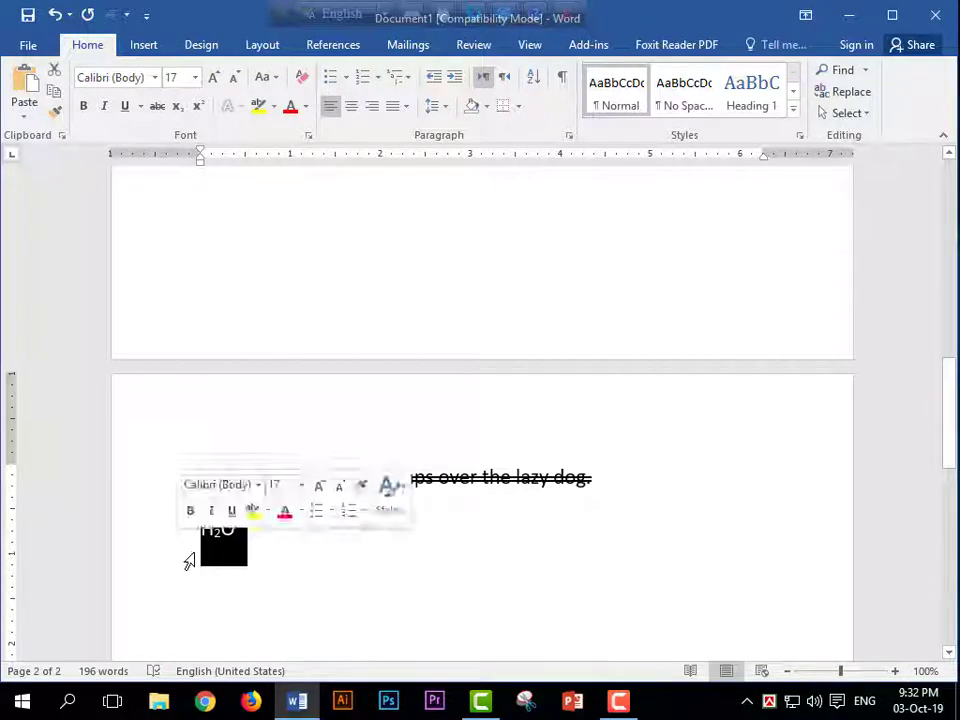
pyautogui.click(175, 478)
pyautogui.click(309, 137)
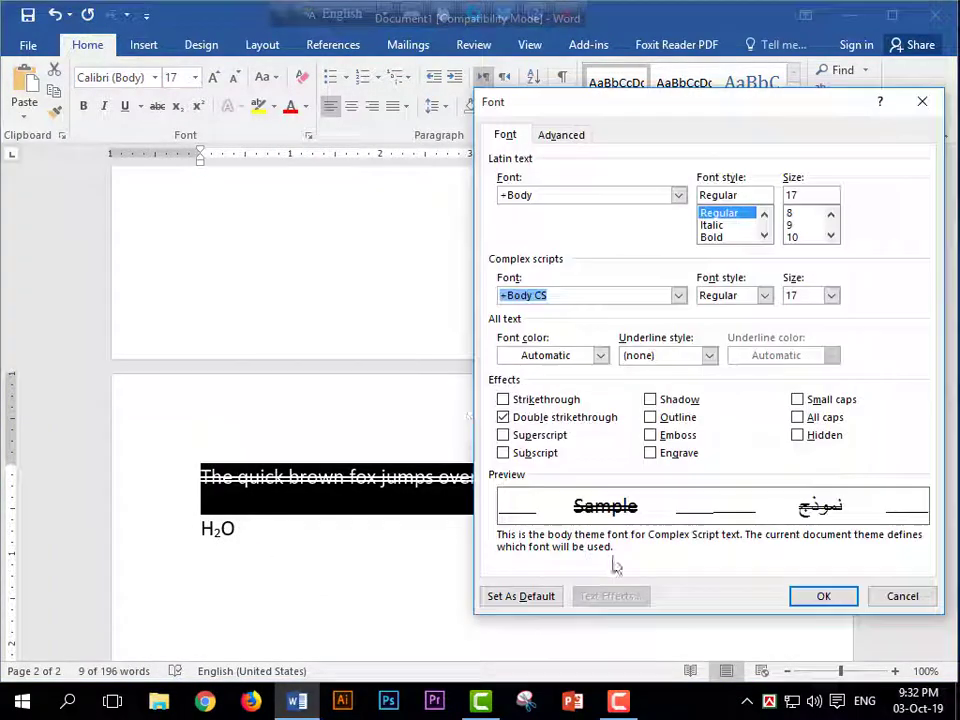
pyautogui.click(504, 419)
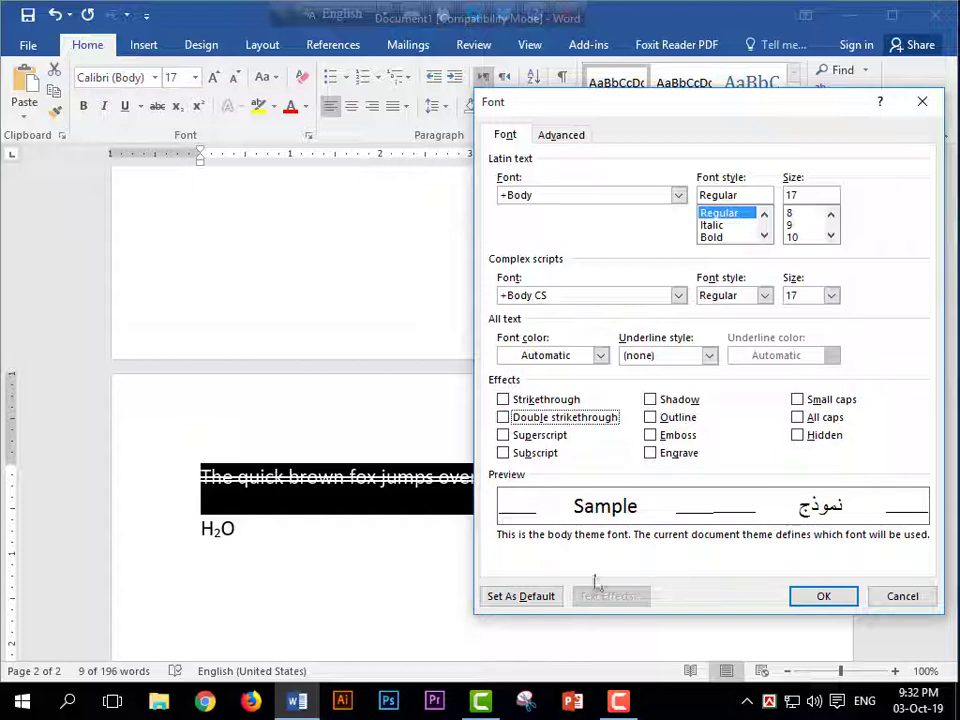
pyautogui.click(650, 418)
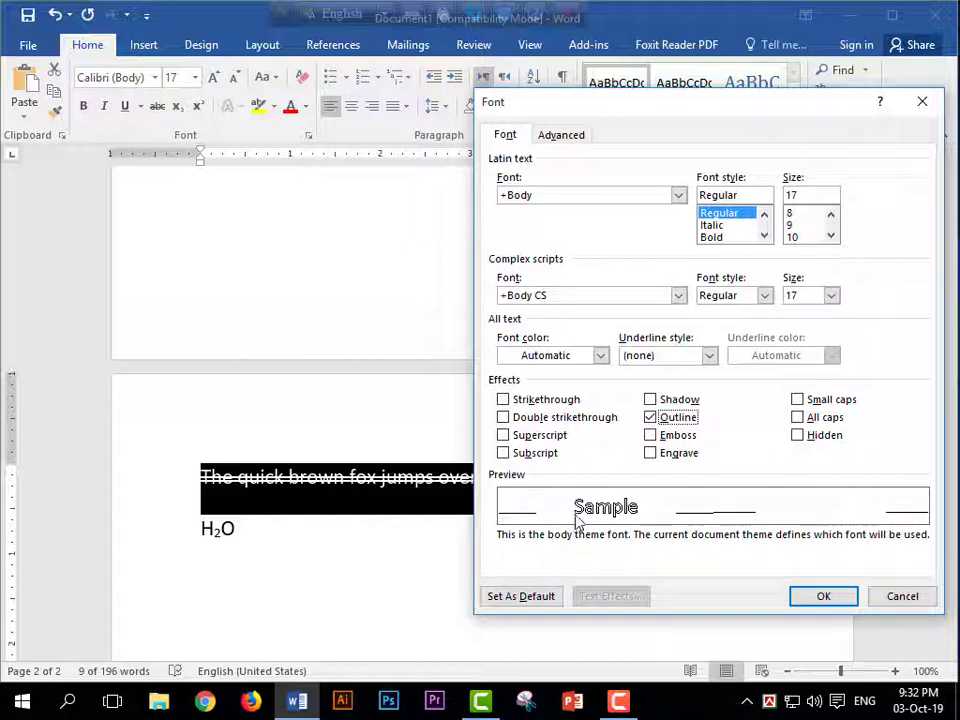
pyautogui.click(819, 597)
pyautogui.click(469, 557)
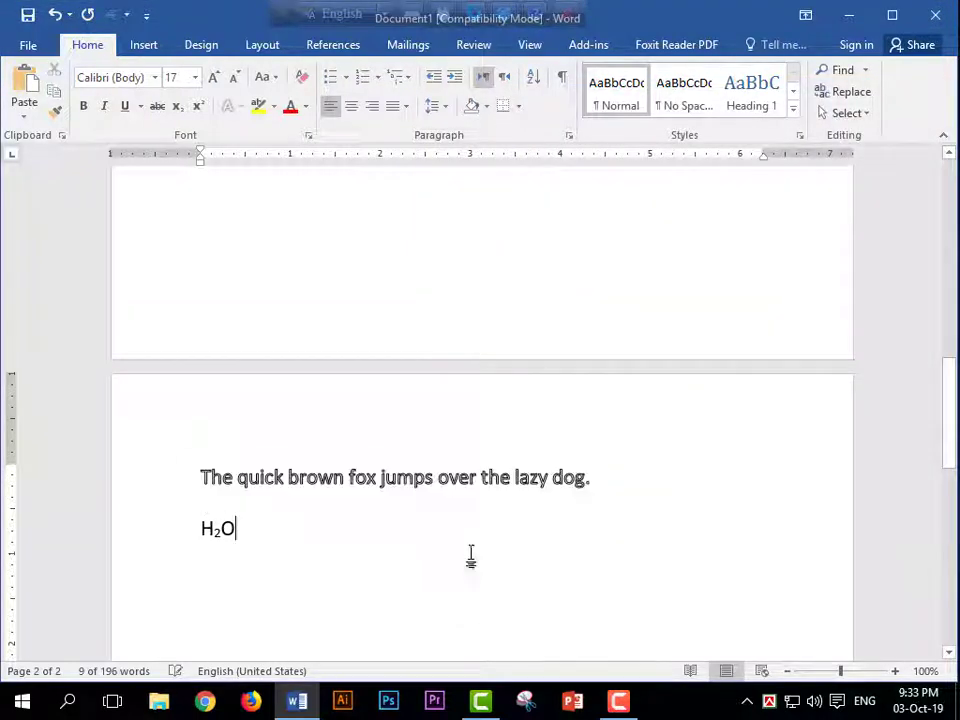
# Enlarge the outlined sentence's font to size 25.
pyautogui.click(160, 487)
pyautogui.hotkey('ctrl', 'shift', '.')
pyautogui.hotkey('ctrl', 'shift', '.')
pyautogui.hotkey('ctrl', 'shift', '.')
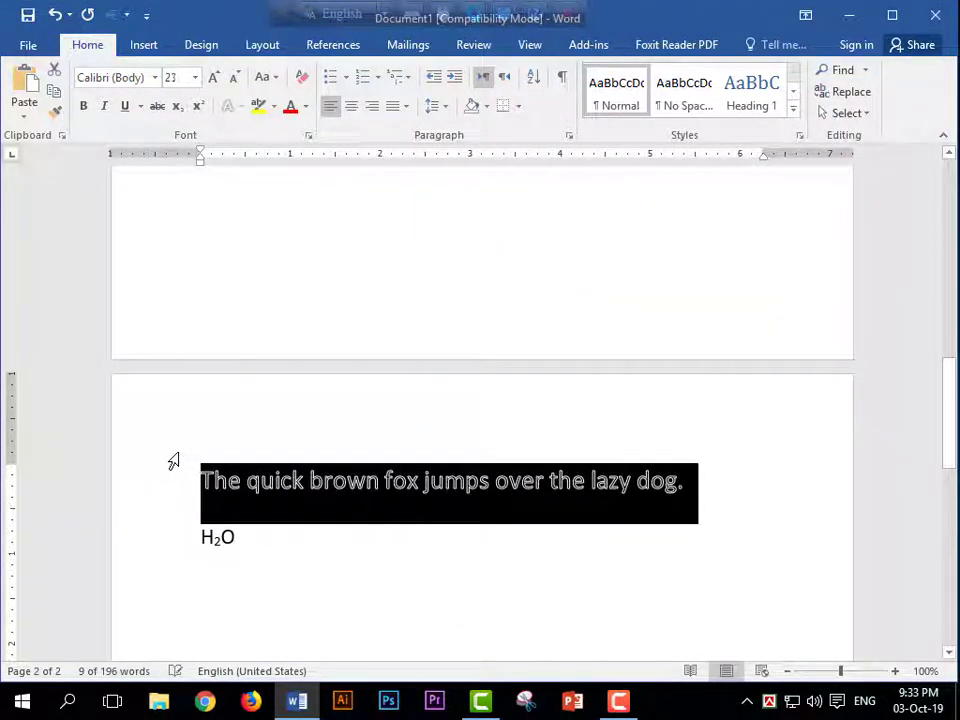
pyautogui.hotkey('ctrl', 'shift', '.')
pyautogui.hotkey('ctrl', ']')
pyautogui.click(274, 549)
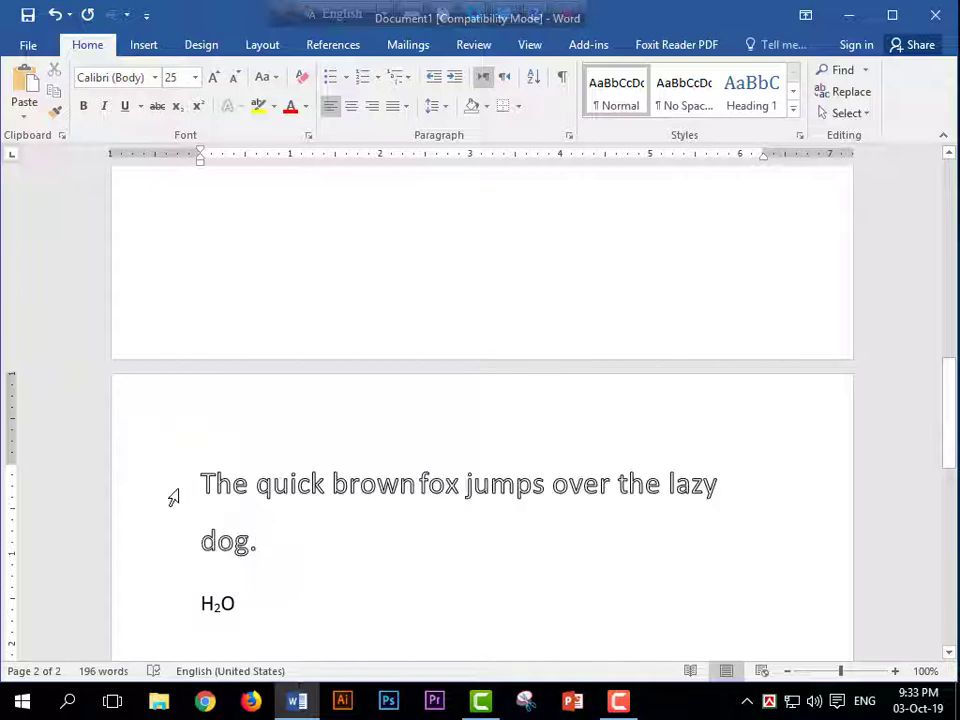
# Replace the sentence with the word 'Habibullah'.
pyautogui.click(172, 510)
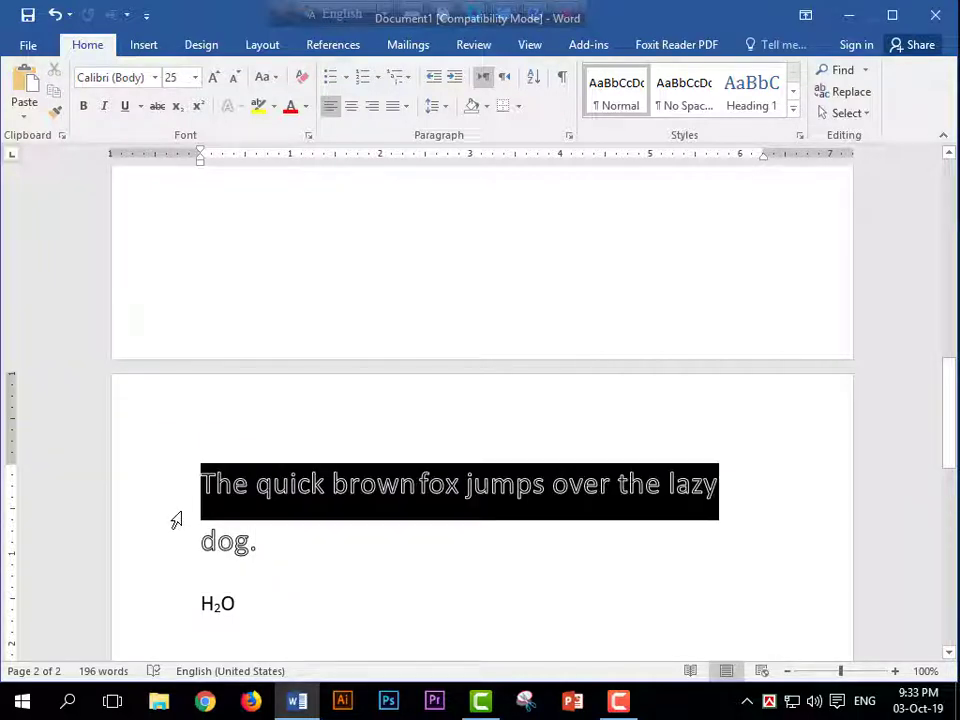
pyautogui.doubleClick(176, 493)
pyautogui.write('H')
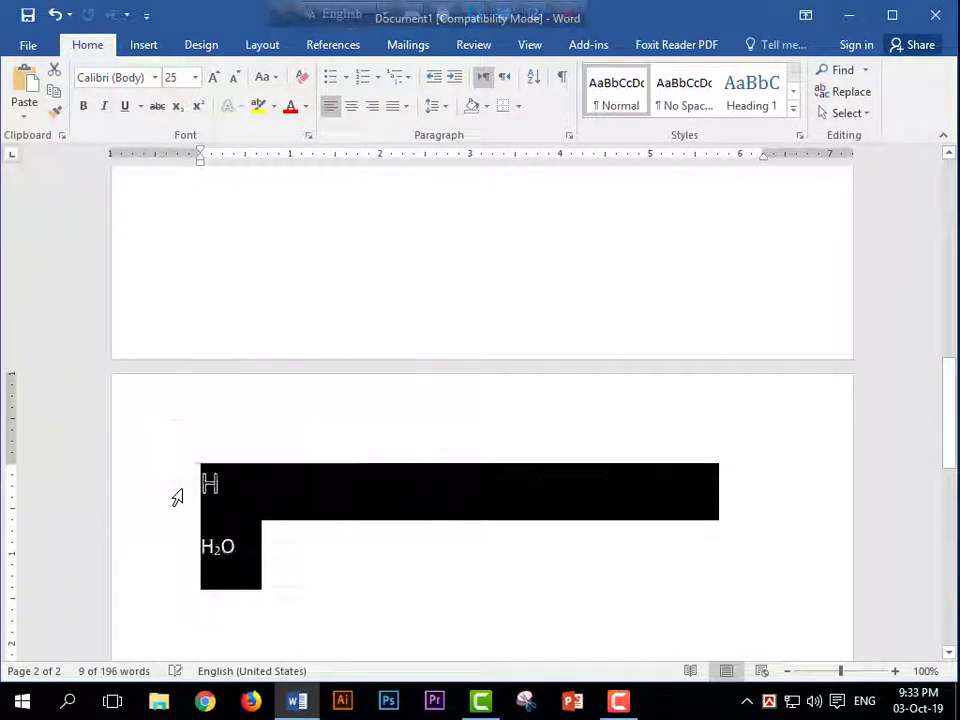
pyautogui.write('abob')
pyautogui.press('BackSpace')
pyautogui.press('BackSpace')
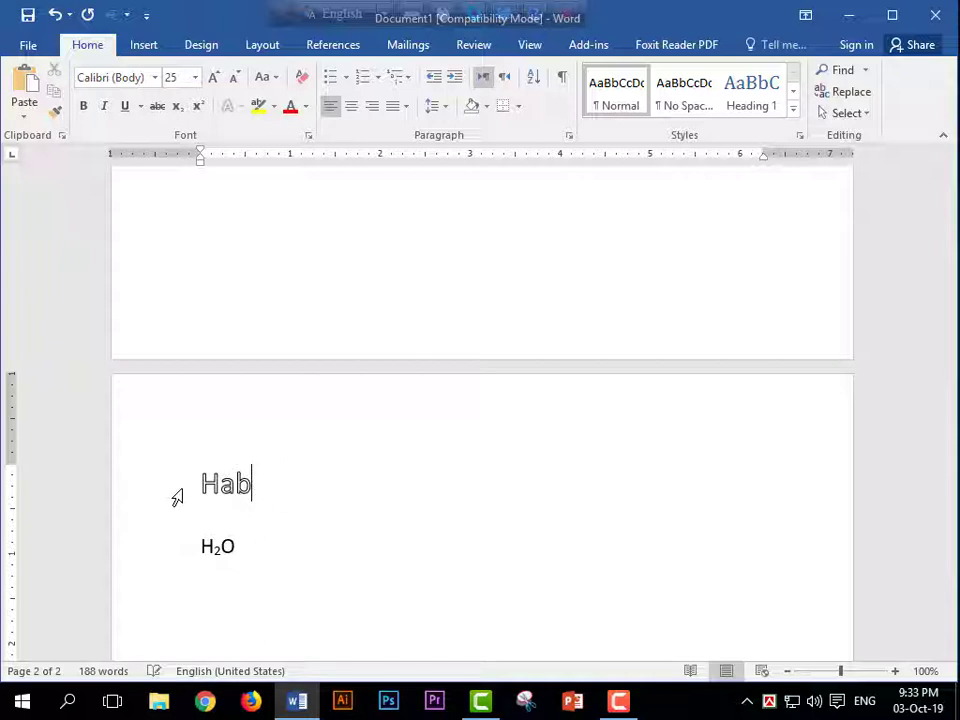
pyautogui.write('ibullah')
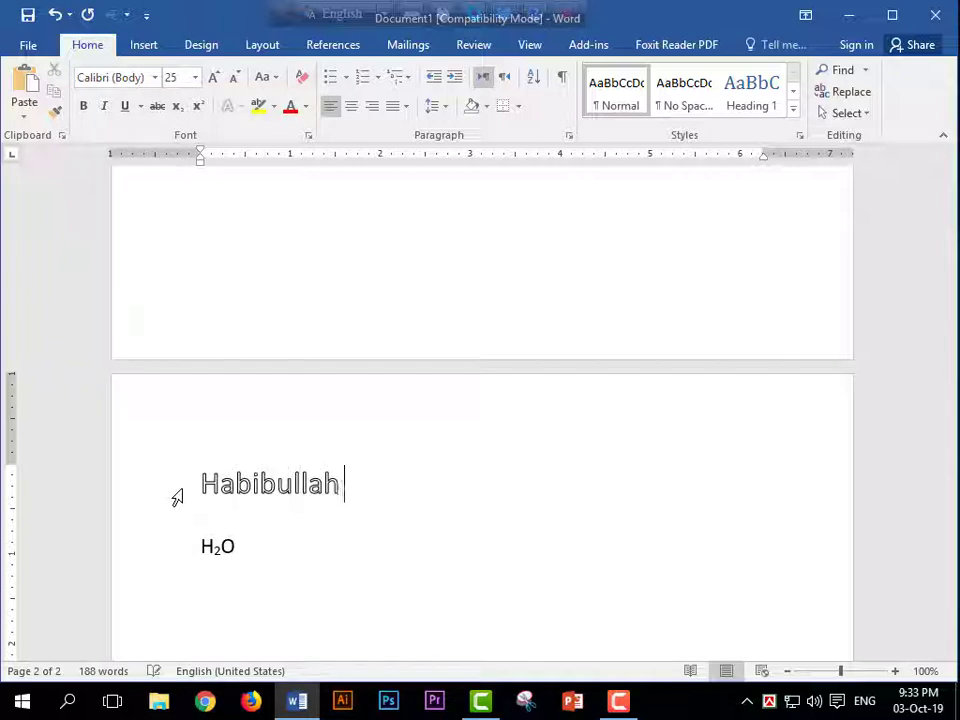
# Centre Habibullah and enlarge it to size 40.
pyautogui.click(165, 487)
pyautogui.hotkey('ctrl', 'e')
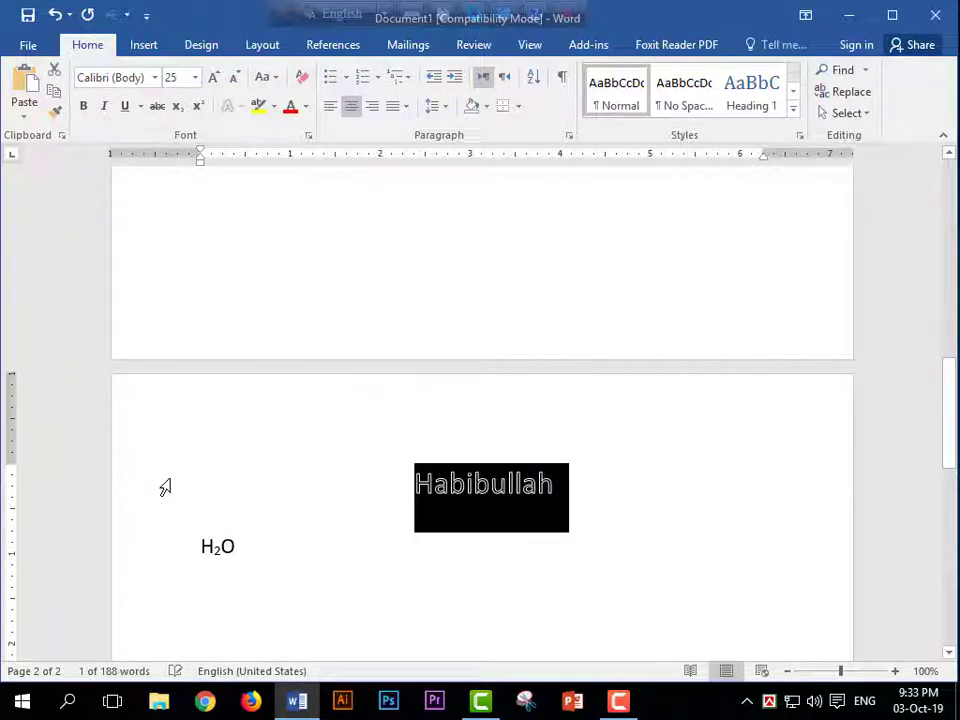
pyautogui.hotkey('ctrl', ']')
pyautogui.hotkey('ctrl', ']')
pyautogui.hotkey('ctrl', ']')
pyautogui.hotkey('ctrl', ']')
pyautogui.hotkey('ctrl', ']')
pyautogui.hotkey('ctrl', ']')
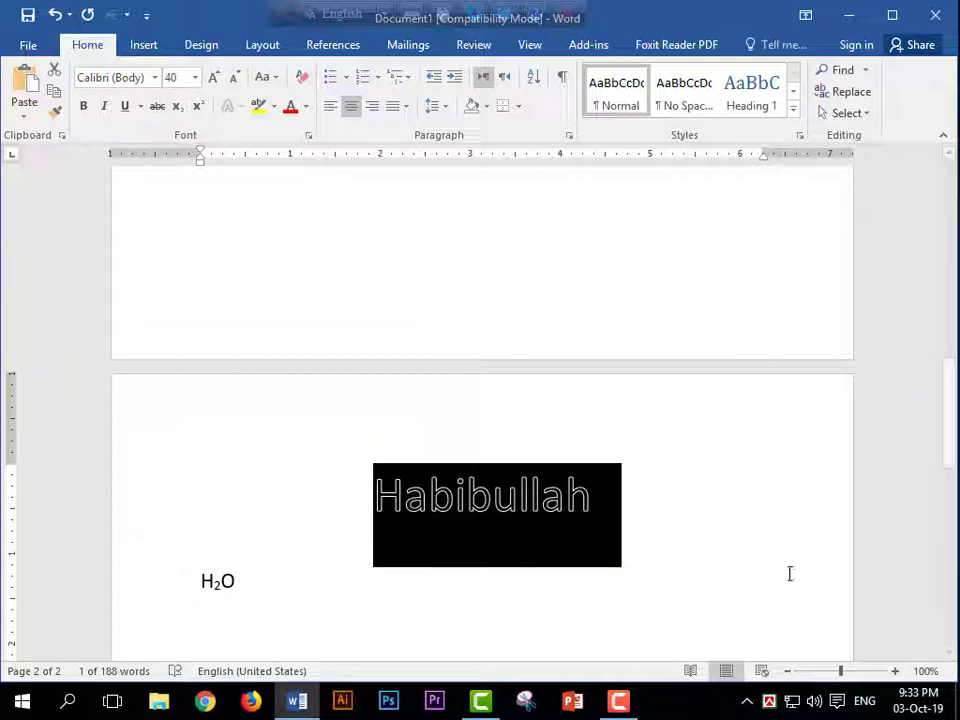
pyautogui.click(649, 553)
# Select Habibullah and try the outline and shadow effects in the Font dialog.
pyautogui.hotkey('shift', 'Home')
pyautogui.hotkey('ctrl', 'd')
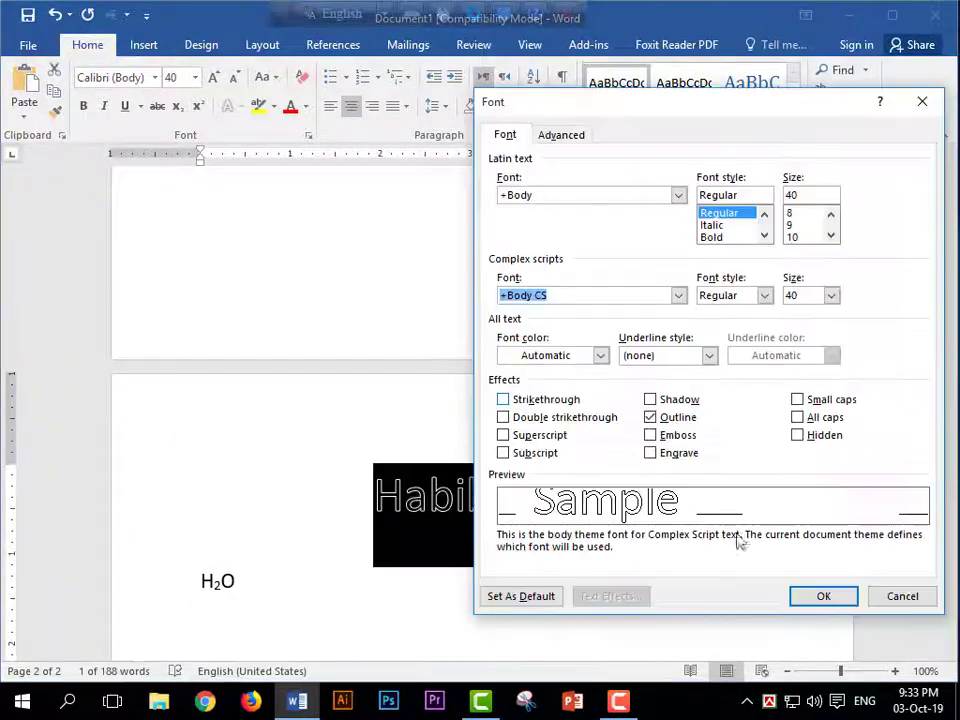
pyautogui.moveTo(643, 105); pyautogui.dragTo(705, 119)
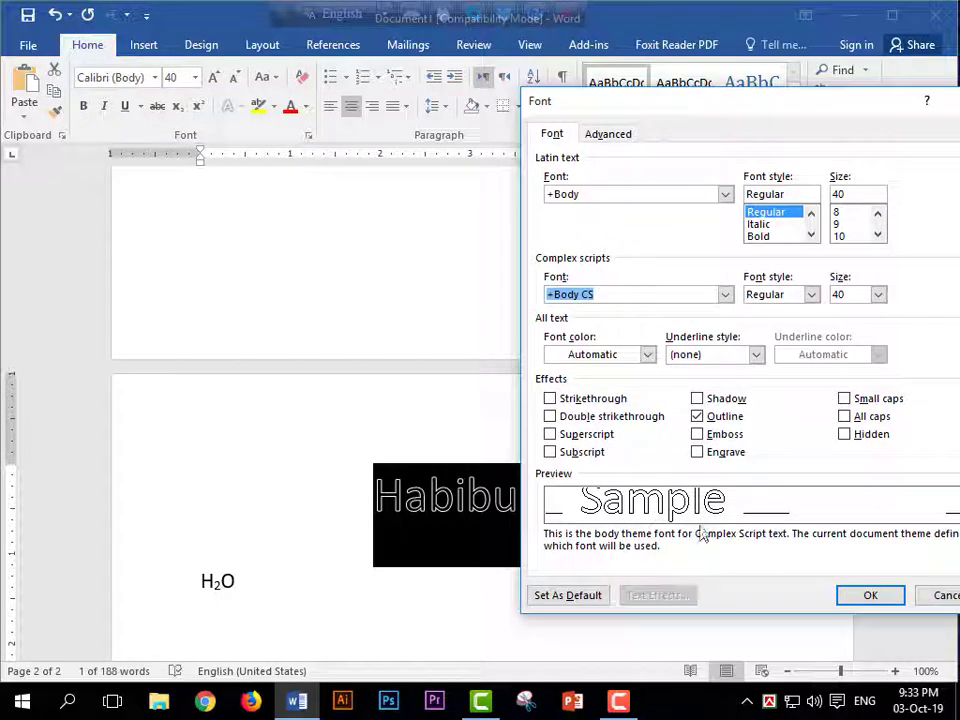
pyautogui.click(697, 418)
pyautogui.click(697, 418)
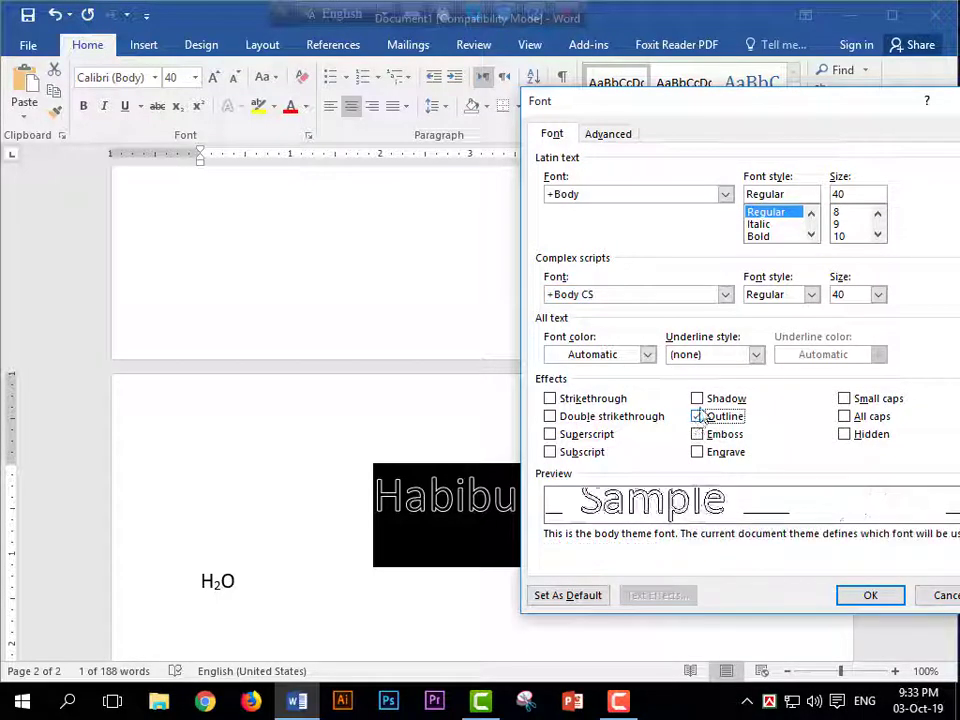
pyautogui.click(697, 399)
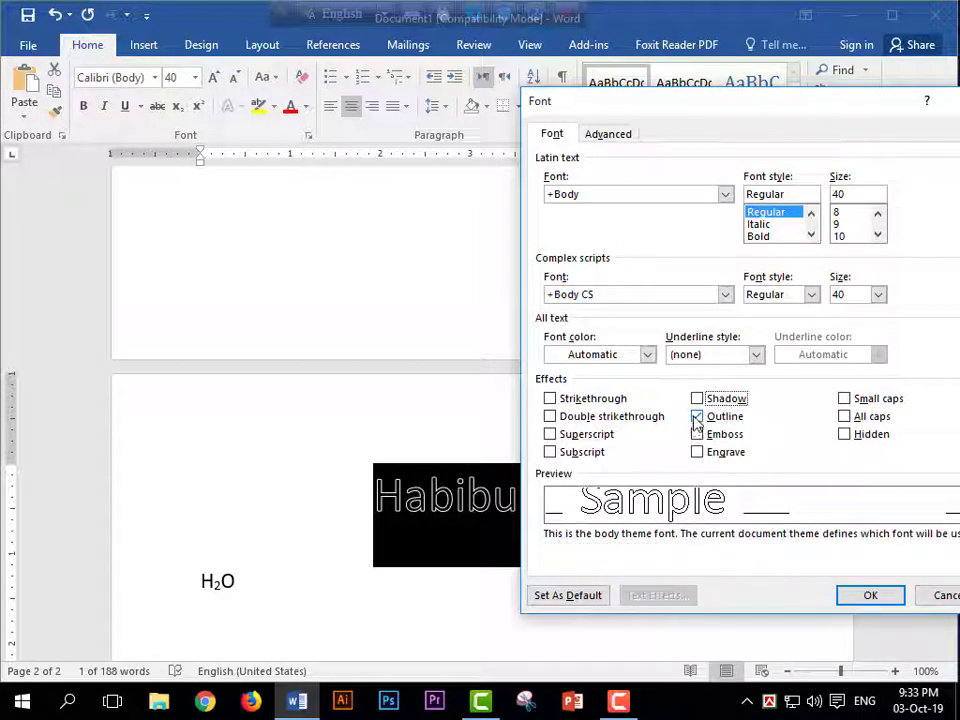
pyautogui.click(697, 417)
pyautogui.click(697, 399)
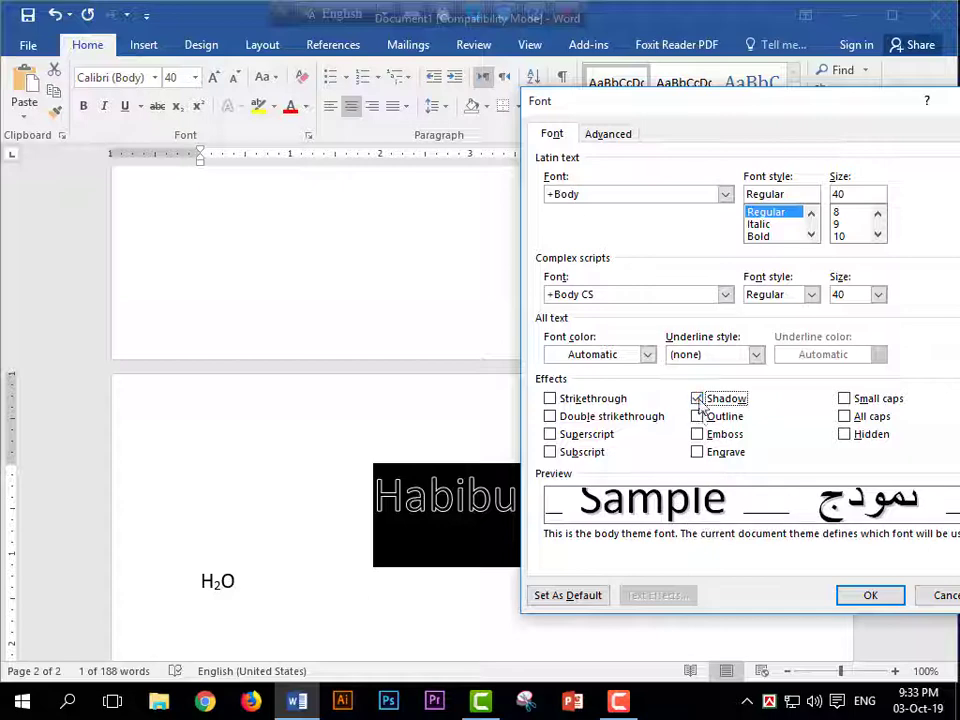
# Apply the Engrave effect to Habibullah instead of emboss.
pyautogui.click(698, 436)
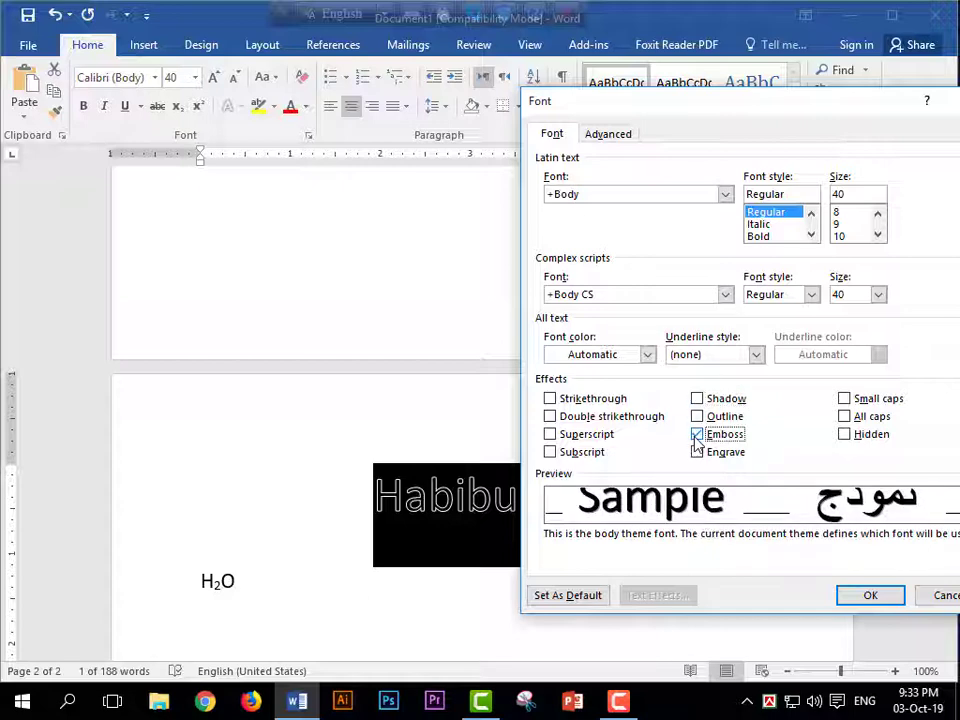
pyautogui.click(698, 452)
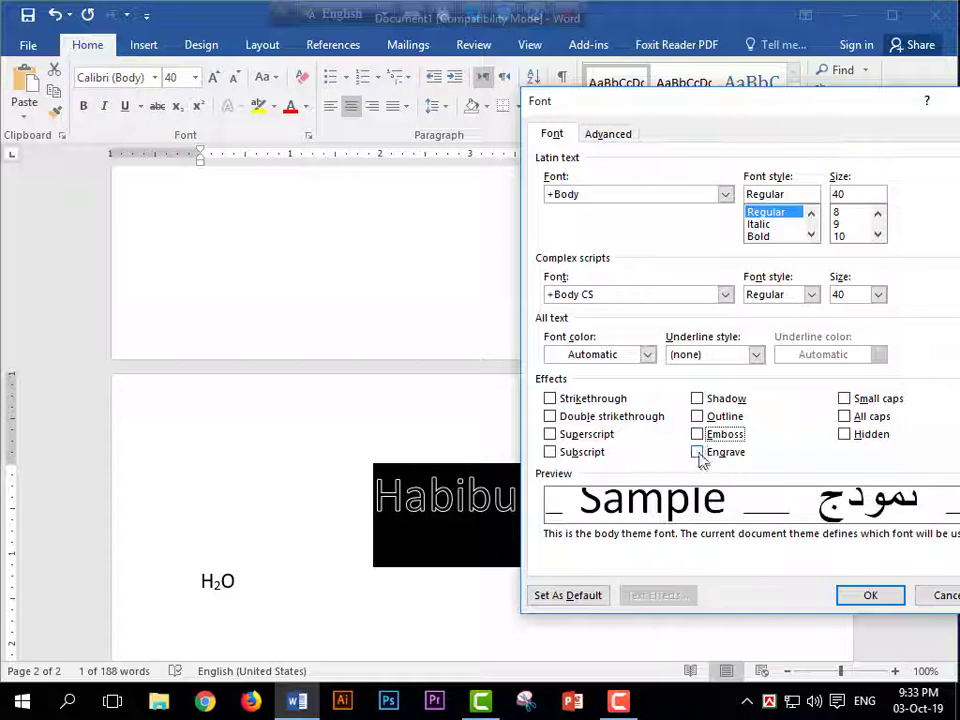
pyautogui.click(698, 452)
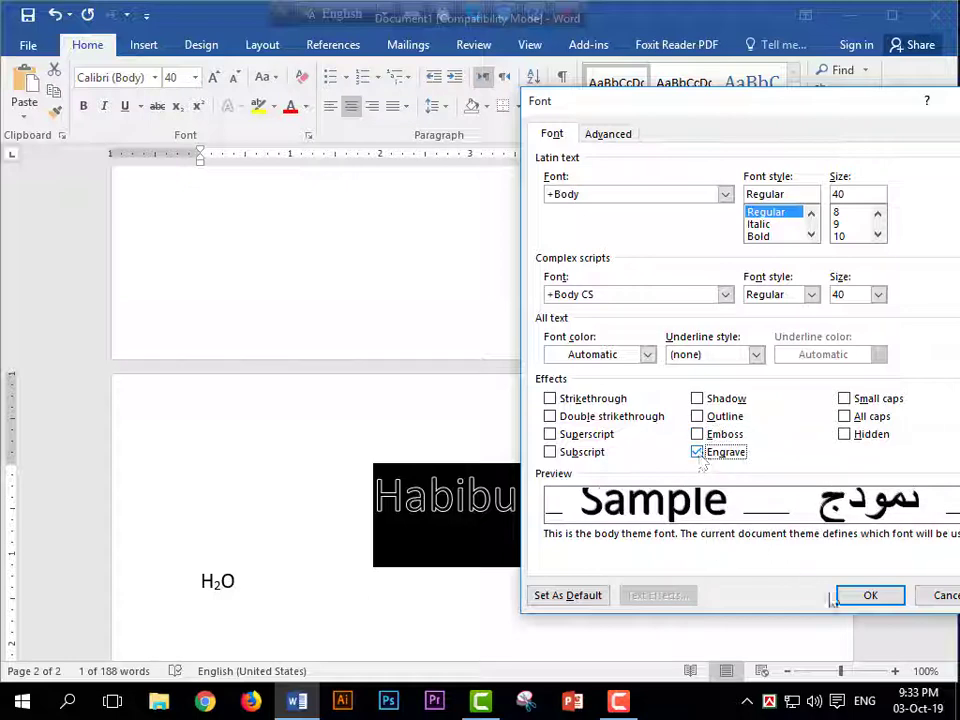
pyautogui.click(870, 596)
pyautogui.click(564, 537)
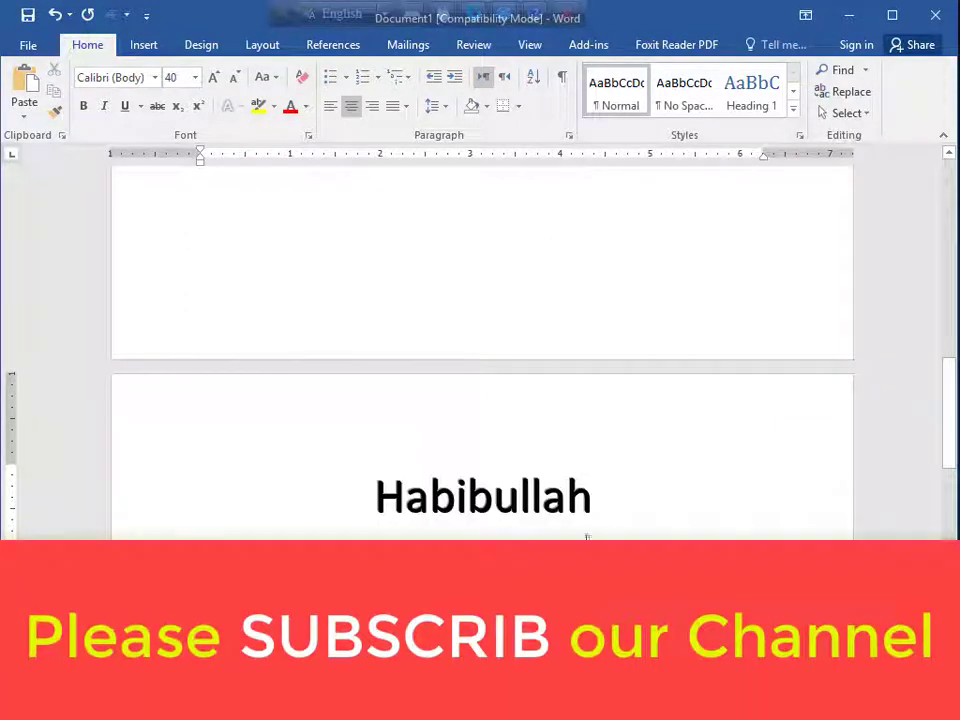
# Select the whole word Habibullah and check Small caps in the Font dialog.
pyautogui.moveTo(362, 491); pyautogui.dragTo(624, 497)
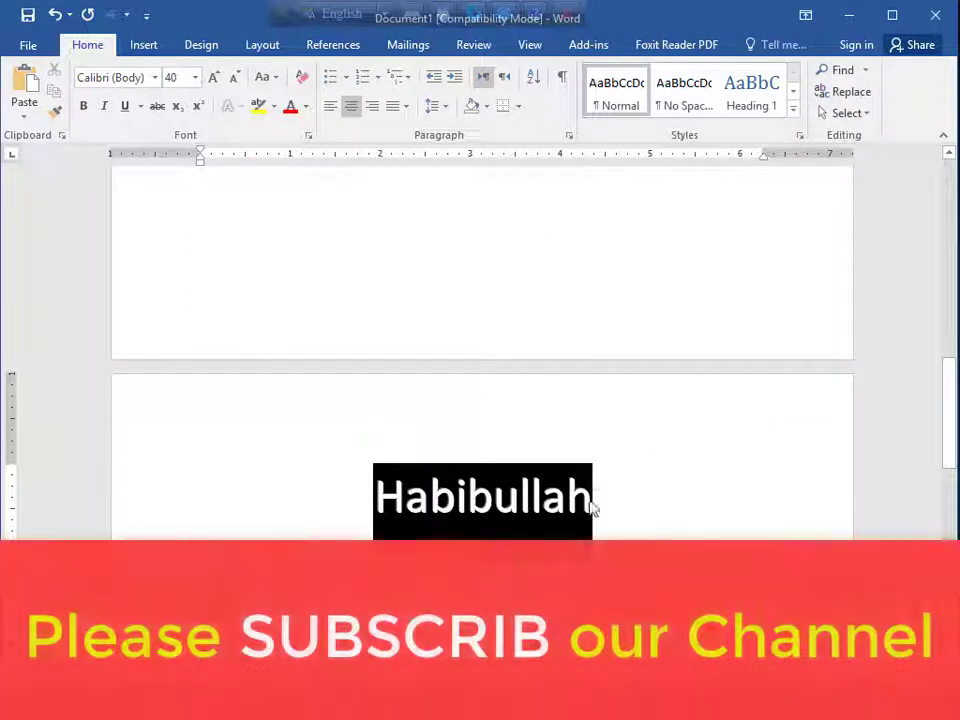
pyautogui.click(308, 135)
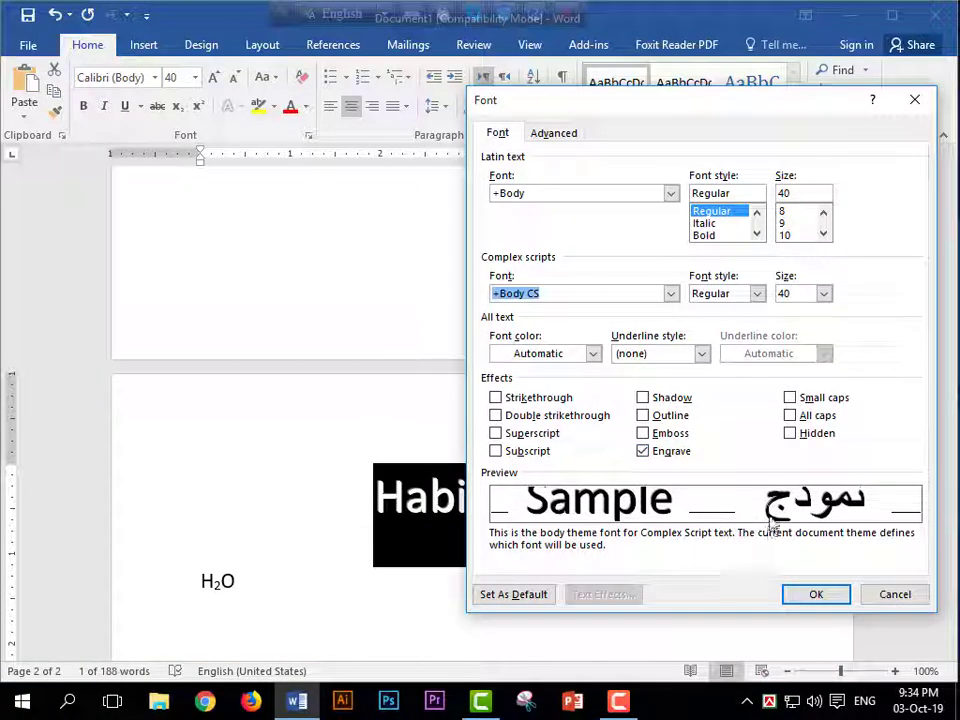
pyautogui.click(790, 397)
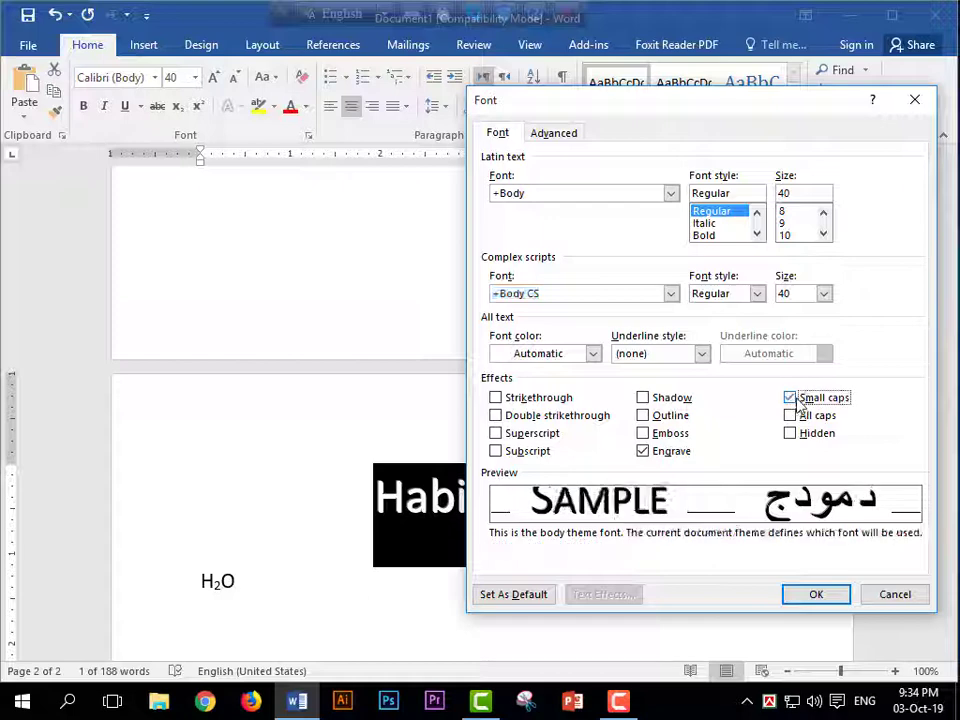
# Apply small caps to Habibullah, then select the letters after the initial H.
pyautogui.click(817, 597)
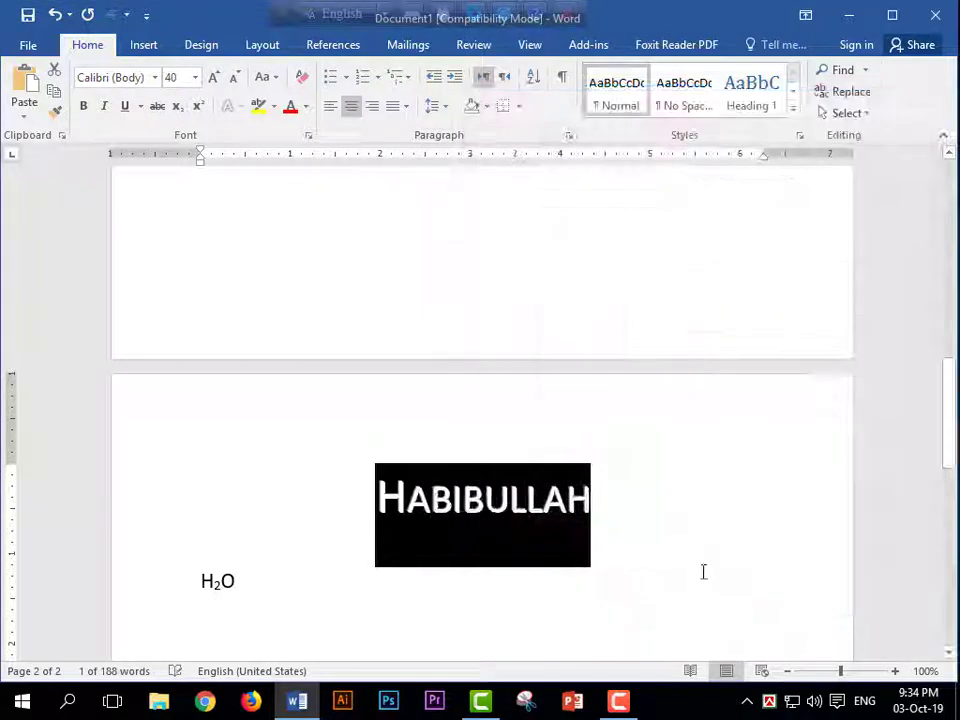
pyautogui.moveTo(378, 500); pyautogui.dragTo(428, 540)
pyautogui.click(437, 541)
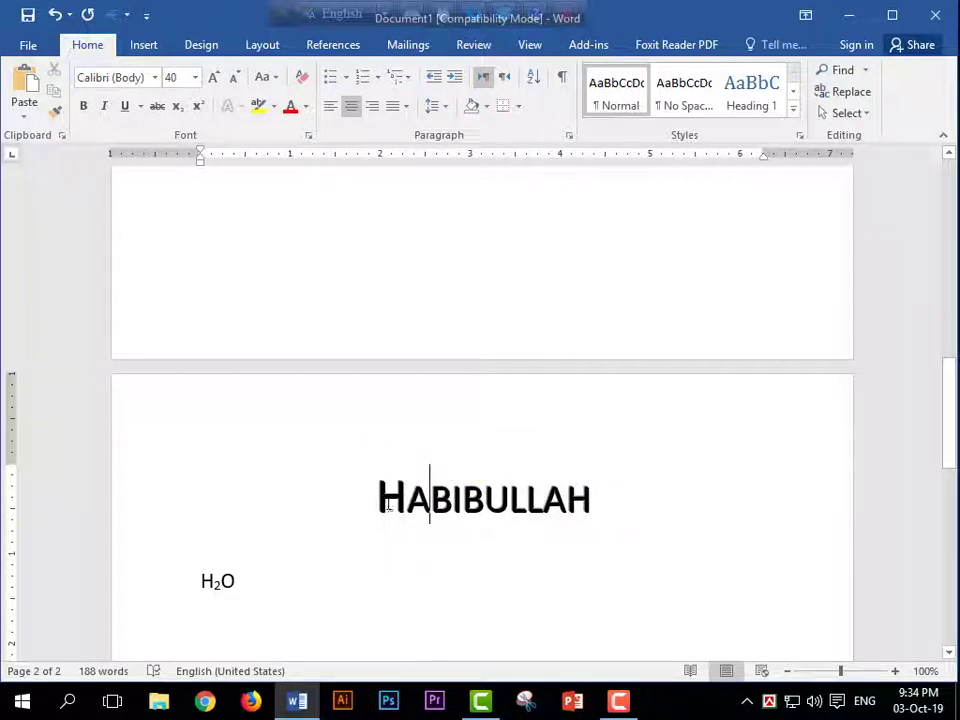
pyautogui.moveTo(407, 505); pyautogui.dragTo(531, 521)
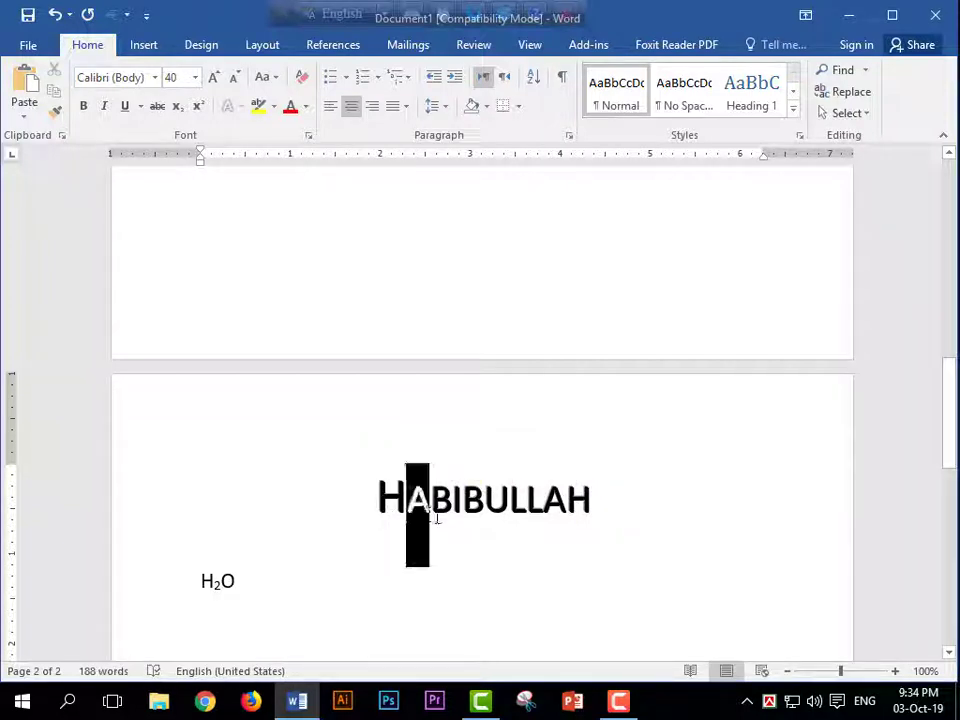
pyautogui.moveTo(377, 500); pyautogui.dragTo(401, 505)
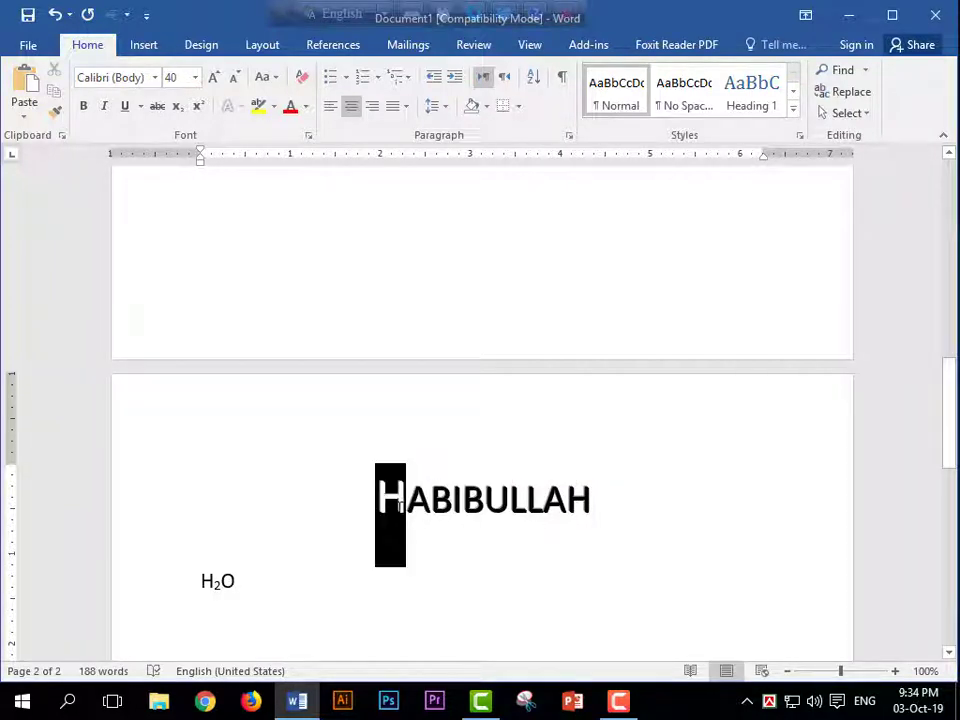
pyautogui.click(450, 505)
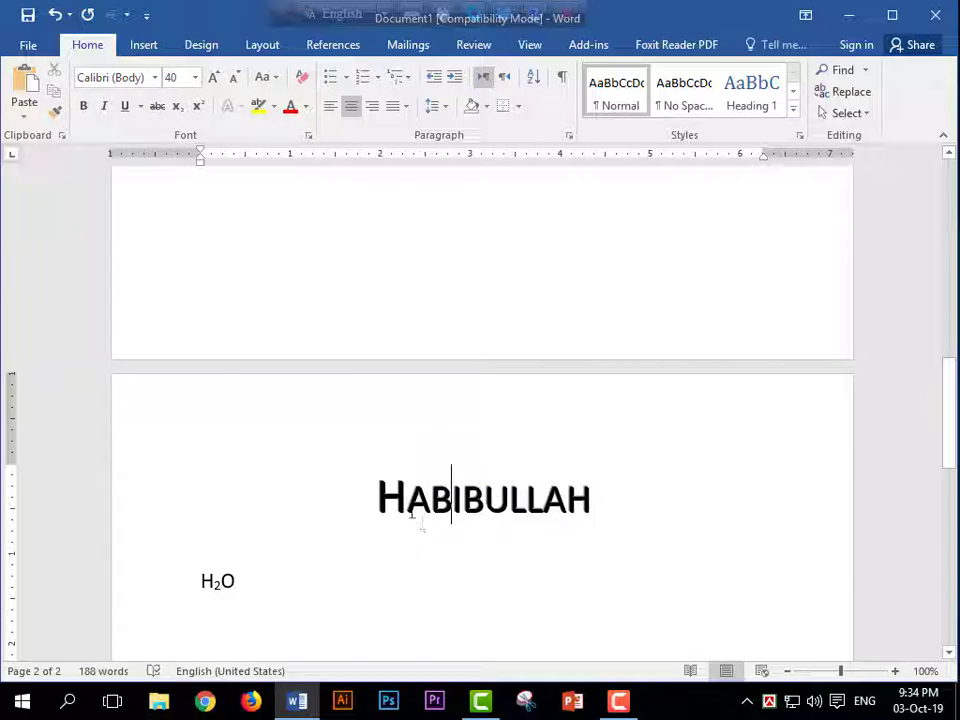
pyautogui.moveTo(407, 500); pyautogui.dragTo(596, 515)
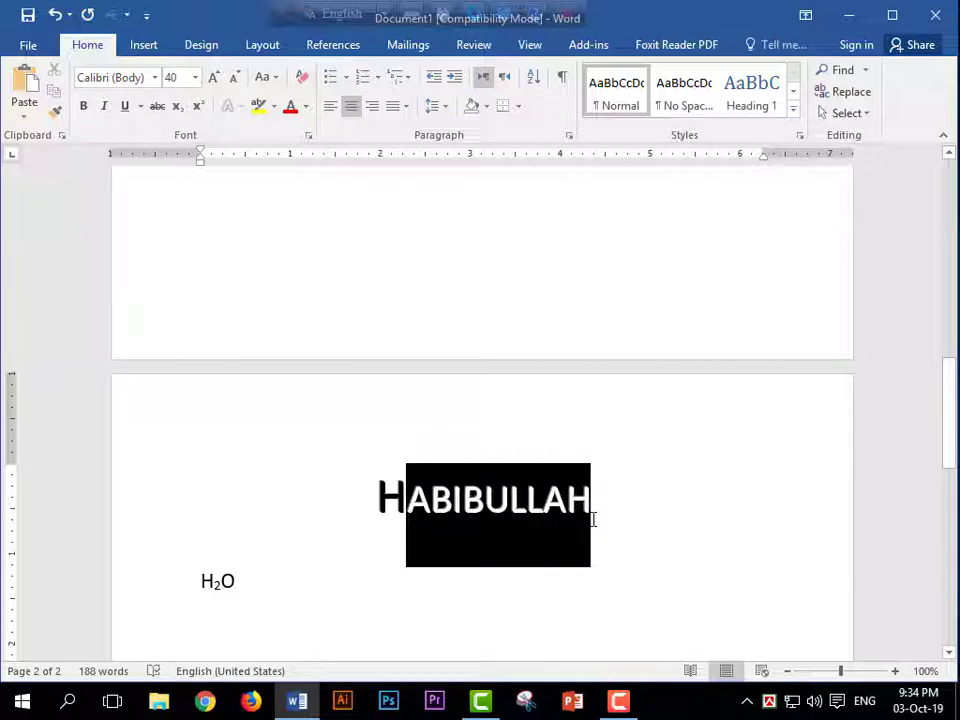
# Set the letters after the H to All caps instead of small caps.
pyautogui.hotkey('ctrl', 'd')
pyautogui.moveTo(700, 107); pyautogui.dragTo(739, 160)
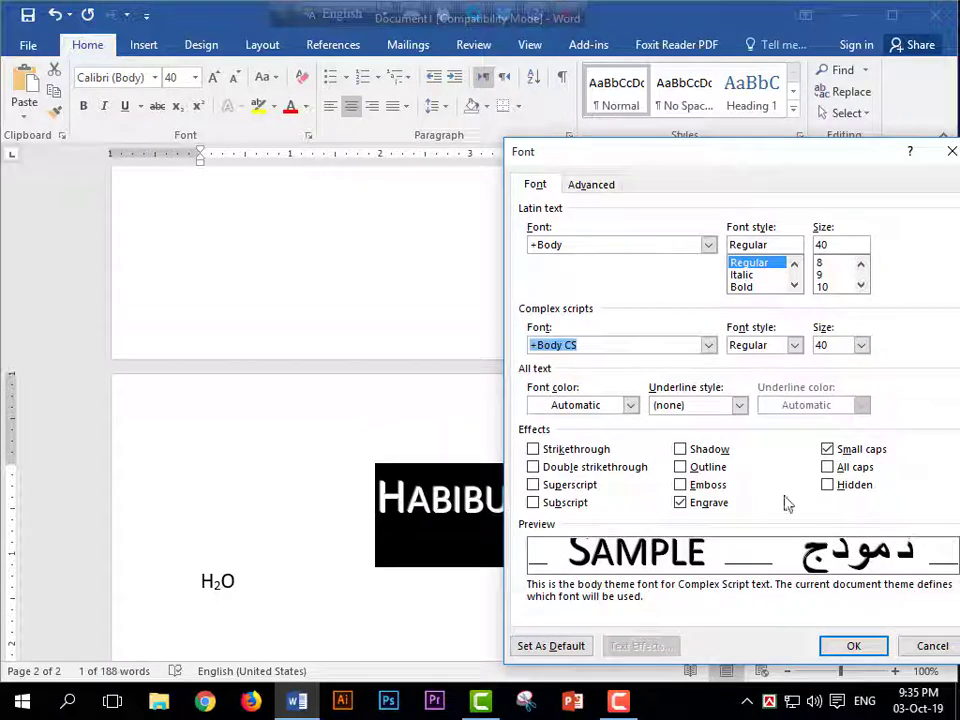
pyautogui.click(827, 469)
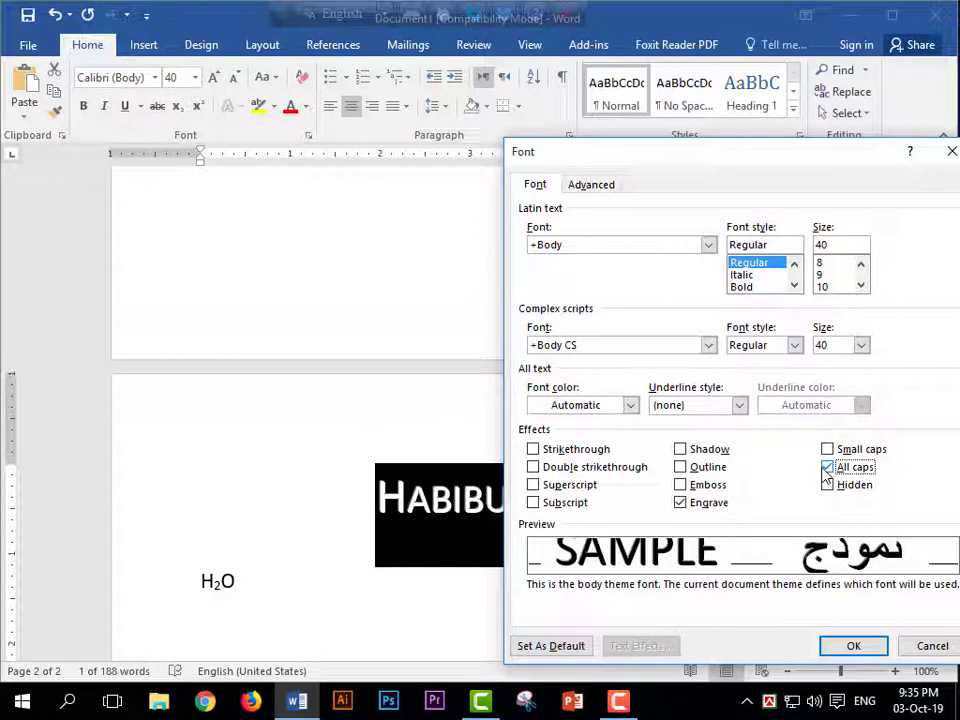
pyautogui.click(852, 645)
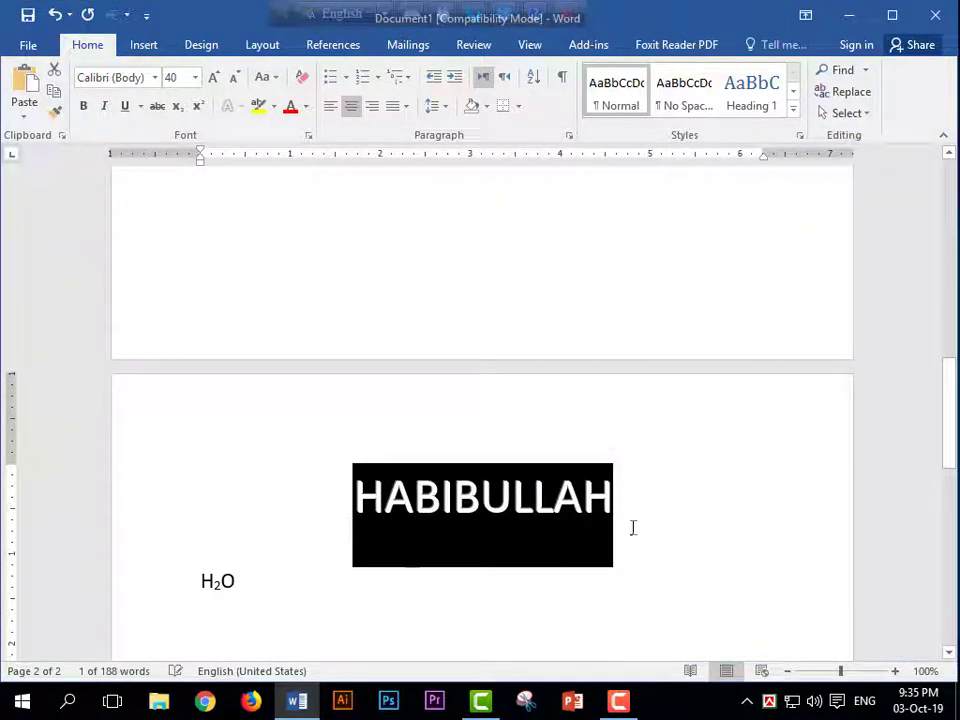
pyautogui.click(632, 527)
# Turn off All caps on the Habibullah line and format it as Hidden.
pyautogui.press('Home')
pyautogui.hotkey('shift', 'Down')
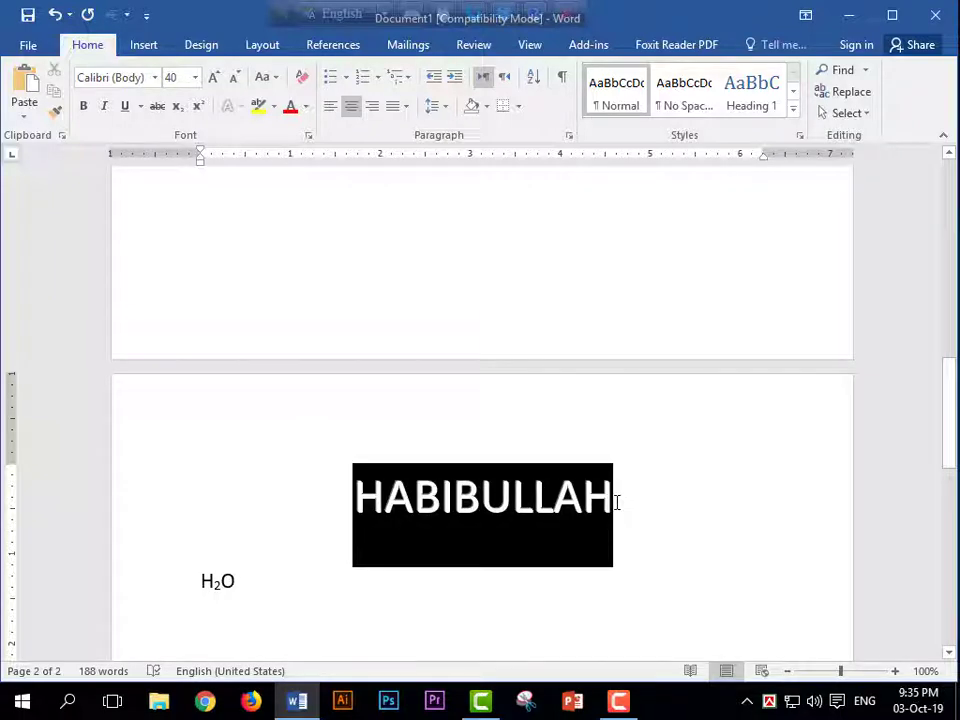
pyautogui.click(308, 135)
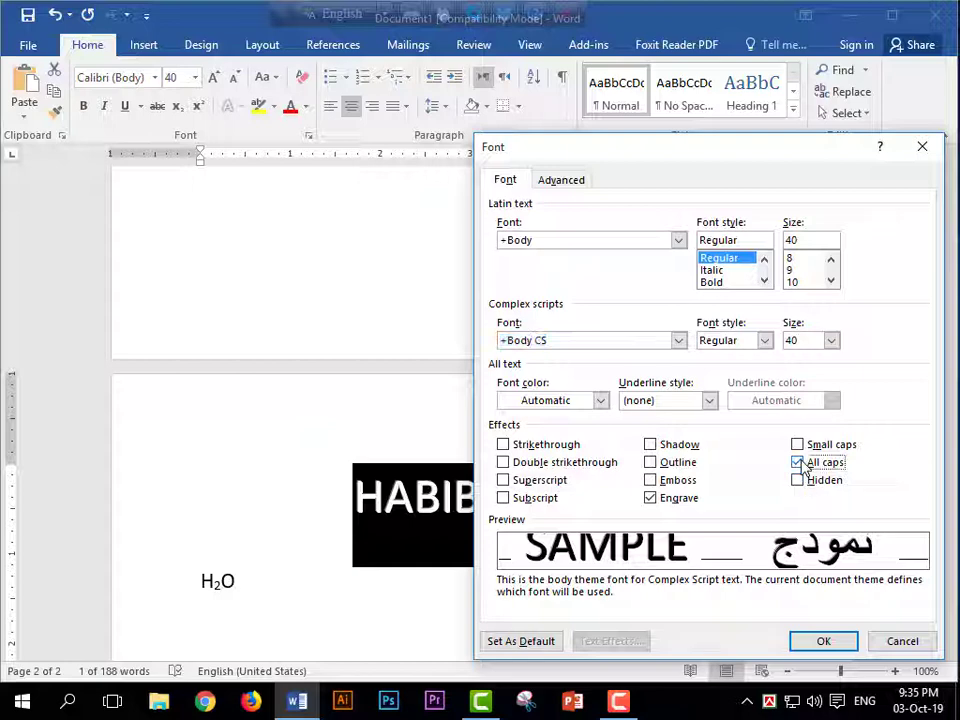
pyautogui.click(798, 462)
pyautogui.click(797, 480)
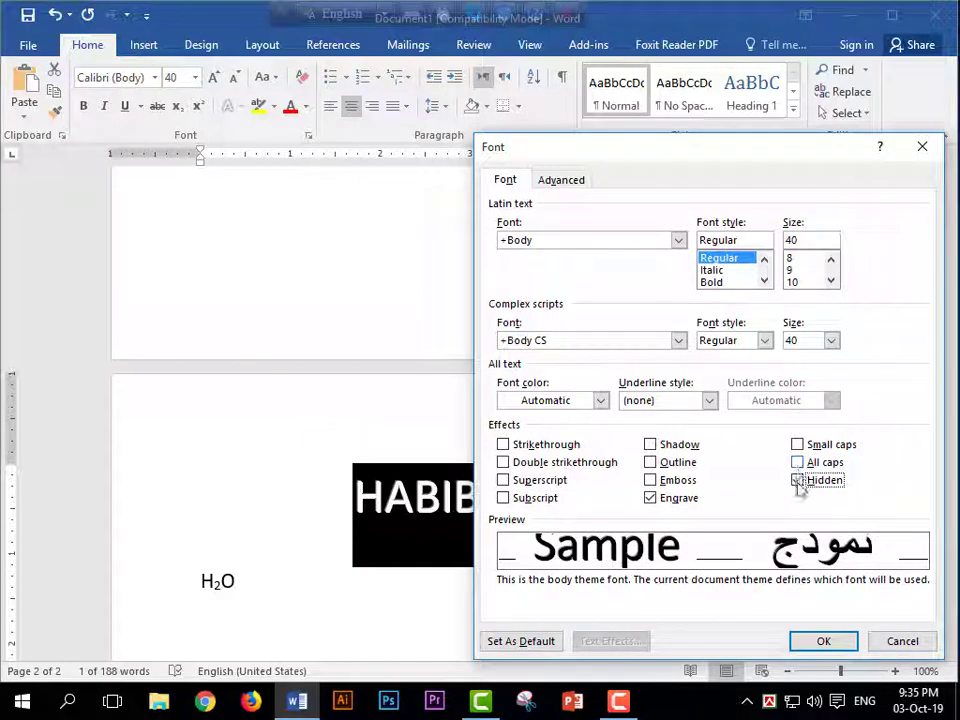
pyautogui.click(821, 640)
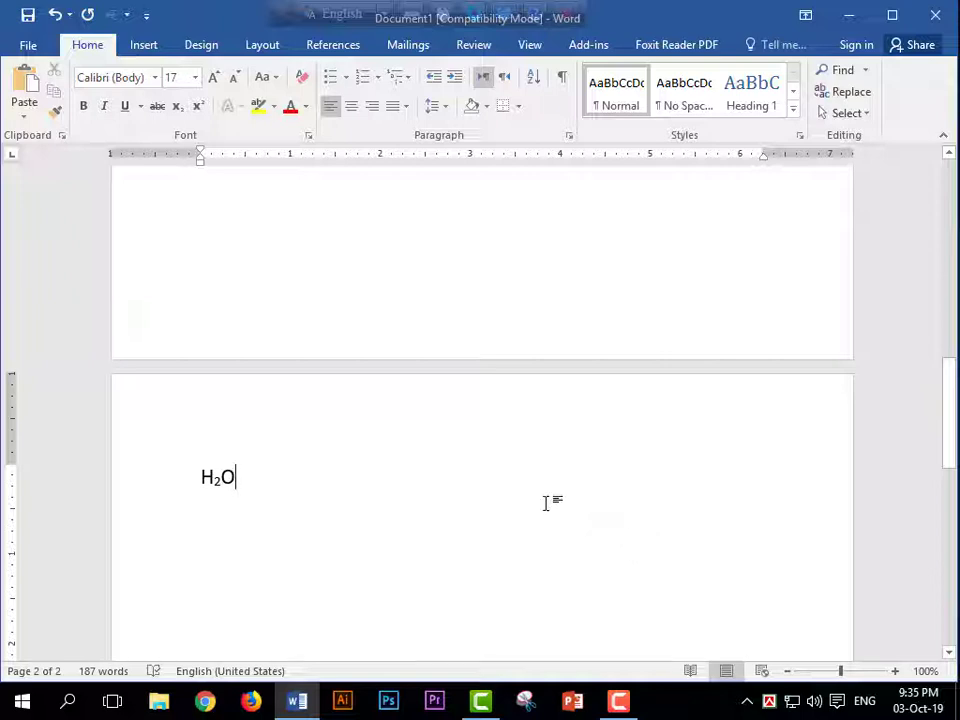
# Select all text and clear the Hidden setting so Habibullah reappears.
pyautogui.scroll(-2, 268, 409)
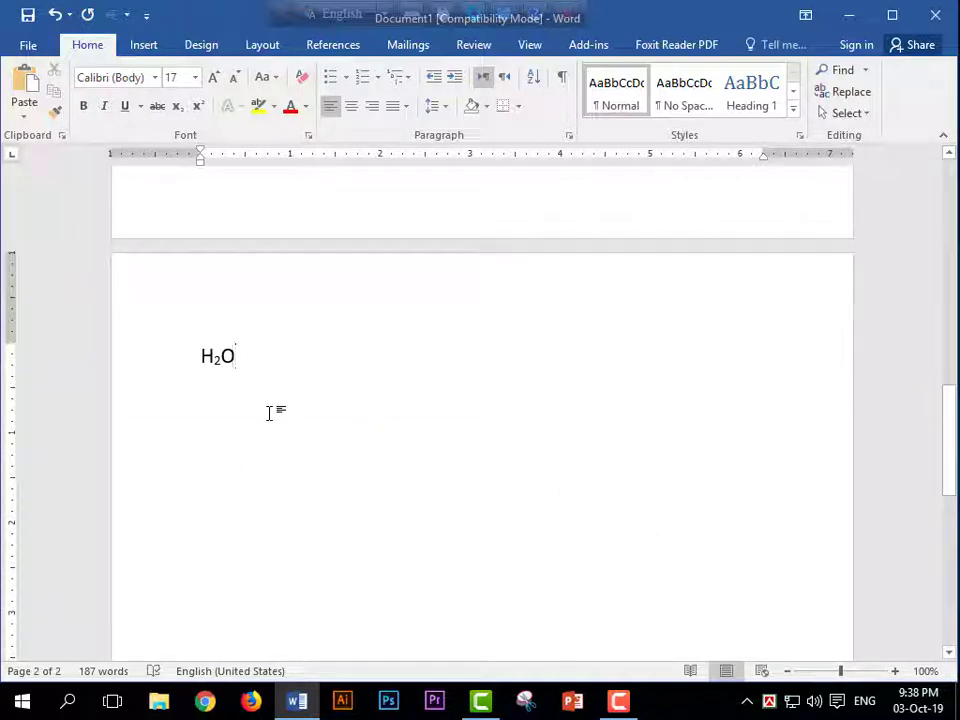
pyautogui.hotkey('ctrl', 'a')
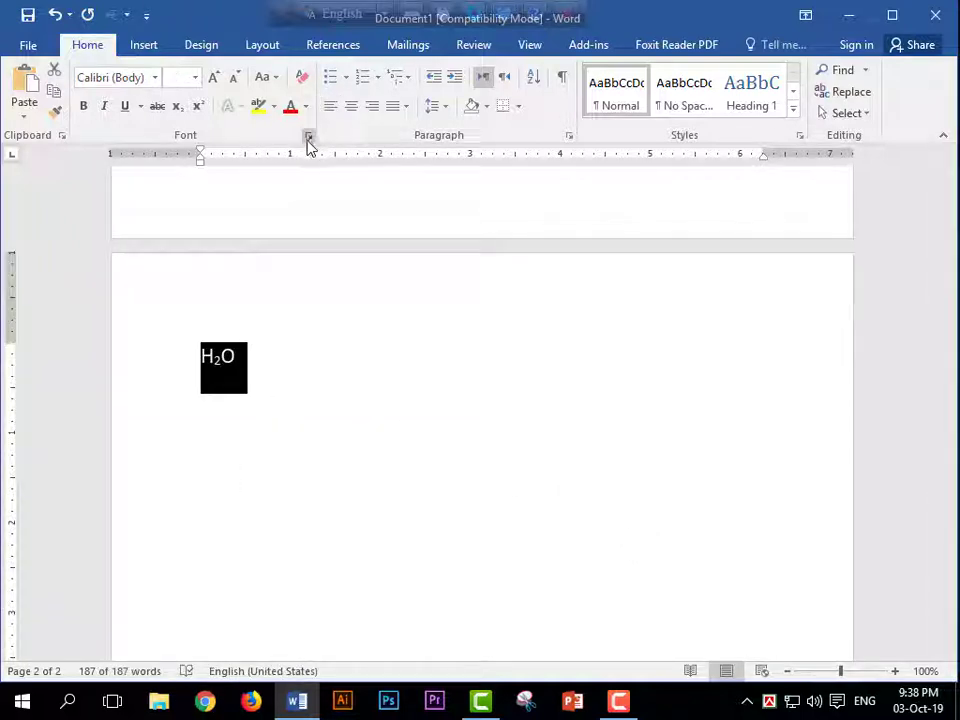
pyautogui.click(308, 136)
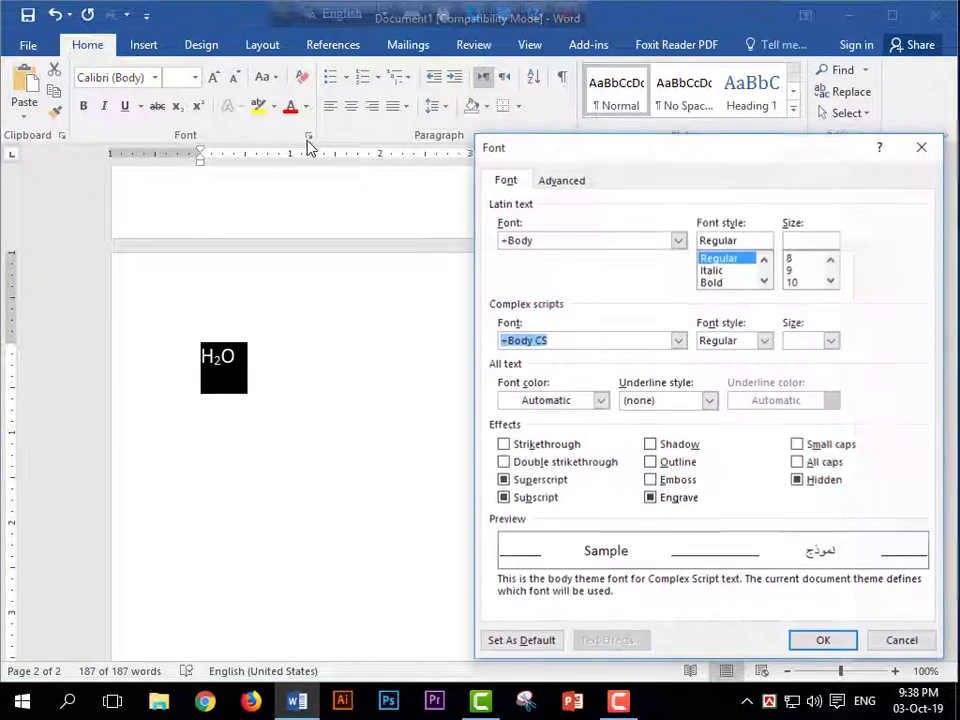
pyautogui.click(797, 480)
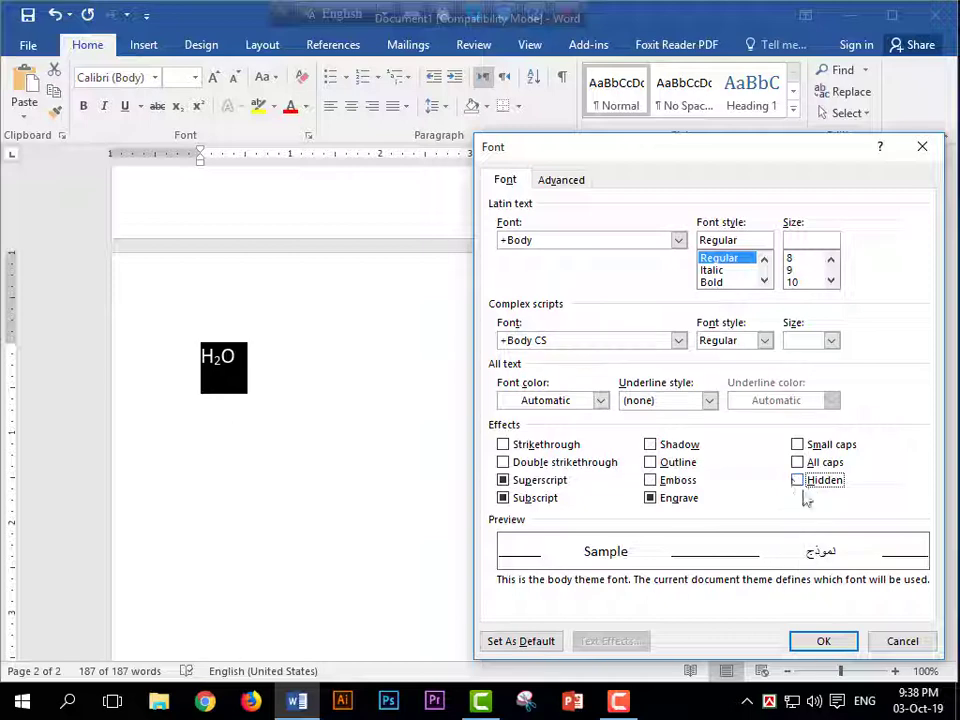
pyautogui.click(822, 640)
pyautogui.click(495, 497)
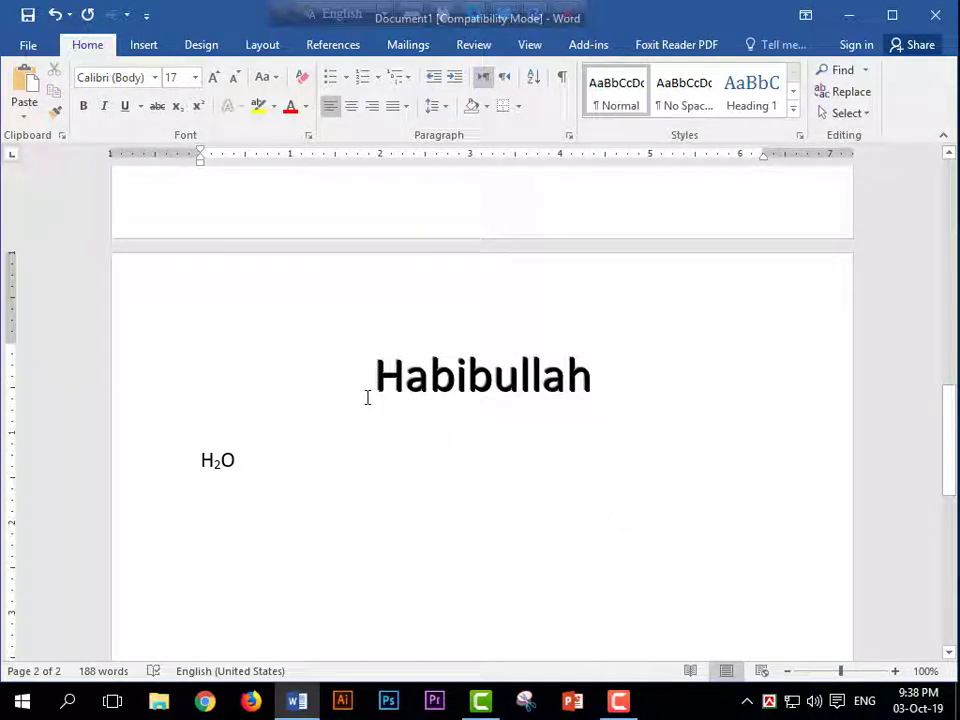
pyautogui.moveTo(367, 394)
pyautogui.mouseDown()
pyautogui.moveTo(569, 360)
pyautogui.moveTo(613, 386)
pyautogui.mouseUp()
# Set Habibullah's character scale to 200% on the Advanced tab, then reopen the Scale list.
pyautogui.click(574, 493)
pyautogui.moveTo(365, 410); pyautogui.dragTo(625, 400)
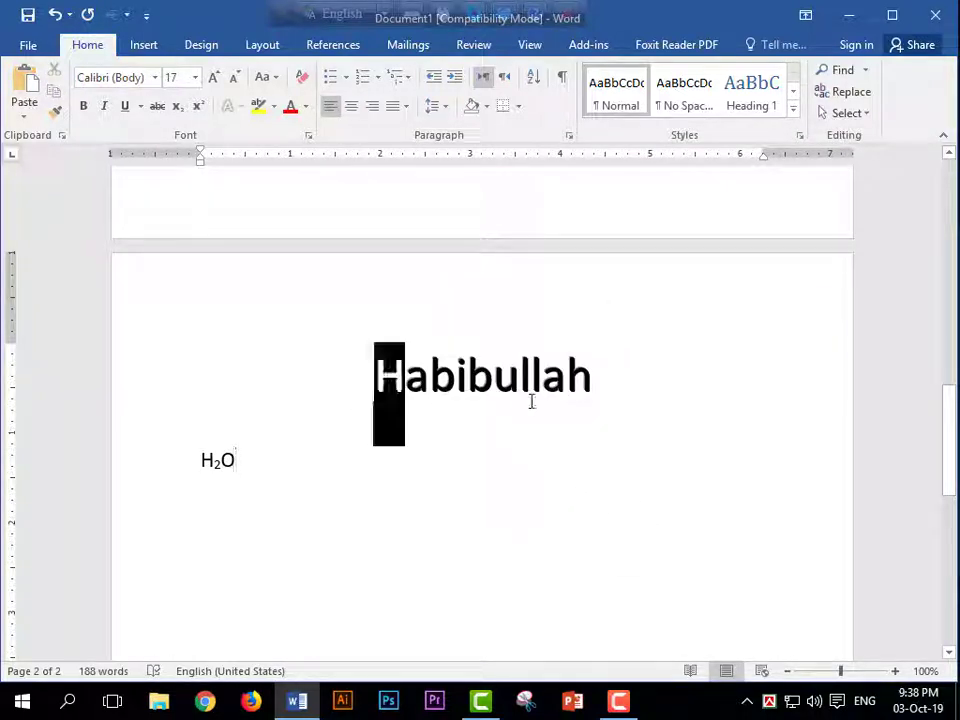
pyautogui.click(309, 137)
pyautogui.click(487, 157)
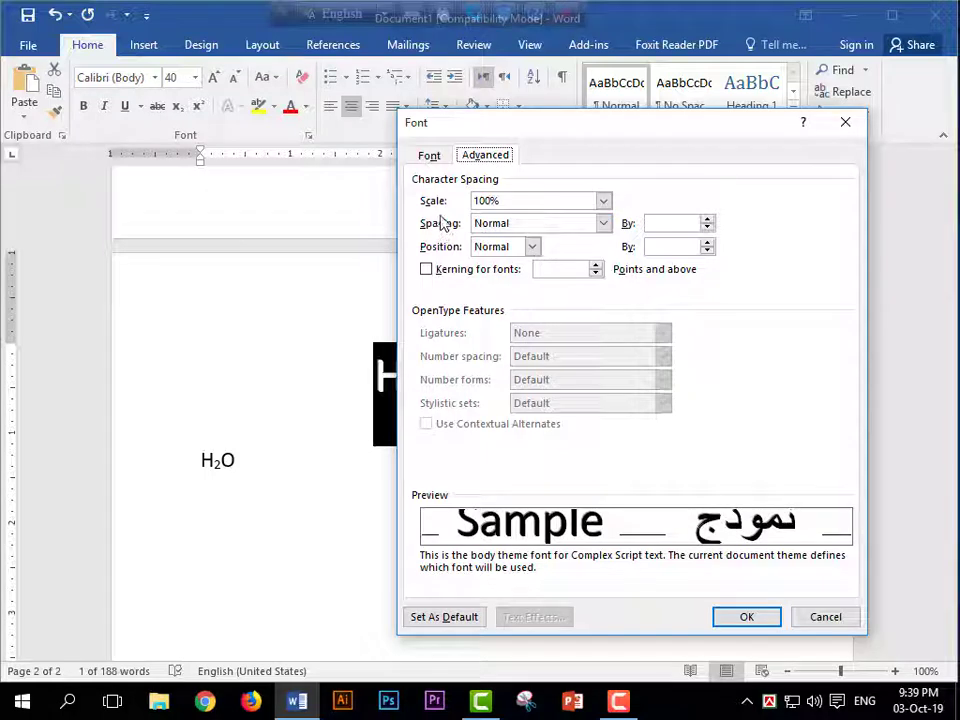
pyautogui.click(510, 201)
pyautogui.click(508, 216)
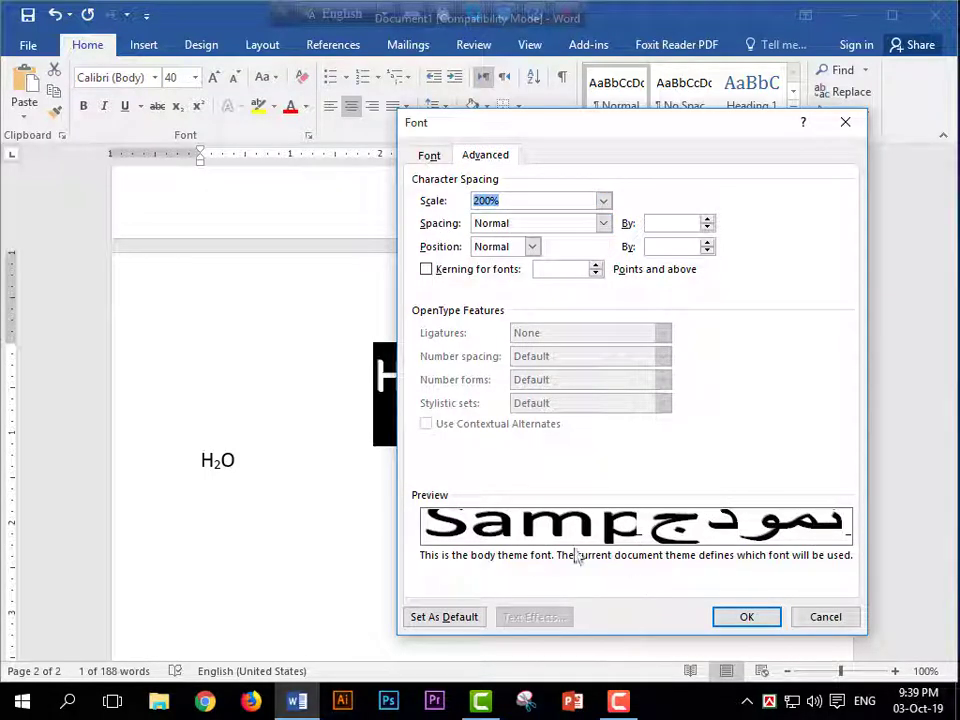
pyautogui.click(530, 201)
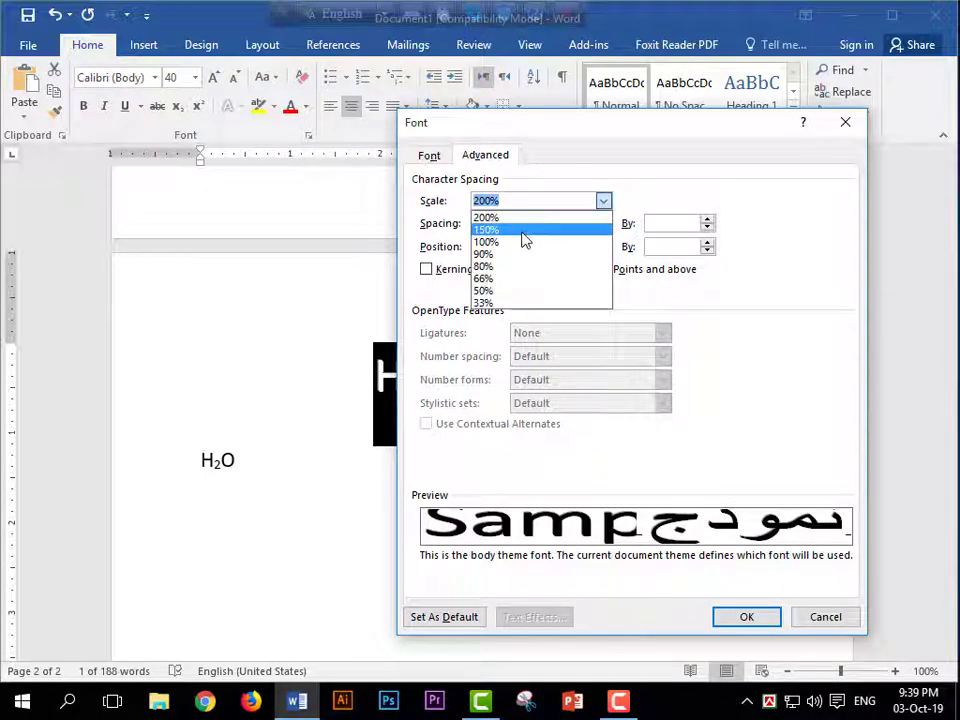
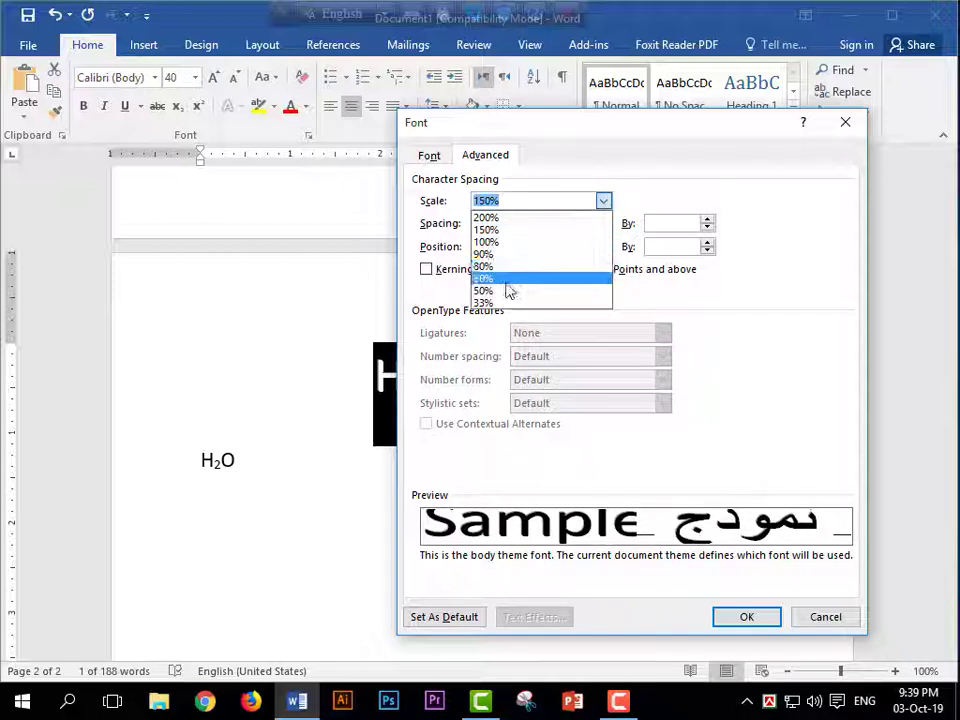
# Try a 66% character scale, then set the Scale back to 100% and move the dialog aside.
pyautogui.click(506, 279)
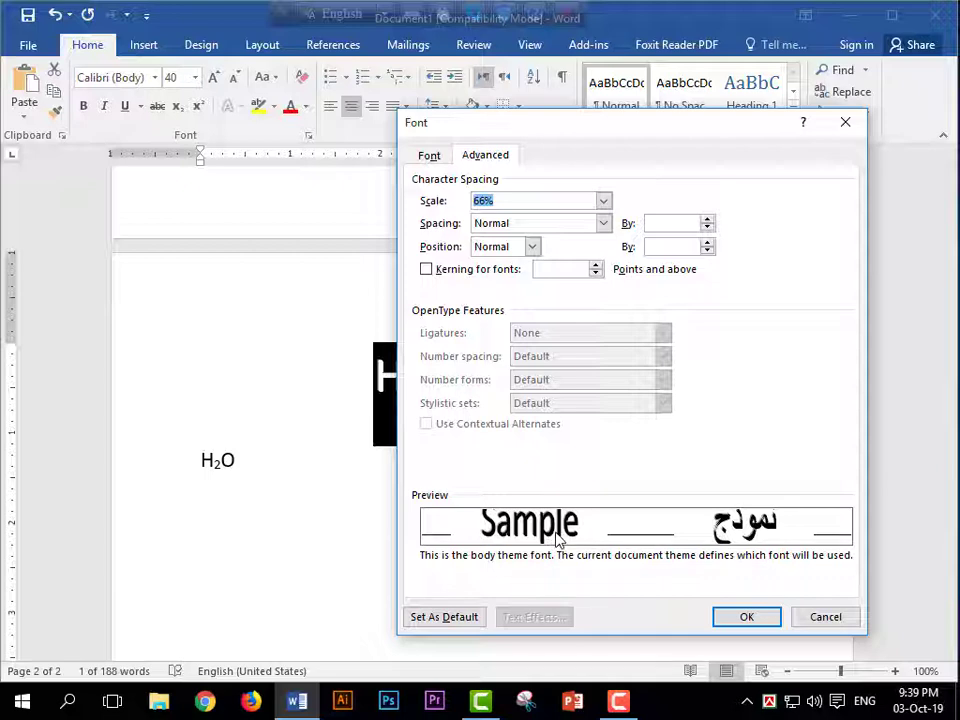
pyautogui.click(604, 202)
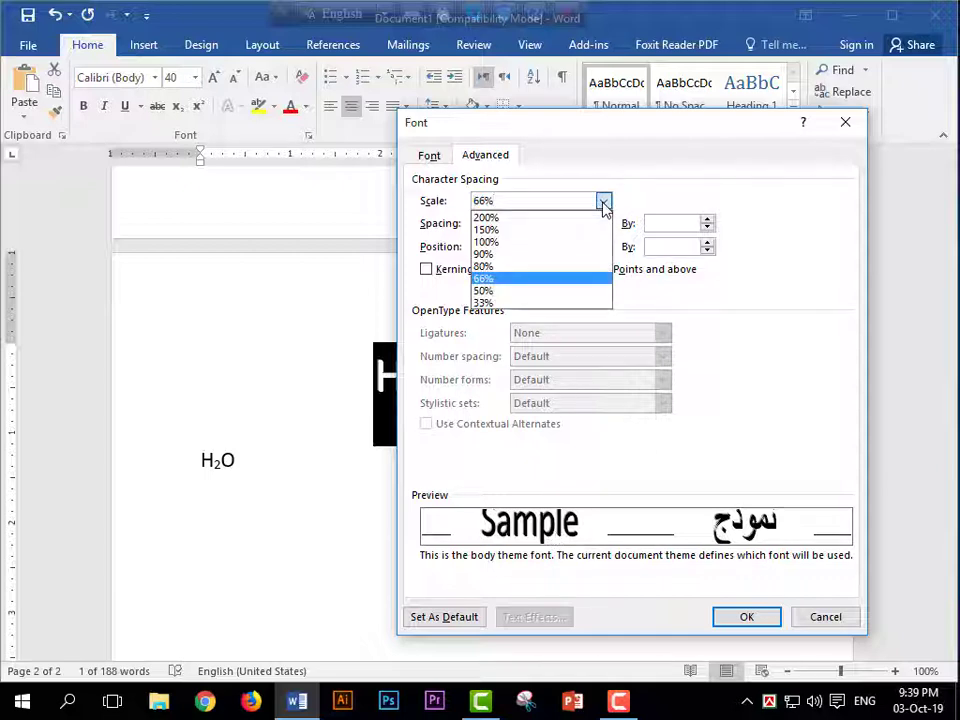
pyautogui.click(509, 245)
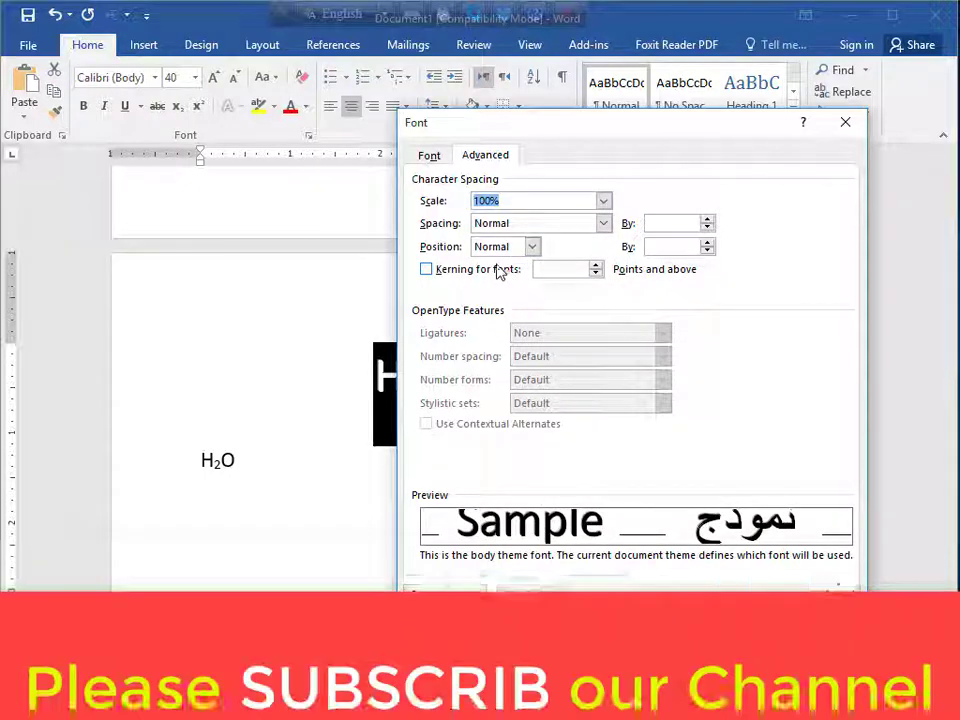
pyautogui.moveTo(618, 122)
pyautogui.mouseDown()
pyautogui.moveTo(658, 77)
pyautogui.moveTo(676, 158)
pyautogui.mouseUp()
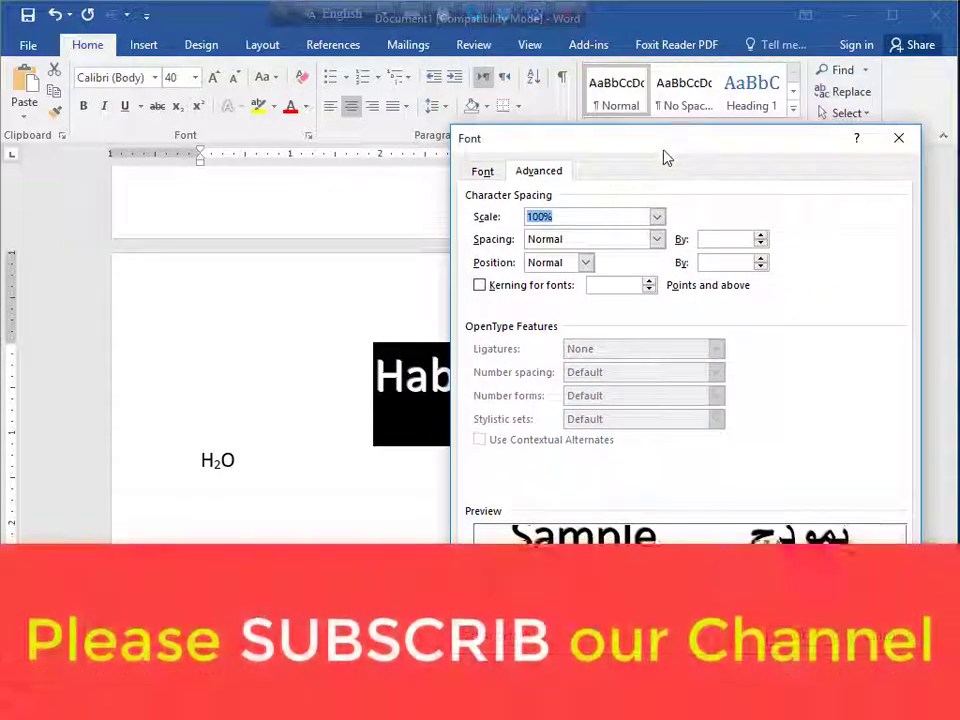
# After trying Condensed, set the heading's spacing to Expanded by 6.7 pt and apply it.
pyautogui.click(657, 240)
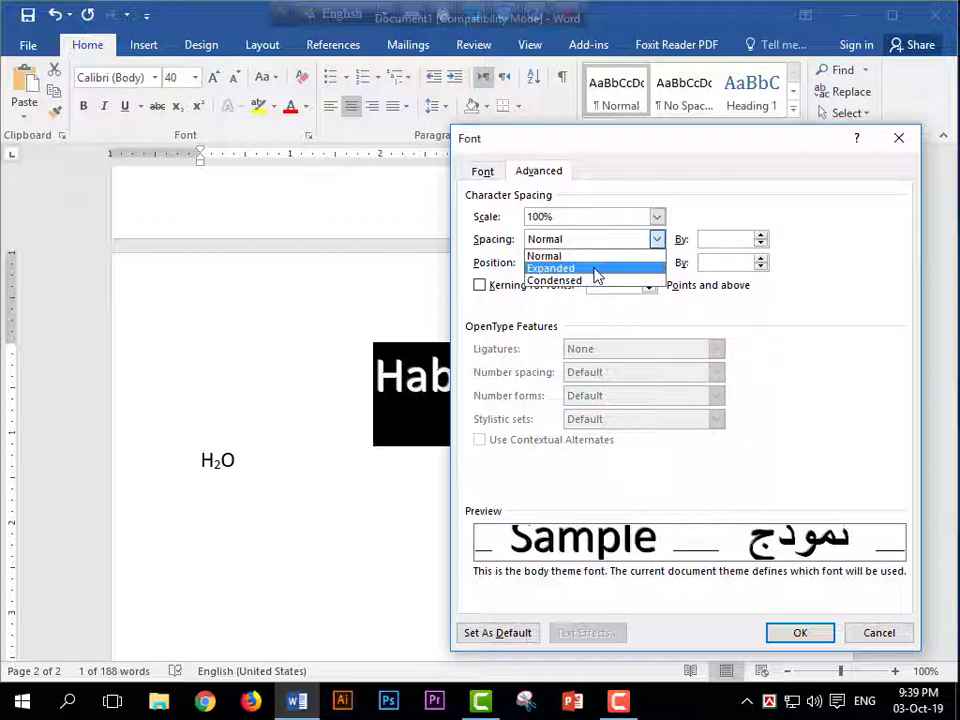
pyautogui.click(596, 270)
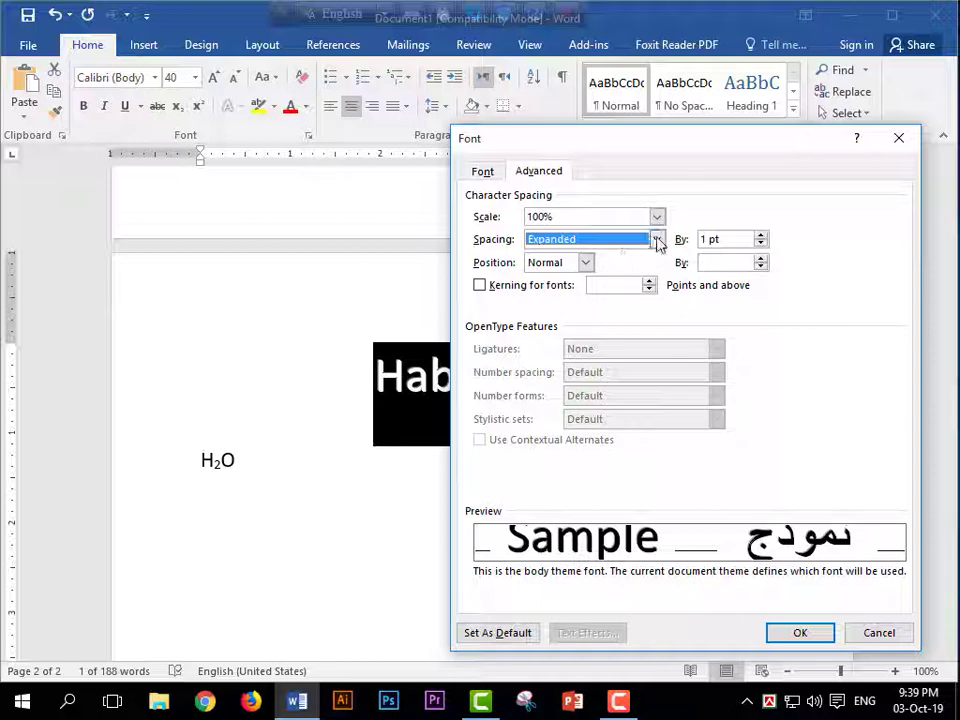
pyautogui.click(657, 240)
pyautogui.click(588, 281)
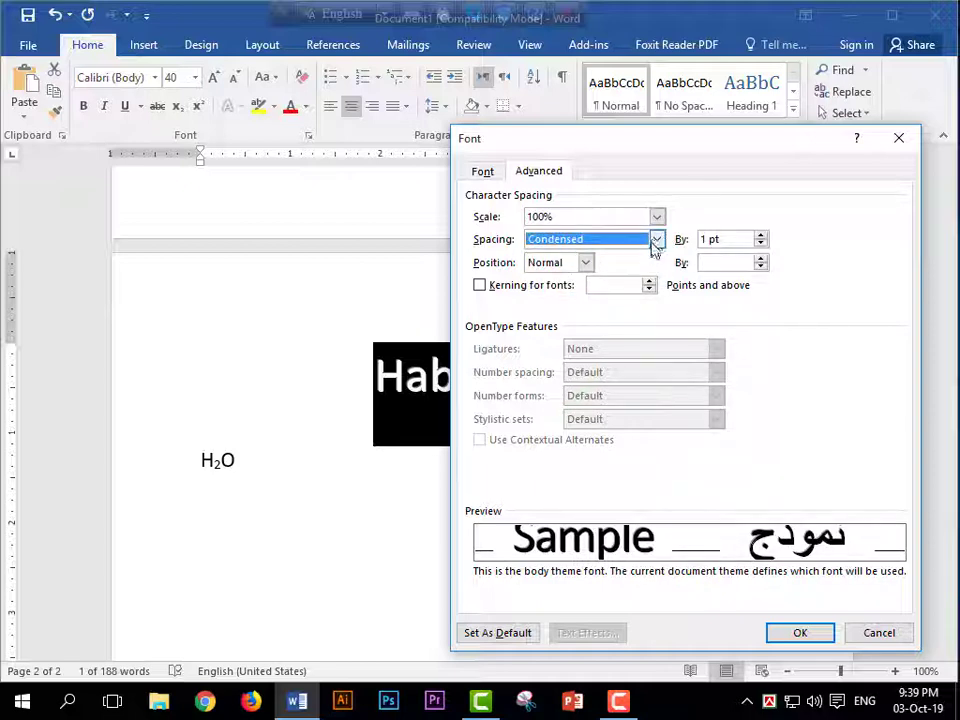
pyautogui.click(762, 243)
pyautogui.click(761, 243)
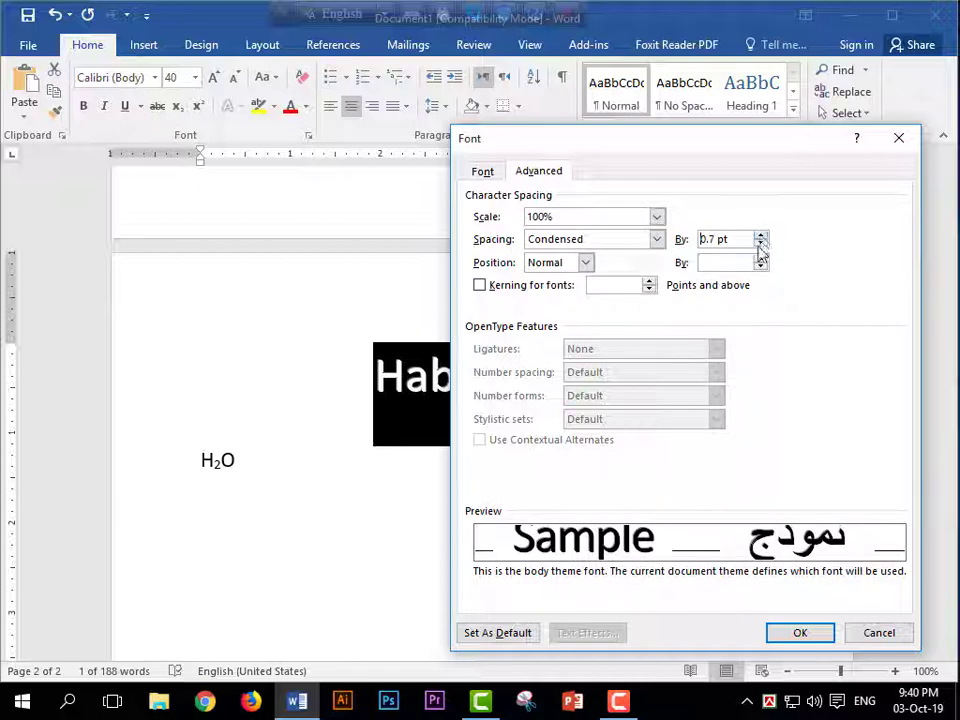
pyautogui.click(762, 240)
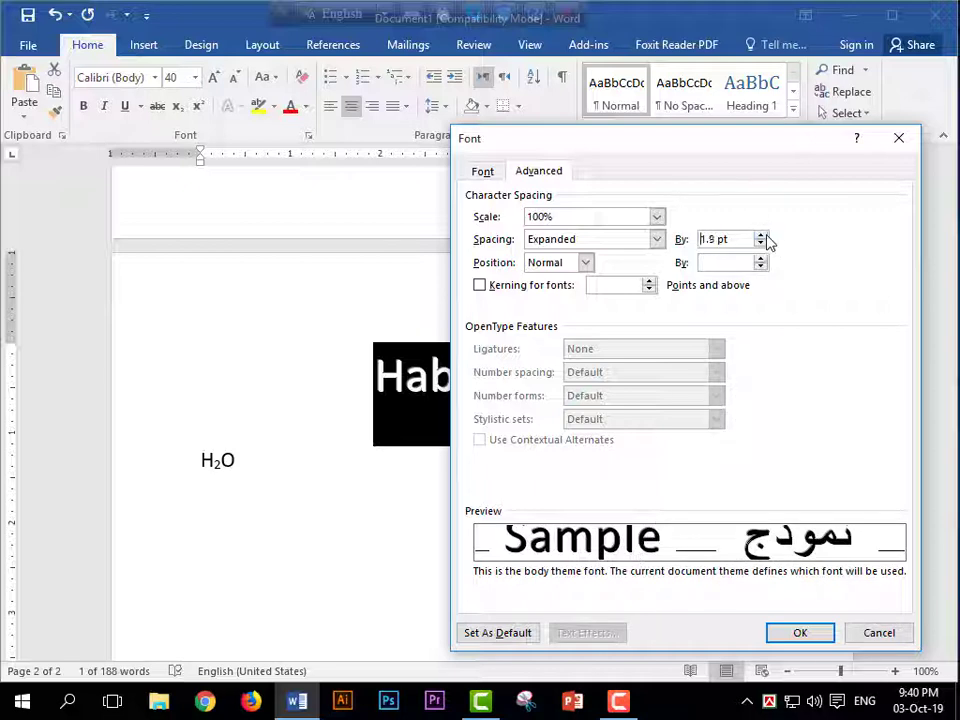
pyautogui.click(761, 239)
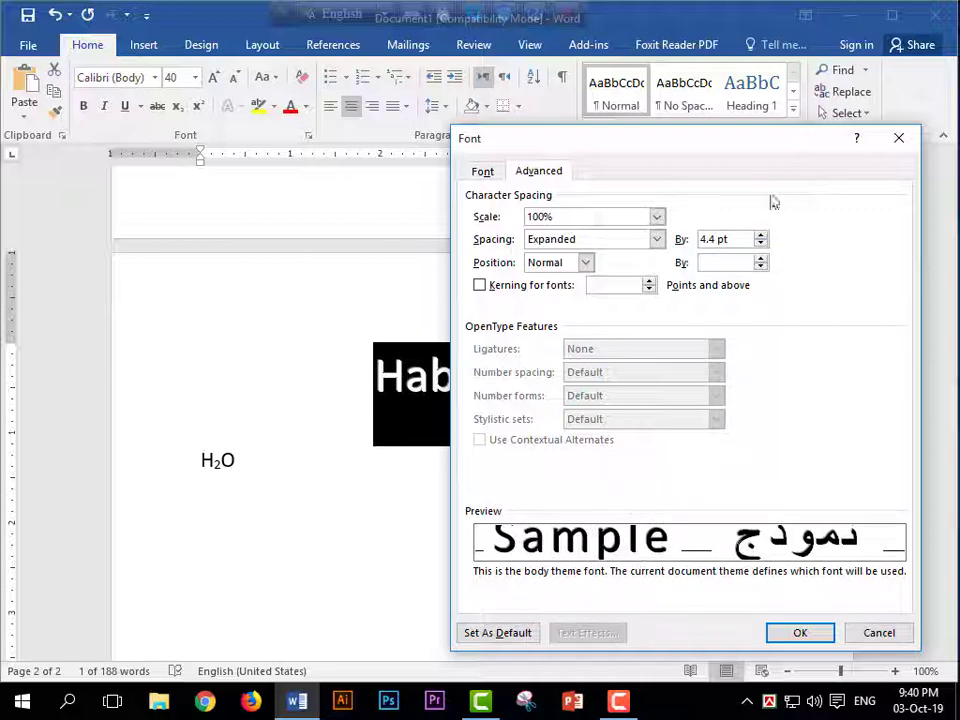
pyautogui.click(762, 240)
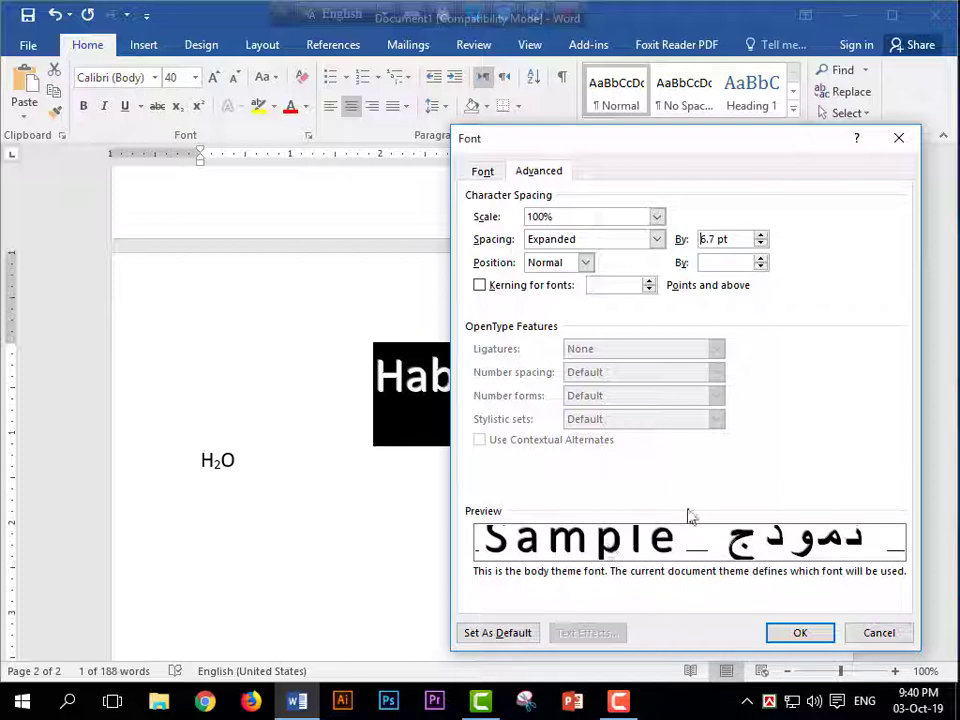
pyautogui.click(797, 632)
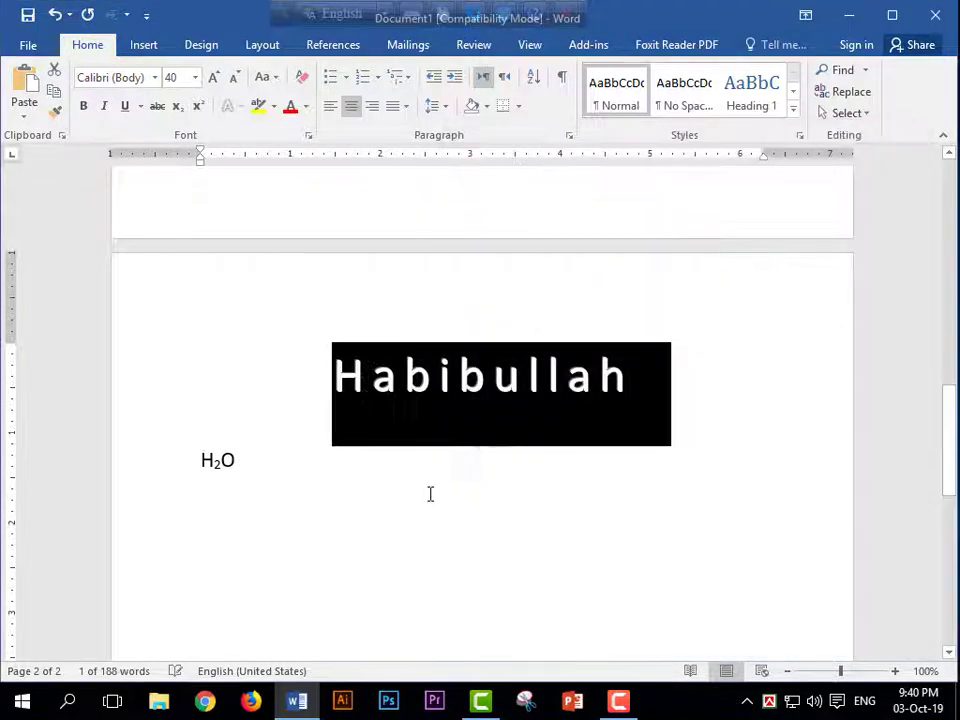
# Reselect the Habibullah heading and reopen the Font dialog on its character spacing settings.
pyautogui.click(527, 380)
pyautogui.moveTo(336, 397); pyautogui.dragTo(707, 345)
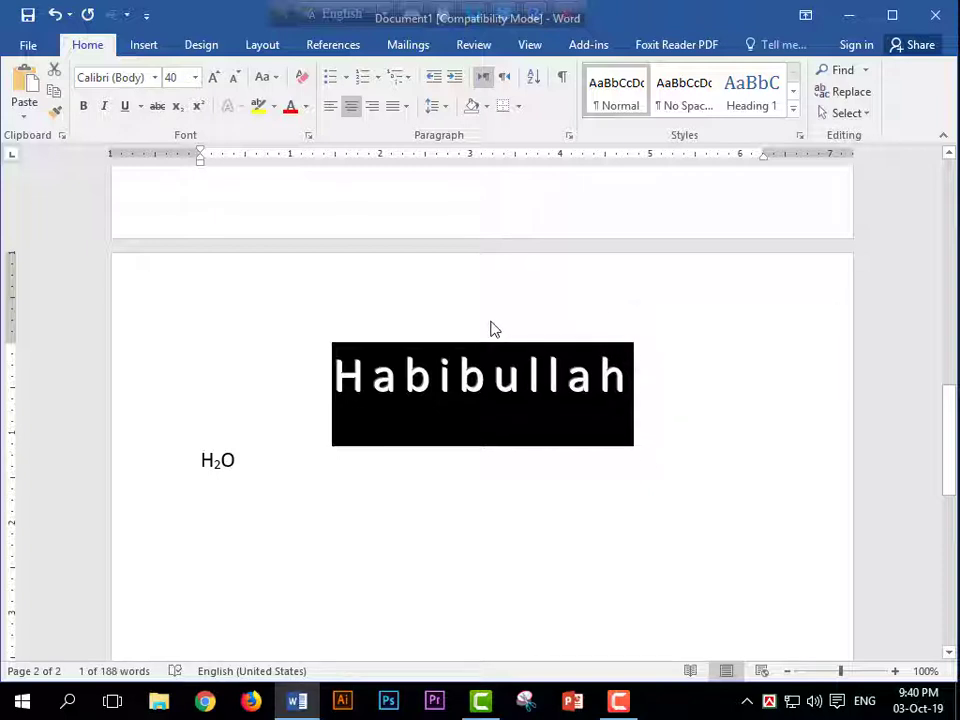
pyautogui.click(463, 439)
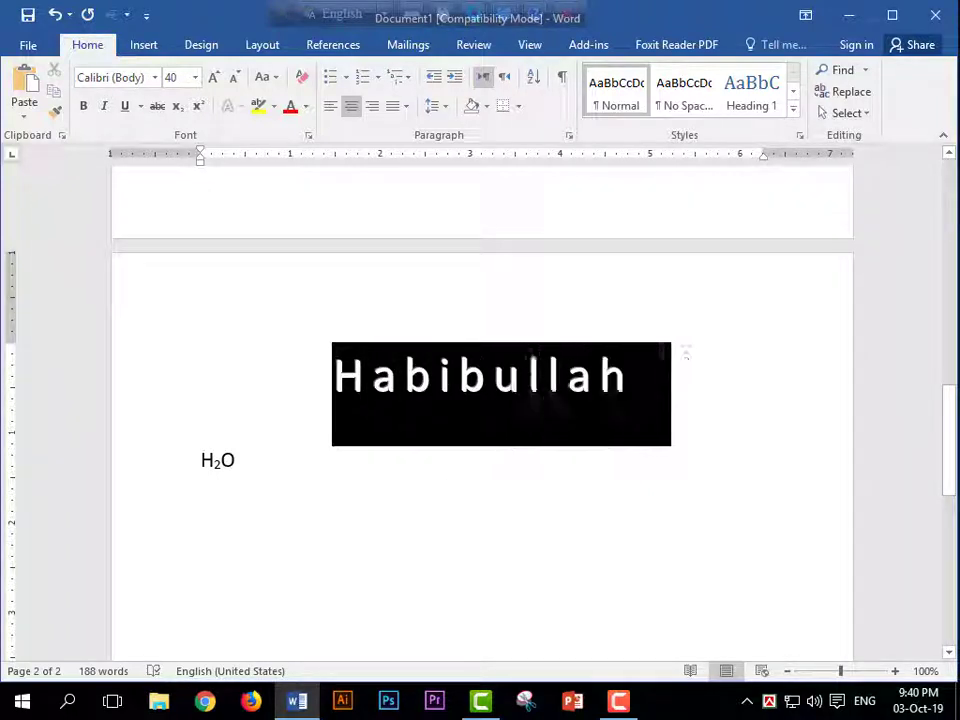
pyautogui.click(424, 187)
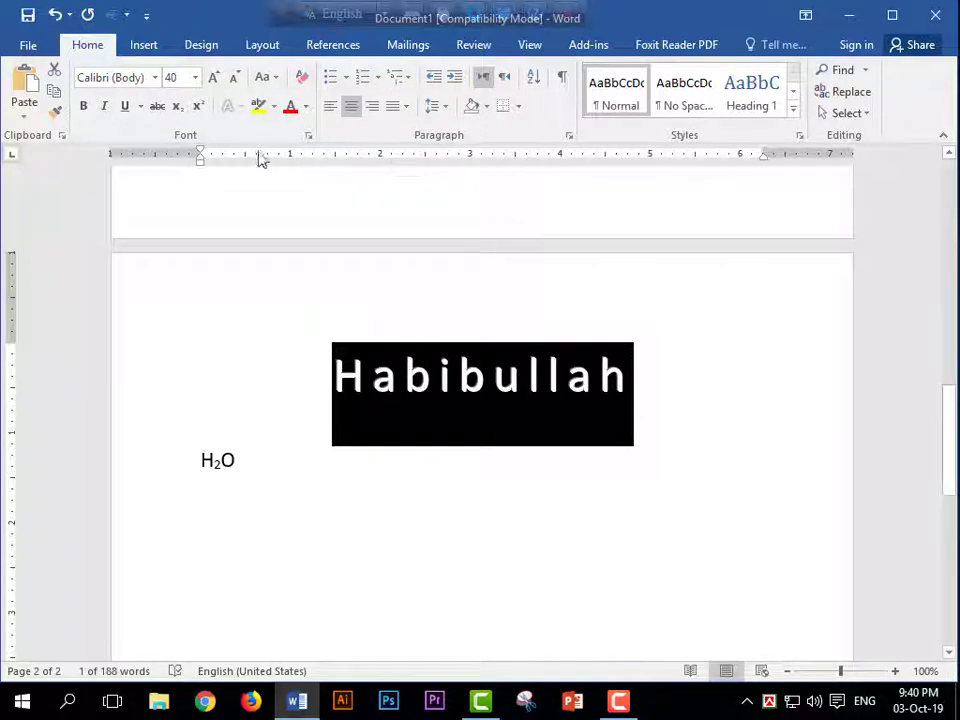
pyautogui.click(308, 135)
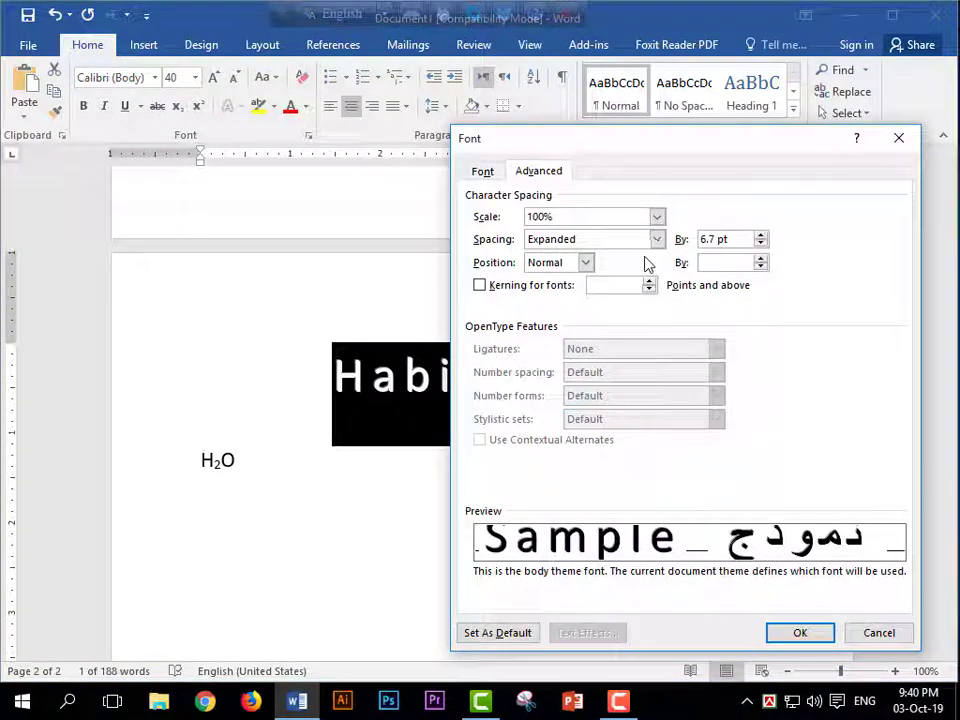
# Reset Spacing to Normal and raise the text Position by 10 pt.
pyautogui.click(659, 240)
pyautogui.click(567, 254)
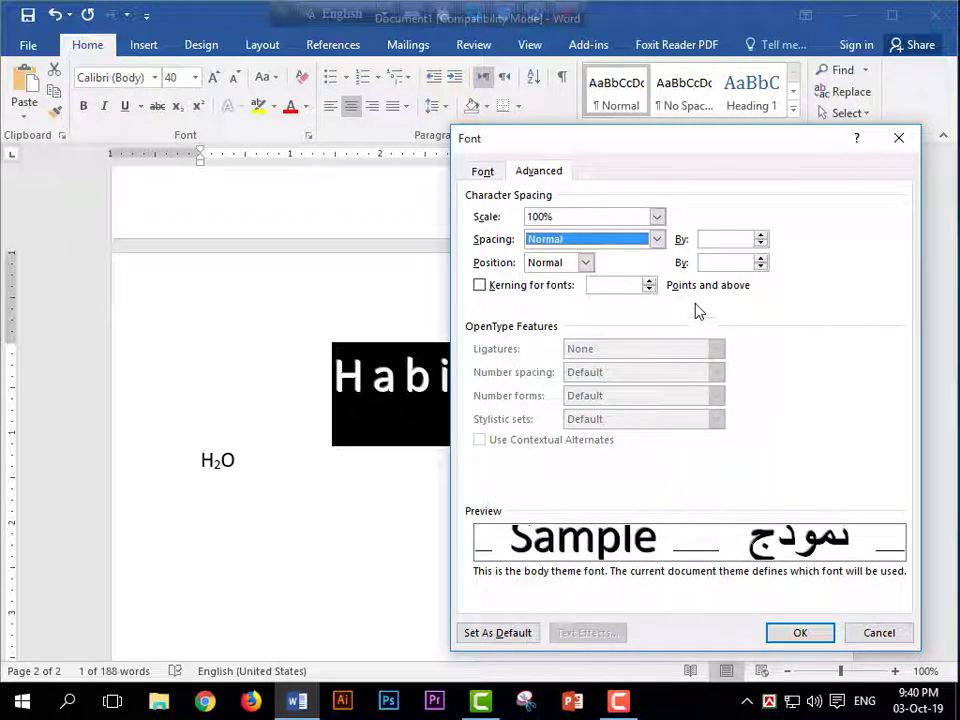
pyautogui.click(728, 263)
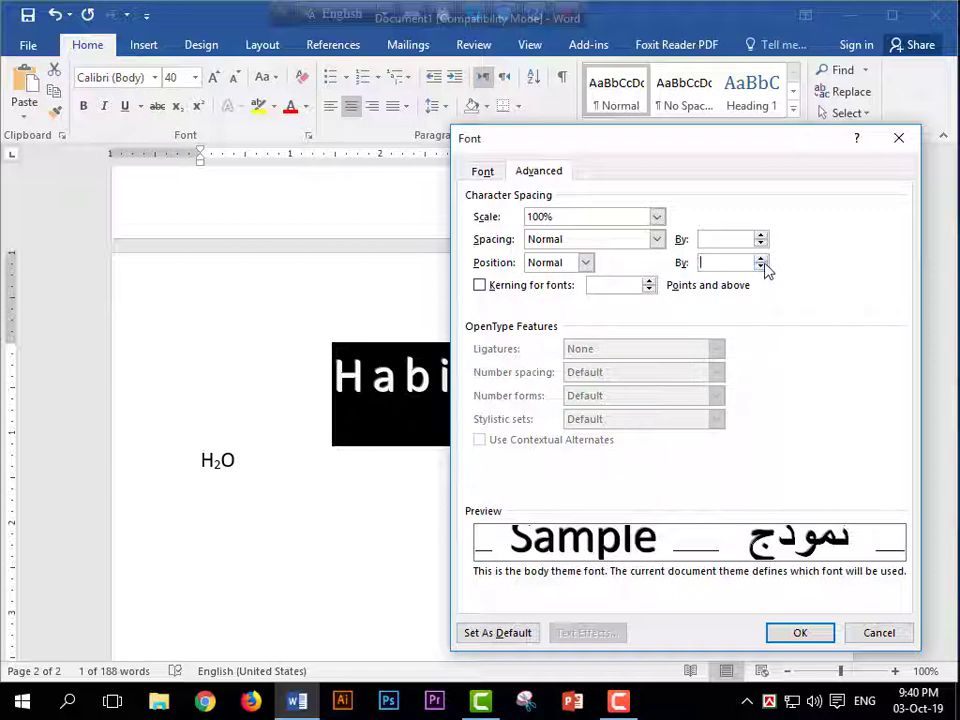
pyautogui.click(761, 258)
pyautogui.click(761, 258)
pyautogui.click(761, 258)
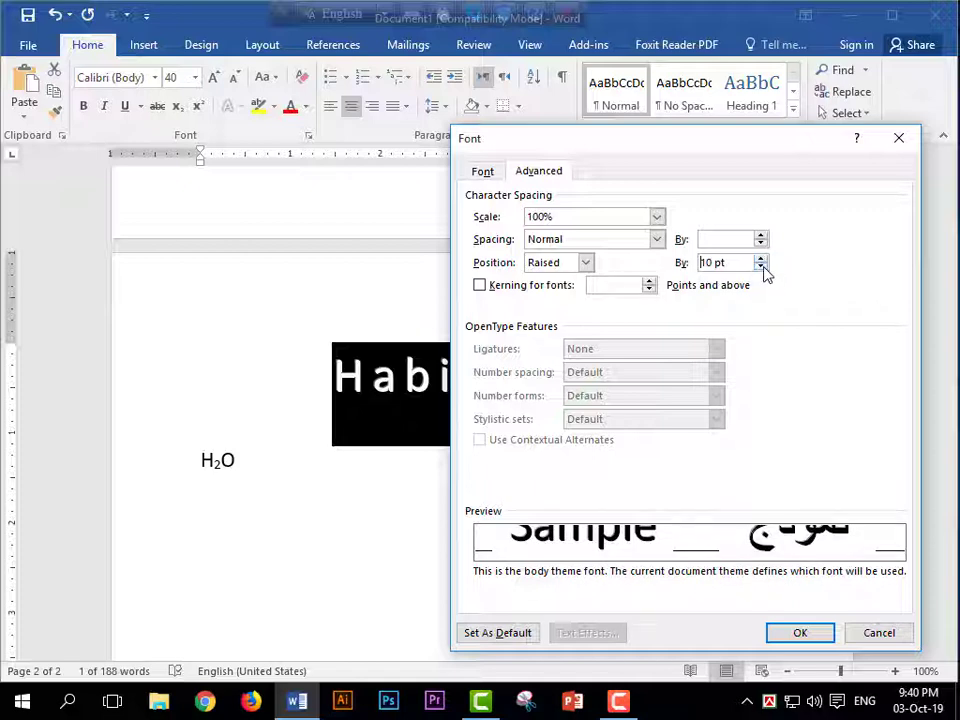
# Try a Lowered position of 4 pt, then set Position back to Normal.
pyautogui.click(761, 266)
pyautogui.click(761, 266)
pyautogui.click(761, 266)
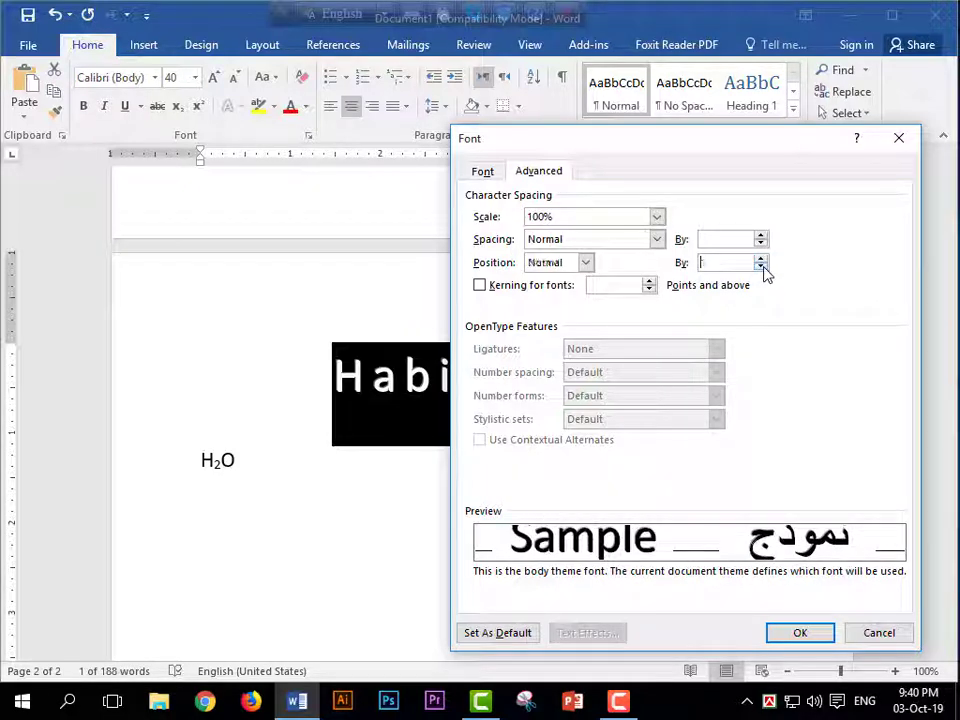
pyautogui.click(761, 266)
pyautogui.click(761, 266)
pyautogui.click(761, 266)
pyautogui.click(761, 266)
pyautogui.click(761, 266)
pyautogui.click(761, 267)
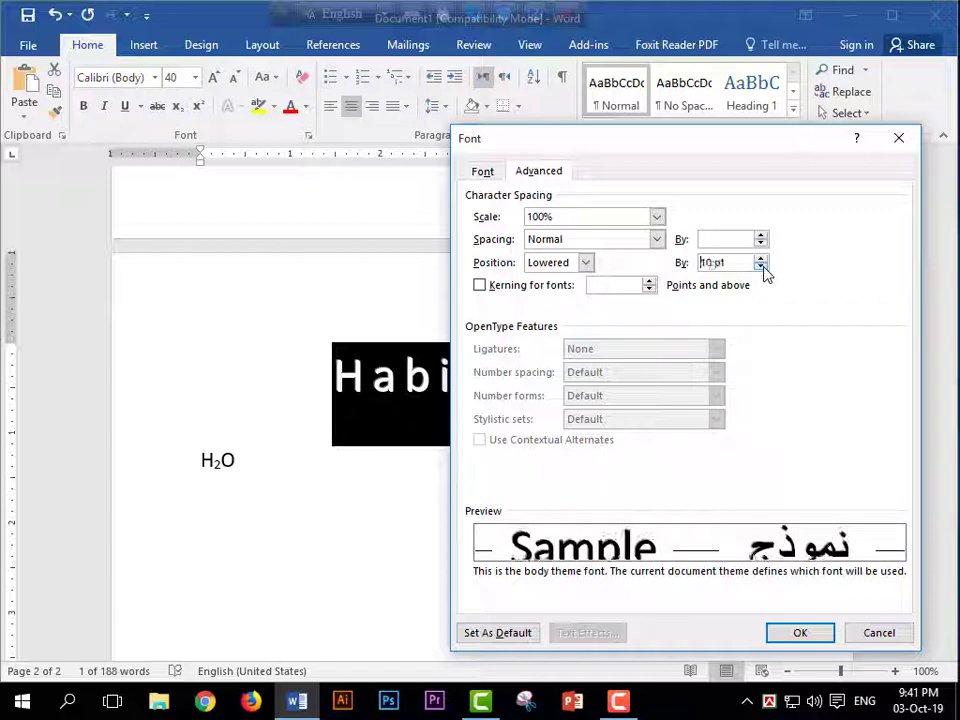
pyautogui.click(761, 258)
pyautogui.click(761, 258)
pyautogui.write('4')
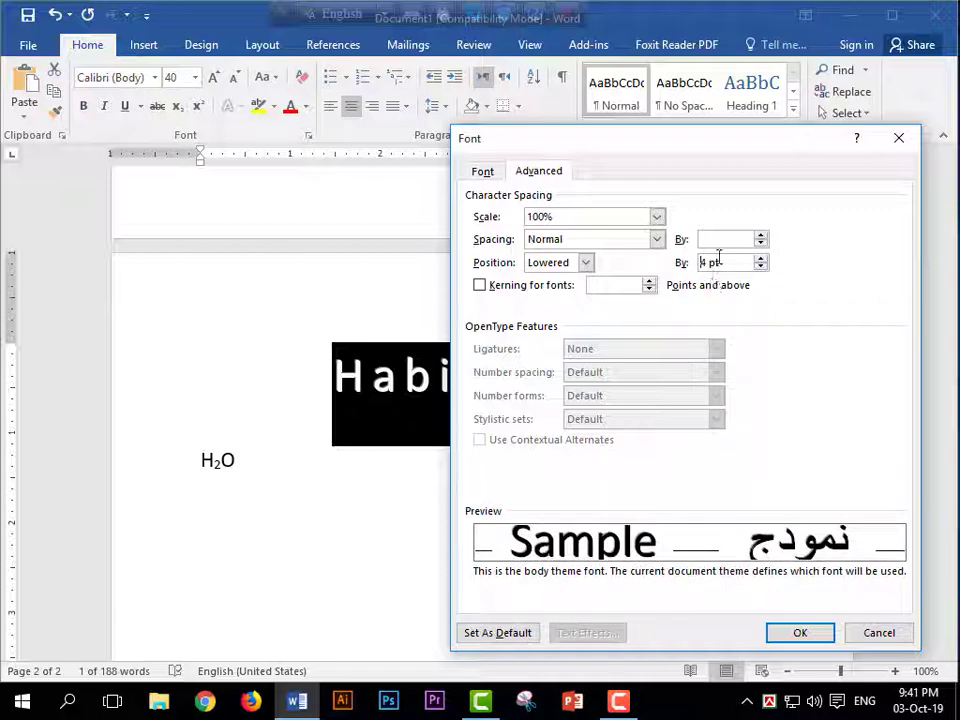
pyautogui.moveTo(727, 265); pyautogui.dragTo(700, 263)
pyautogui.click(590, 263)
pyautogui.click(570, 280)
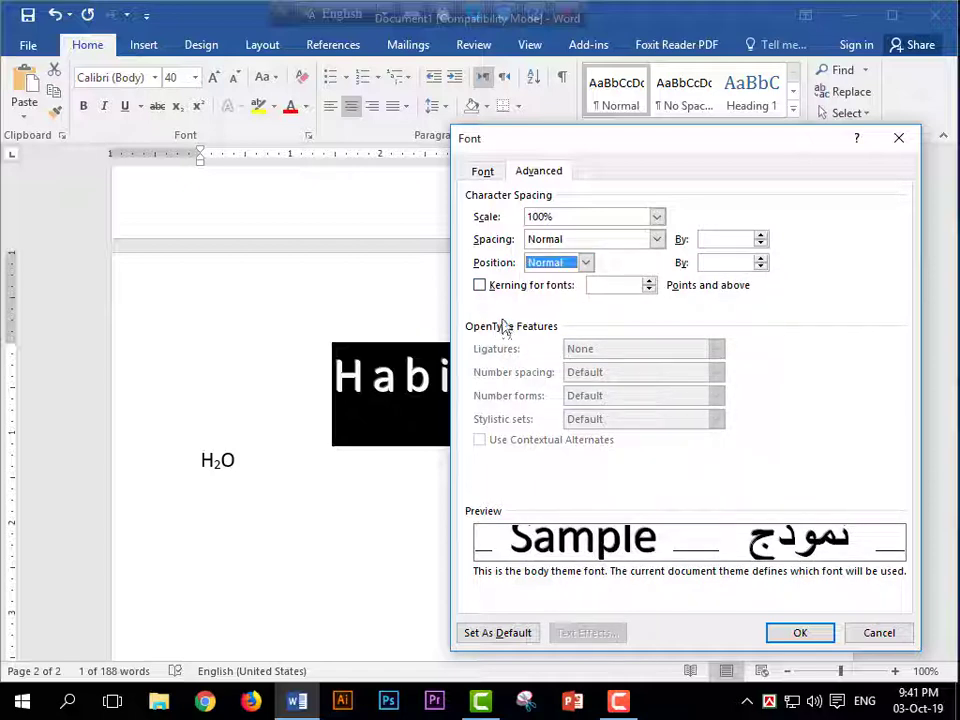
# Try Kerning for fonts at 10 points, untick it, and close the Font dialog without applying.
pyautogui.click(480, 286)
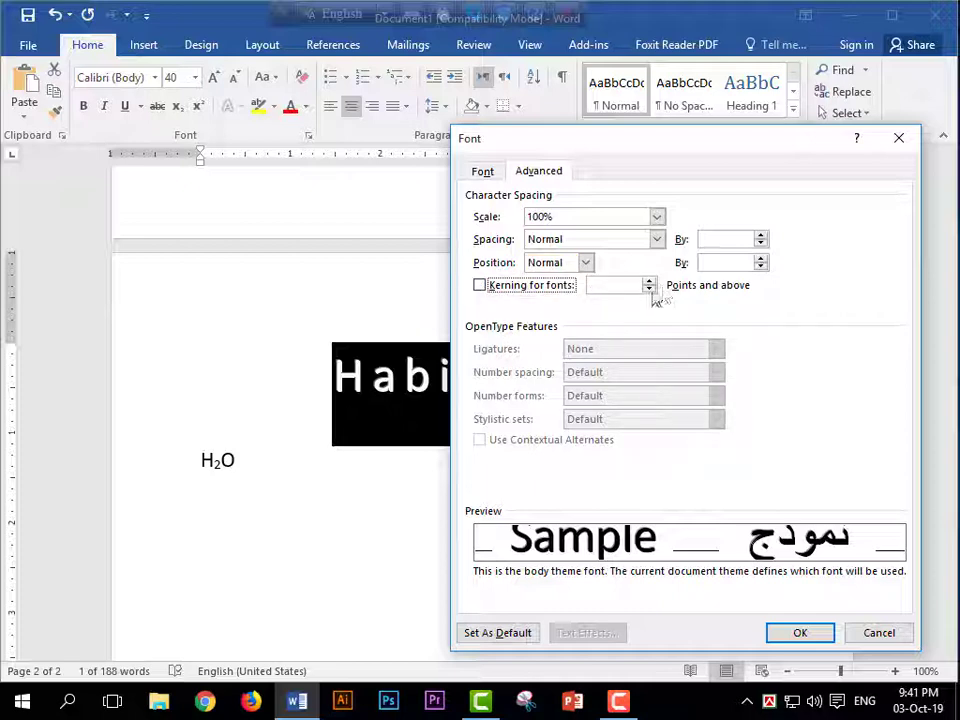
pyautogui.click(649, 281)
pyautogui.click(649, 281)
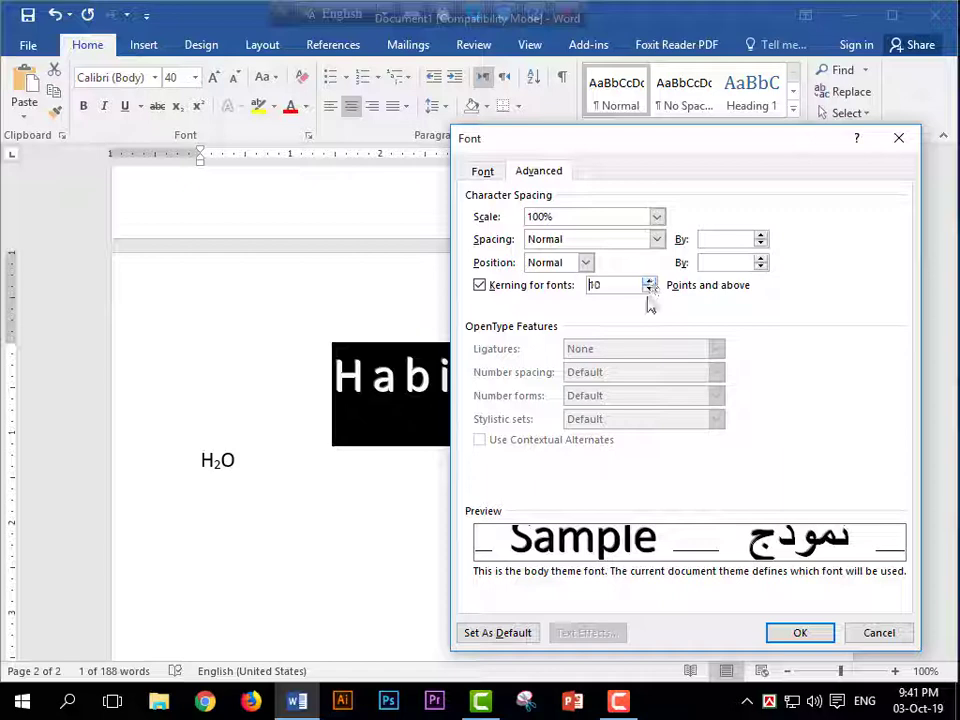
pyautogui.click(498, 288)
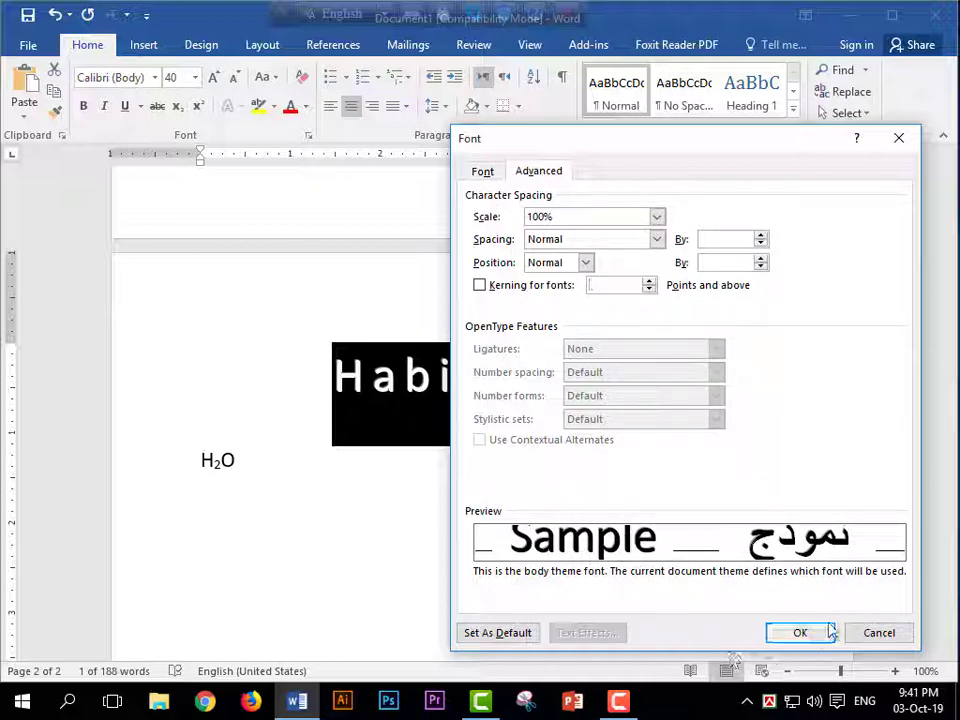
pyautogui.click(897, 143)
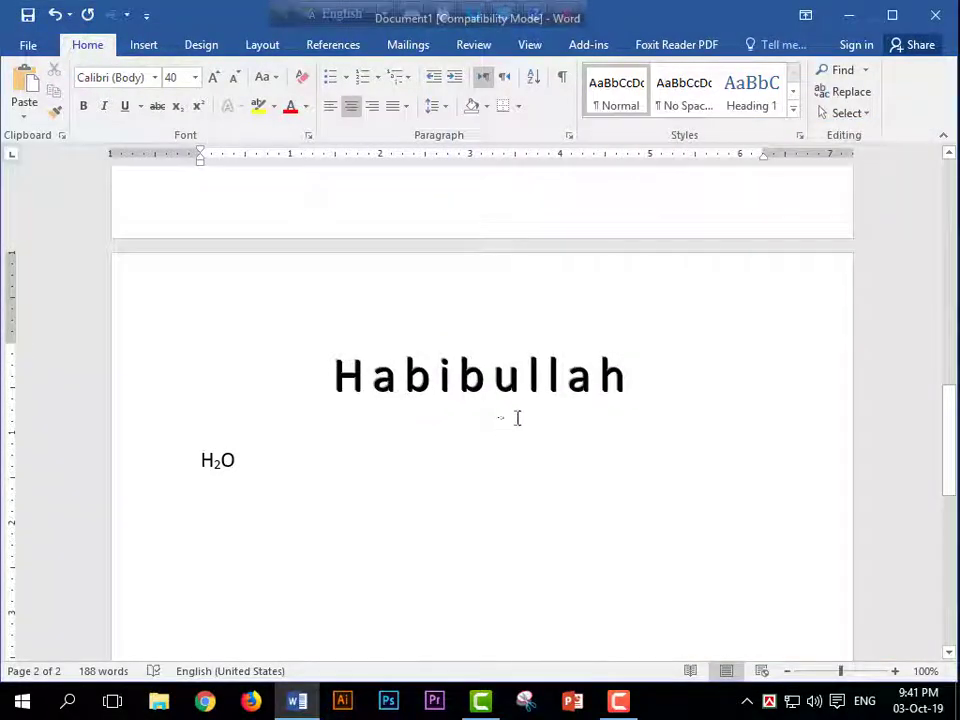